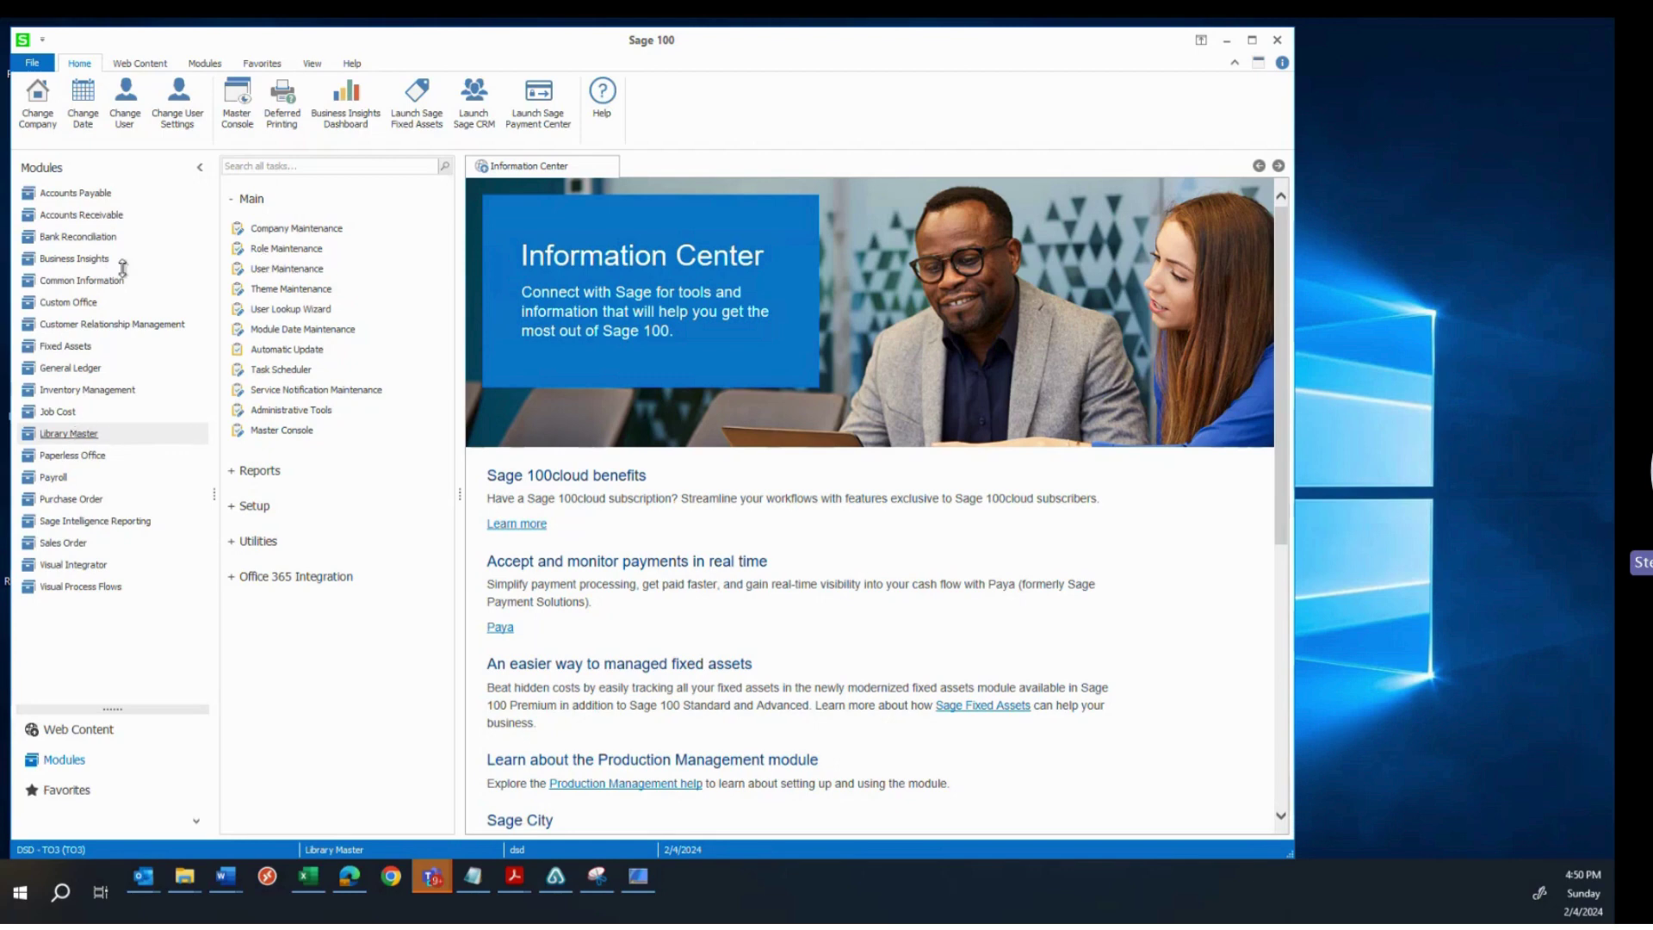
# Step: Recalculate the Business Insights dashboards with the date set to 07/31/2022, confirming the update
pyautogui.click(93, 259)
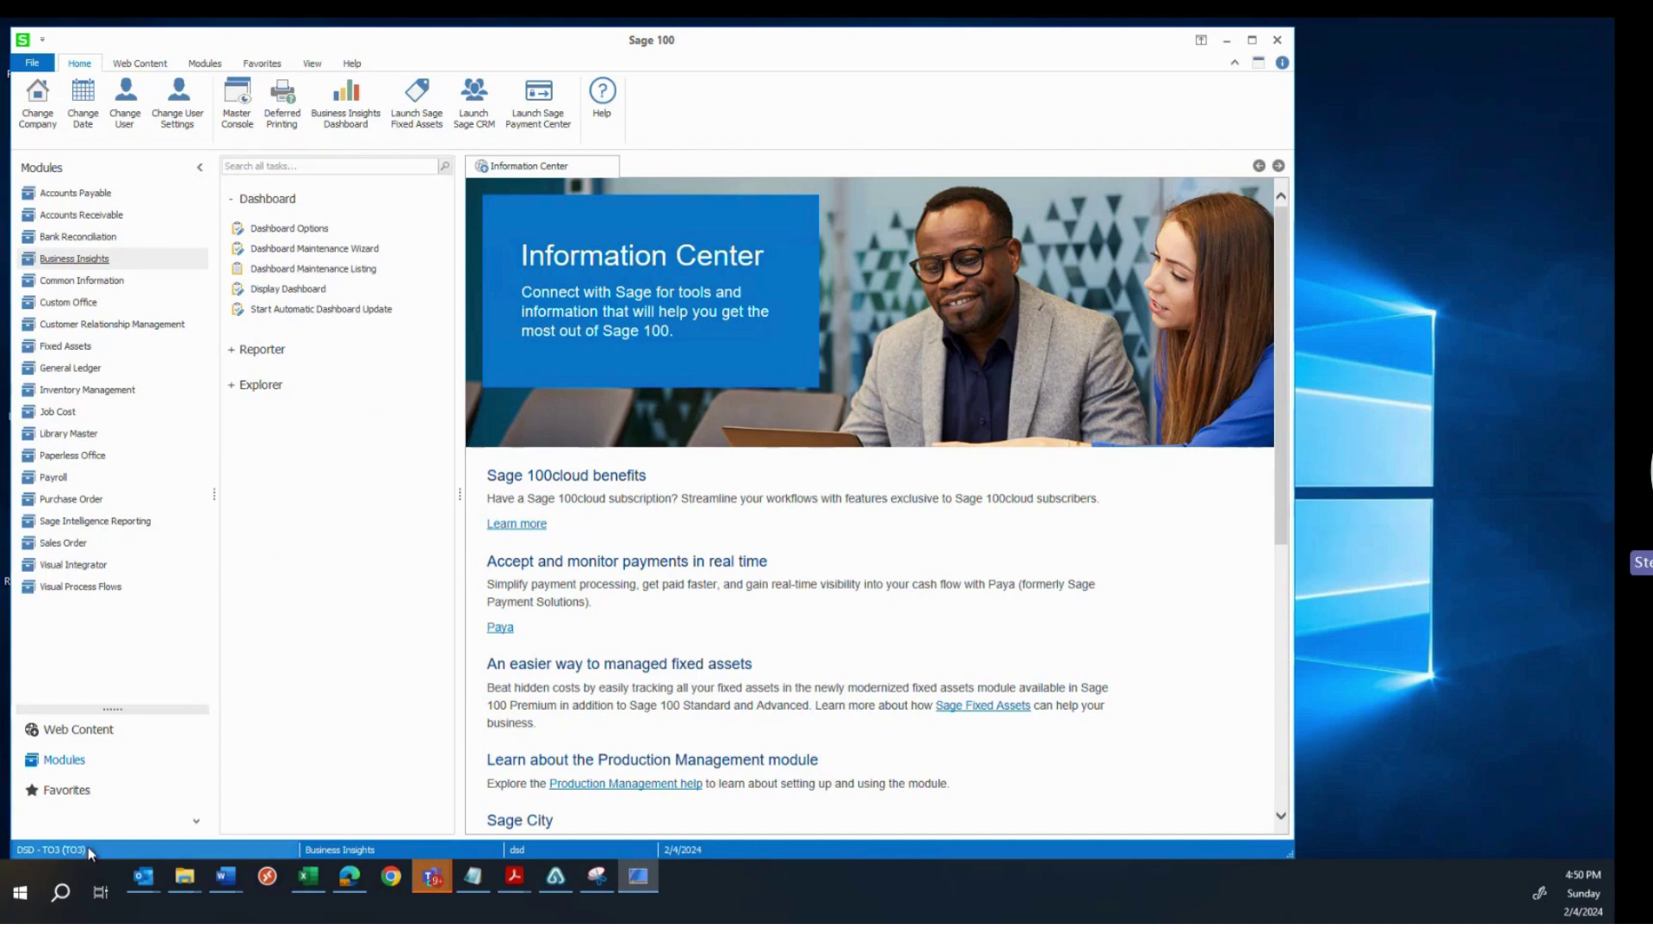
pyautogui.click(291, 293)
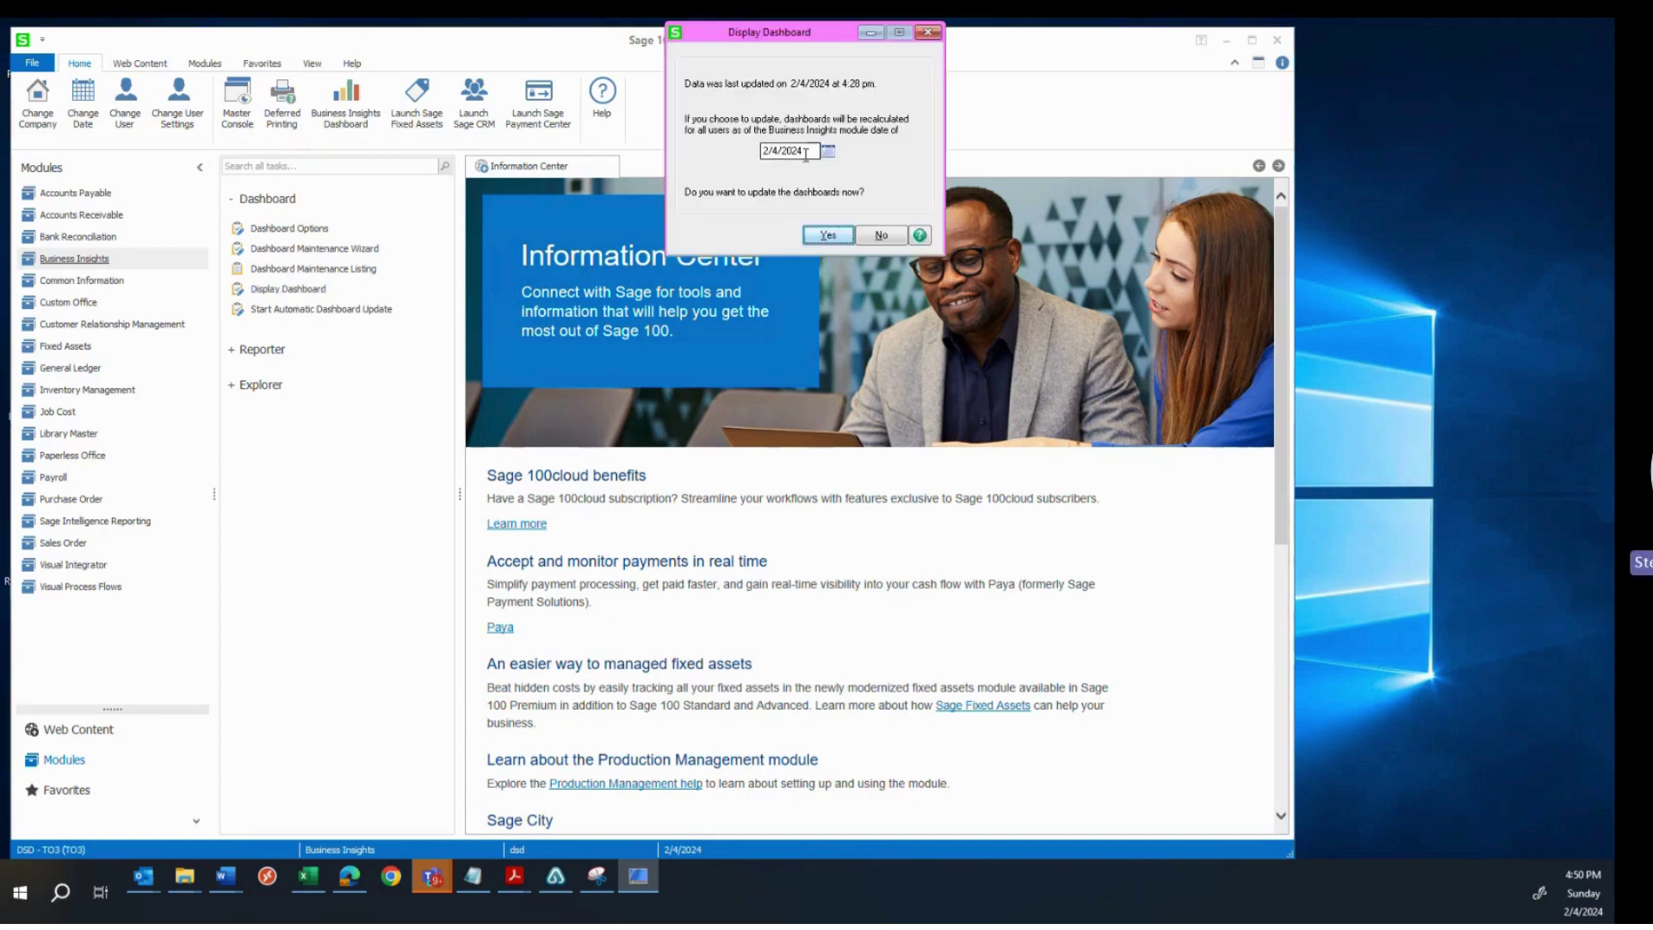
pyautogui.moveTo(804, 153); pyautogui.dragTo(679, 154)
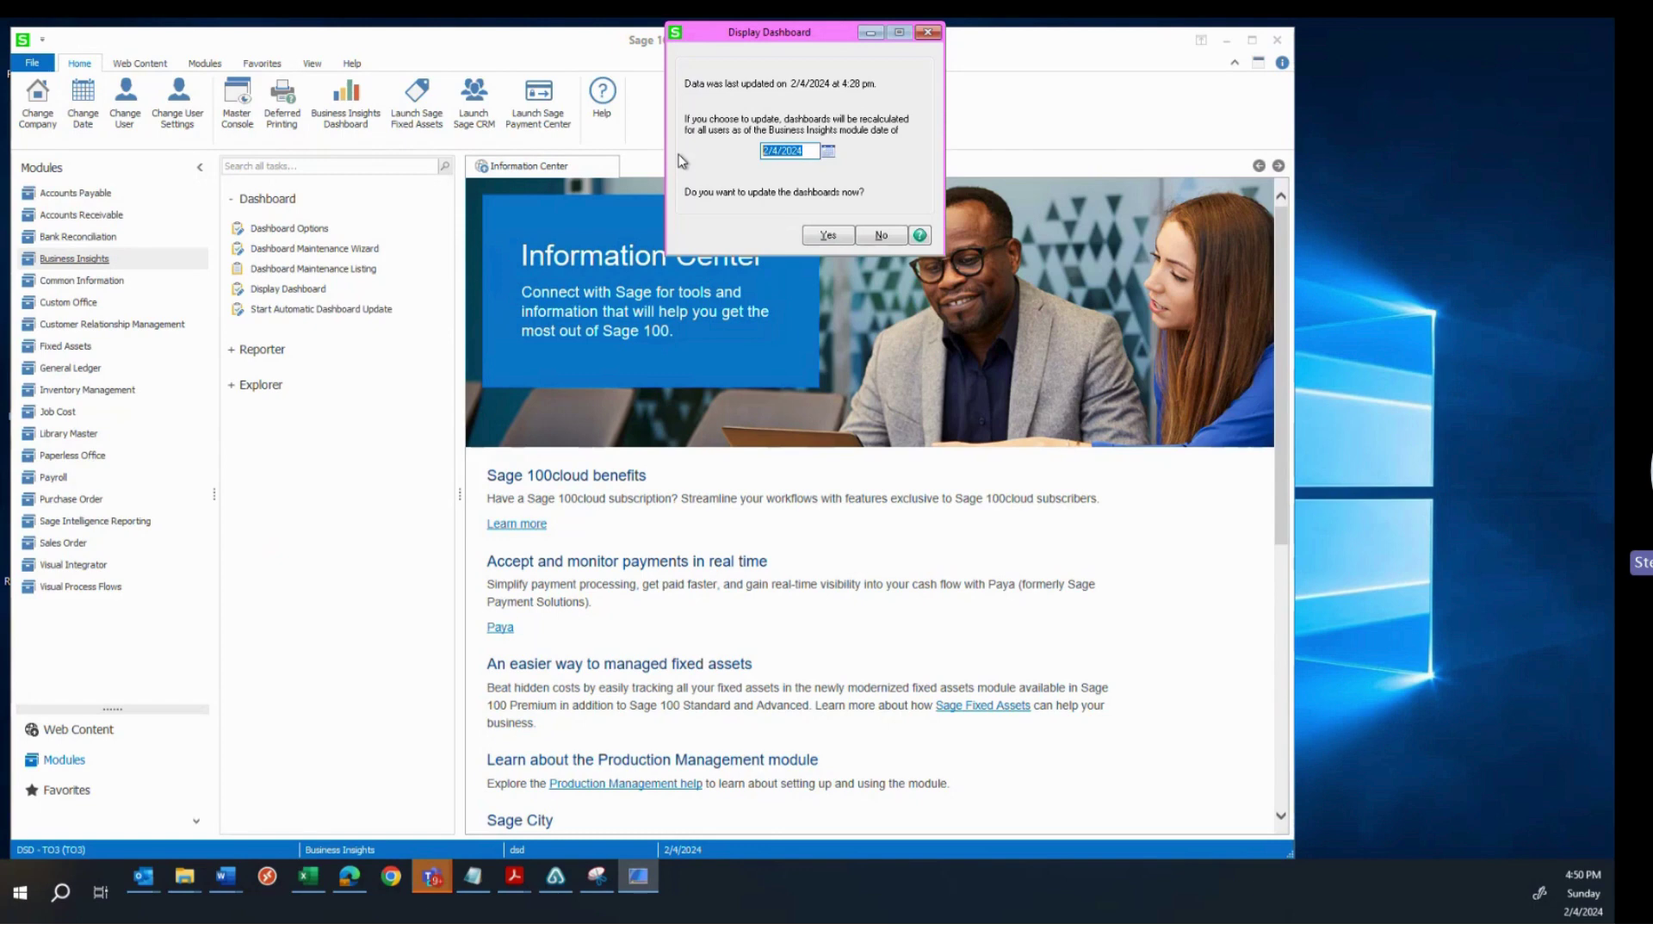
pyautogui.write('07312022')
pyautogui.press('Tab')
pyautogui.press('Return')
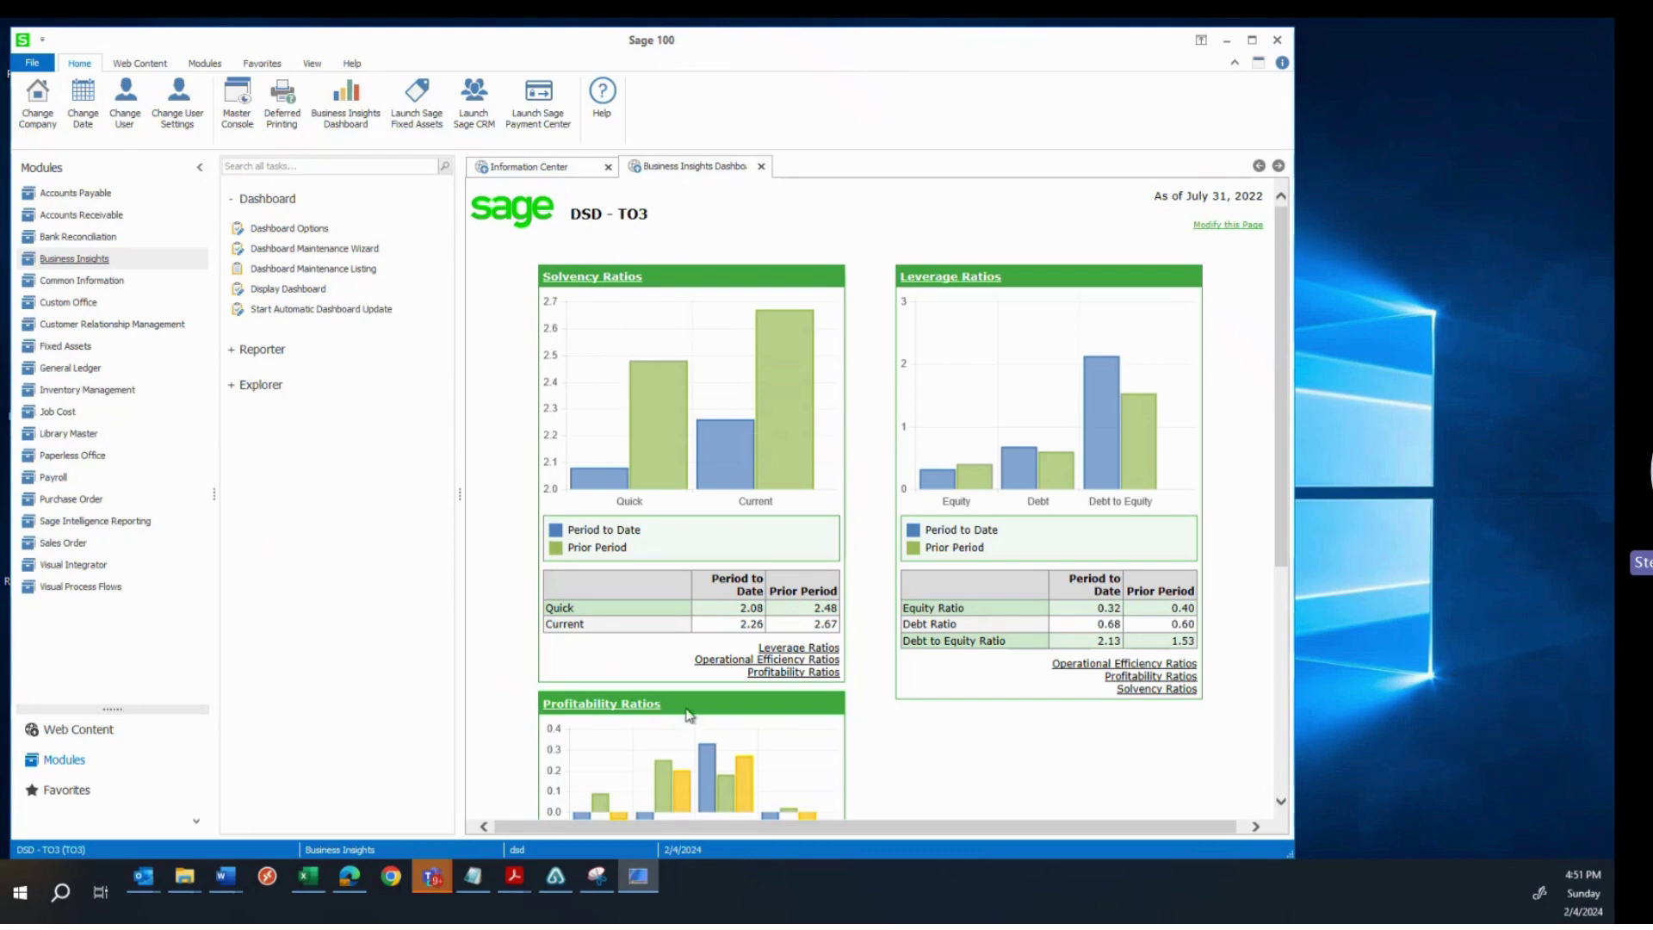
# Step: Inspect the ratio charts: Quick ratio 2.08 vs 2.48, Debt to Equity 2.13 vs 1.53
pyautogui.scroll(-1, 946, 745)
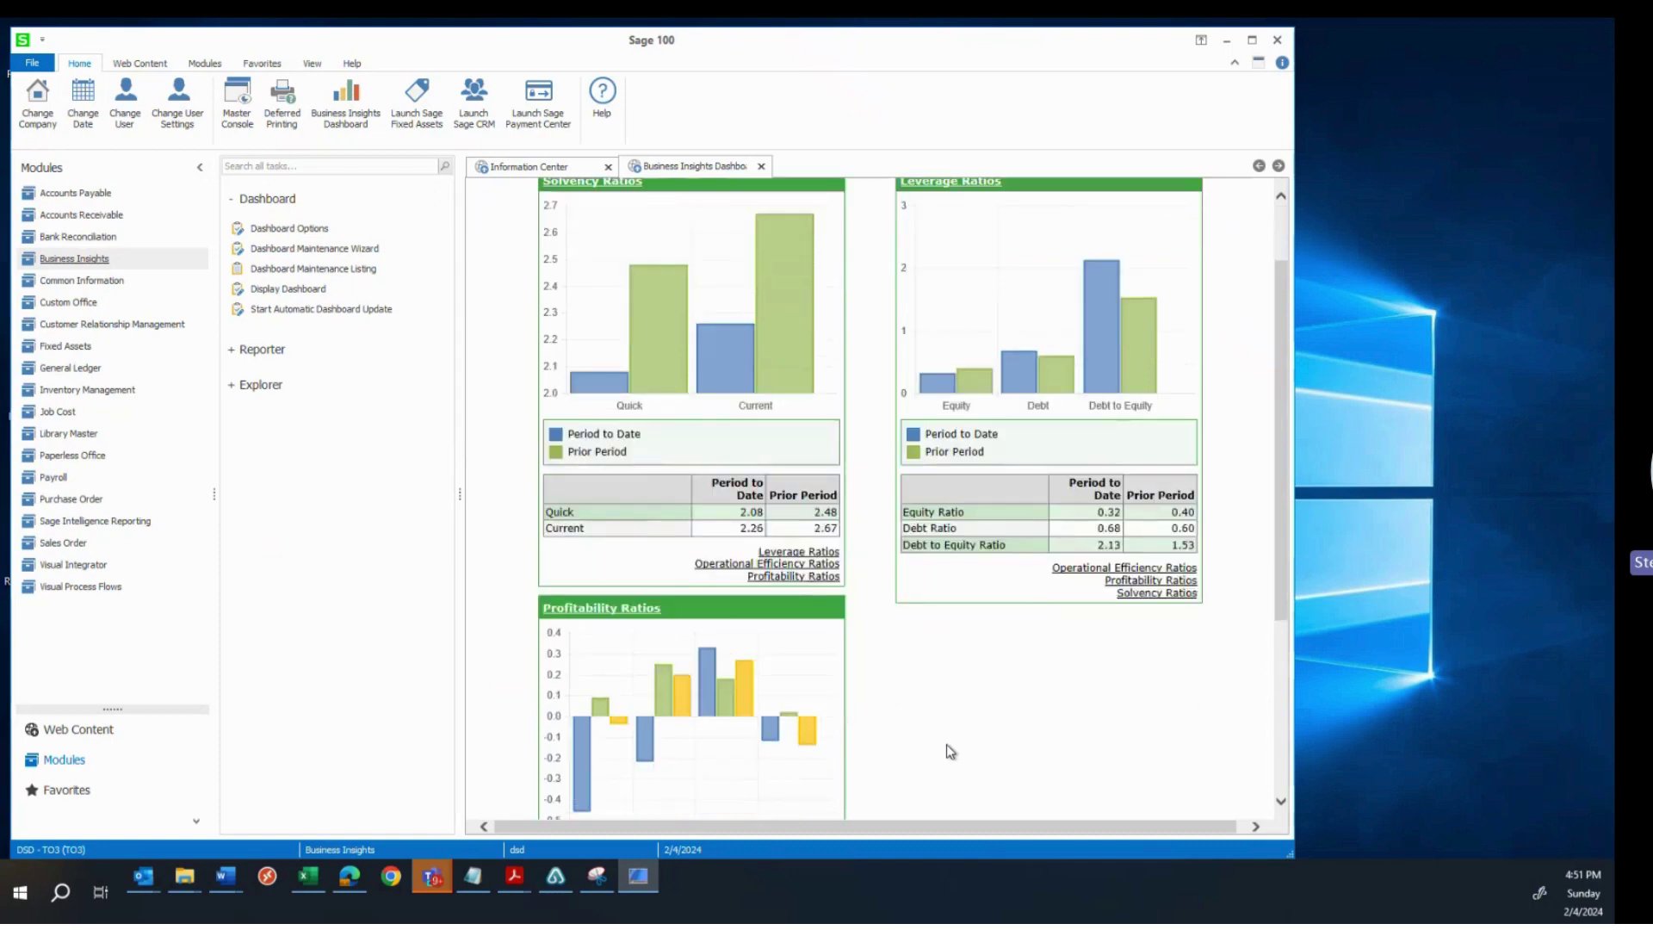
pyautogui.scroll(1, 947, 752)
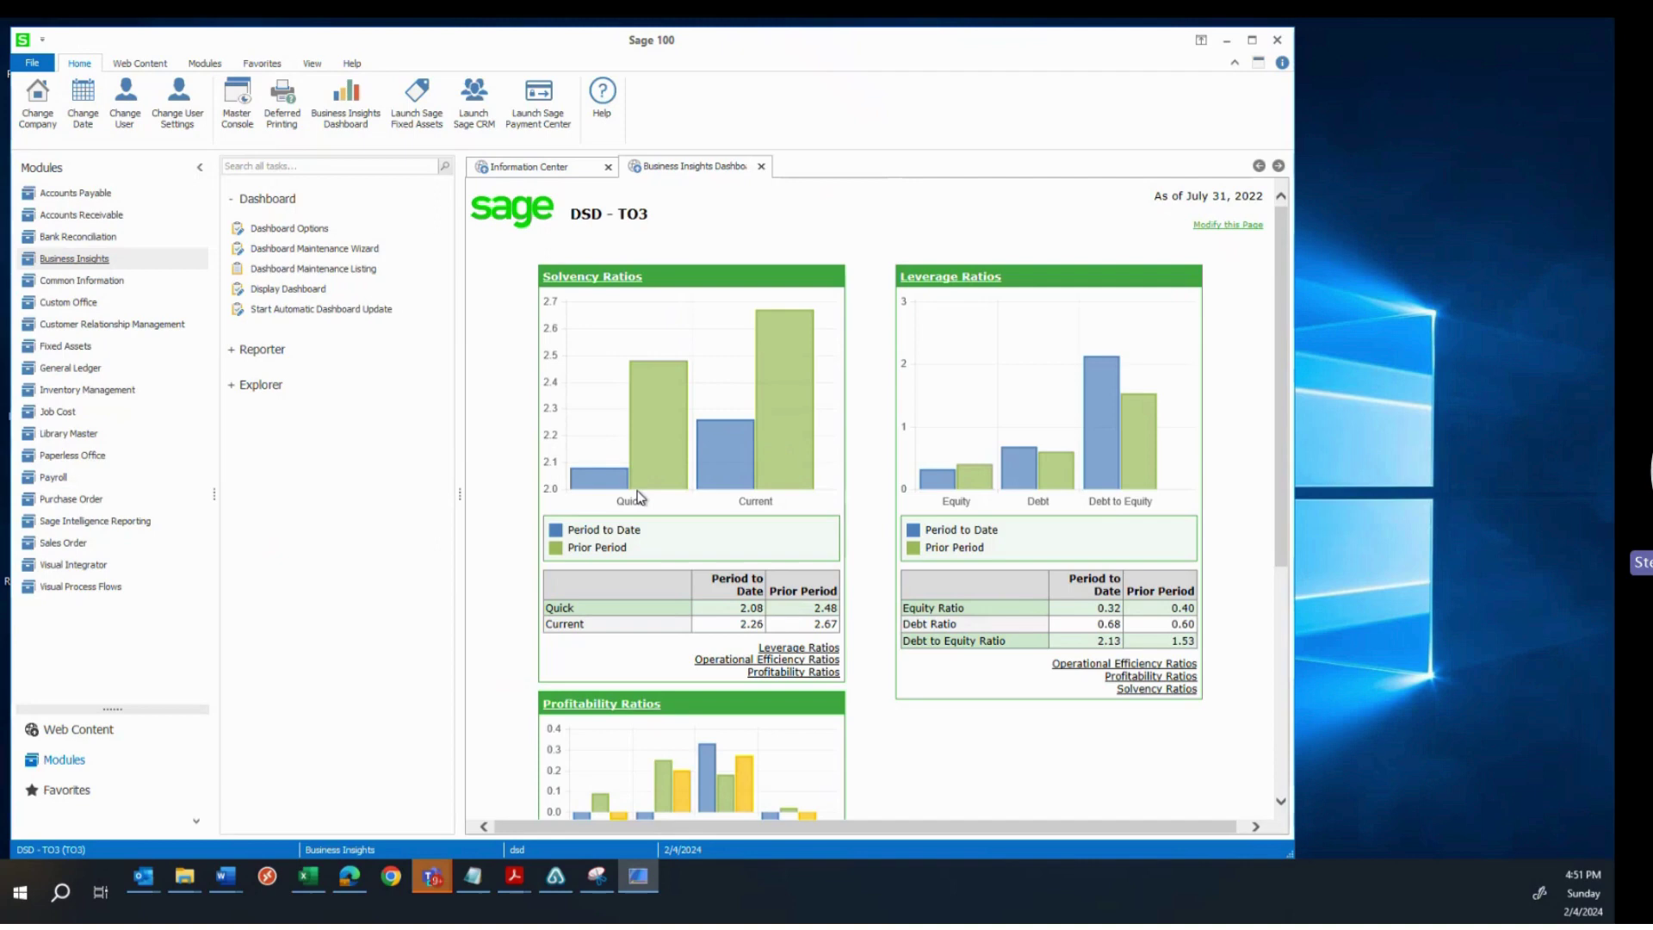
pyautogui.moveTo(757, 491)
pyautogui.scroll(-3, 979, 548)
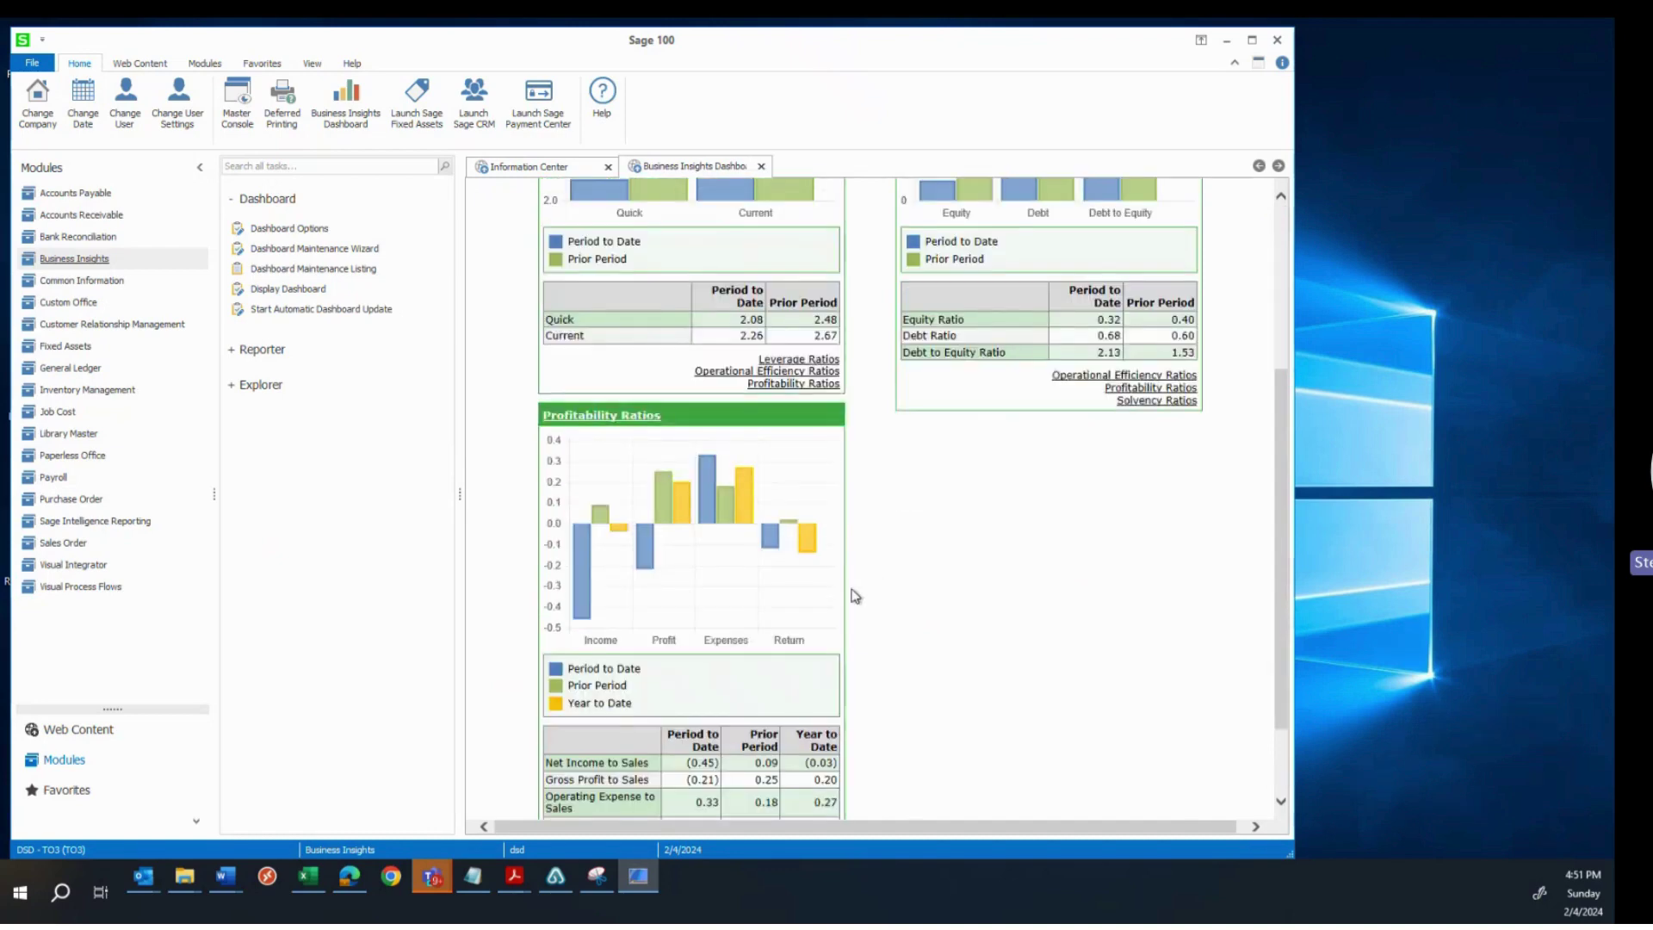
pyautogui.scroll(3, 680, 588)
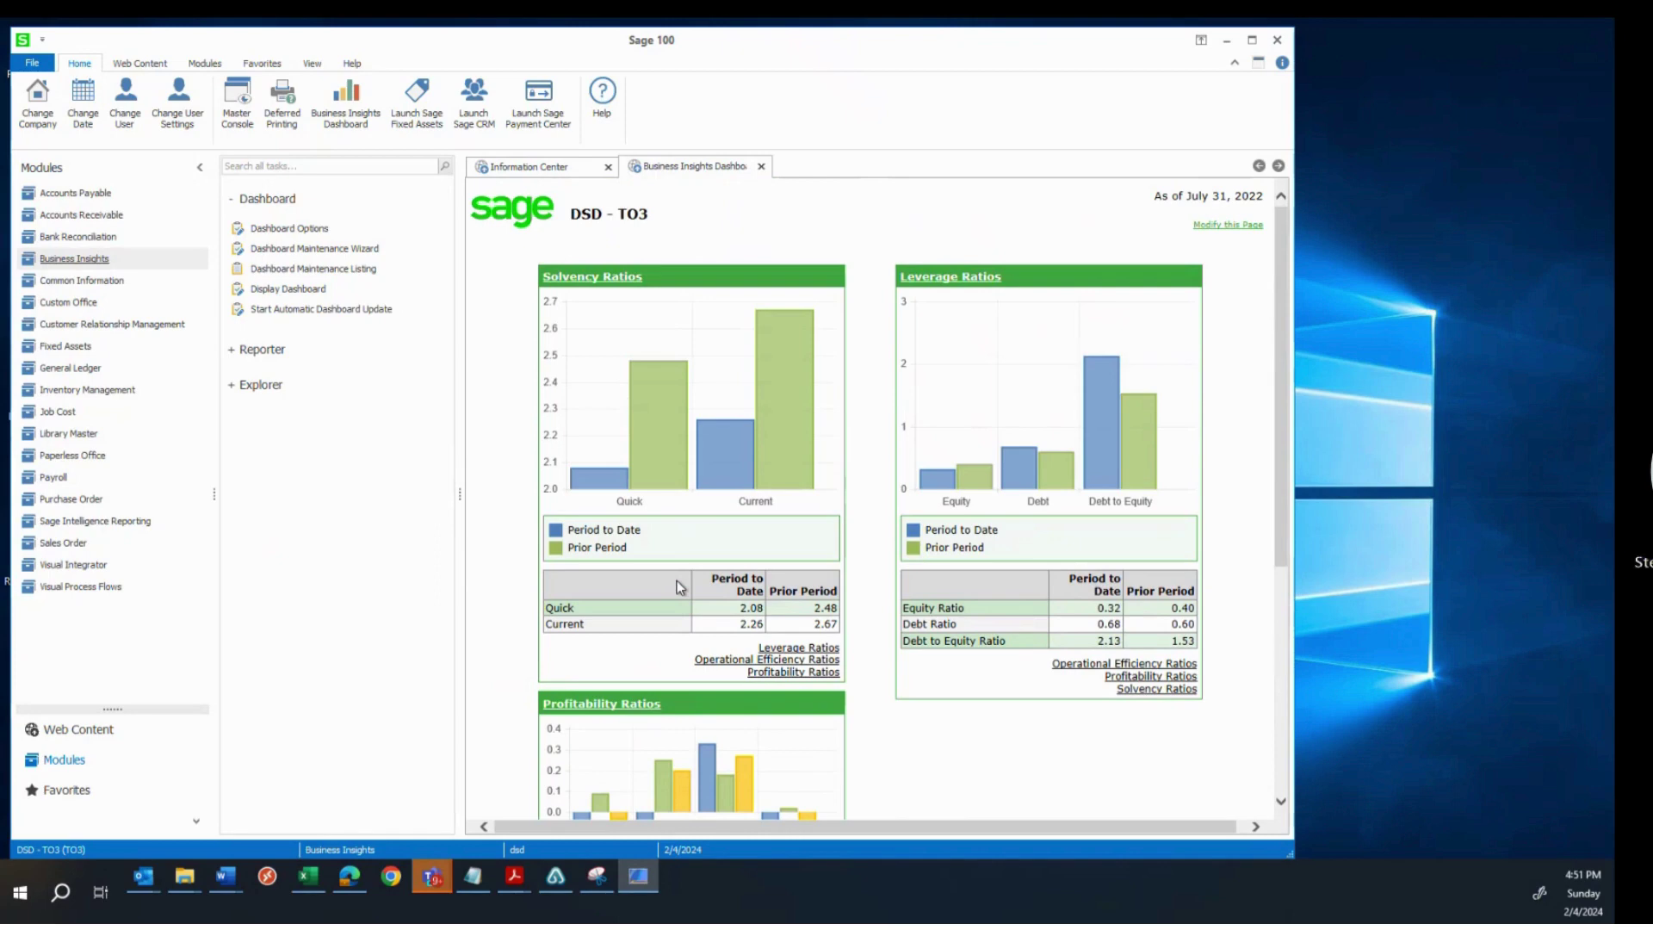
pyautogui.moveTo(682, 436)
pyautogui.scroll(-3, 626, 742)
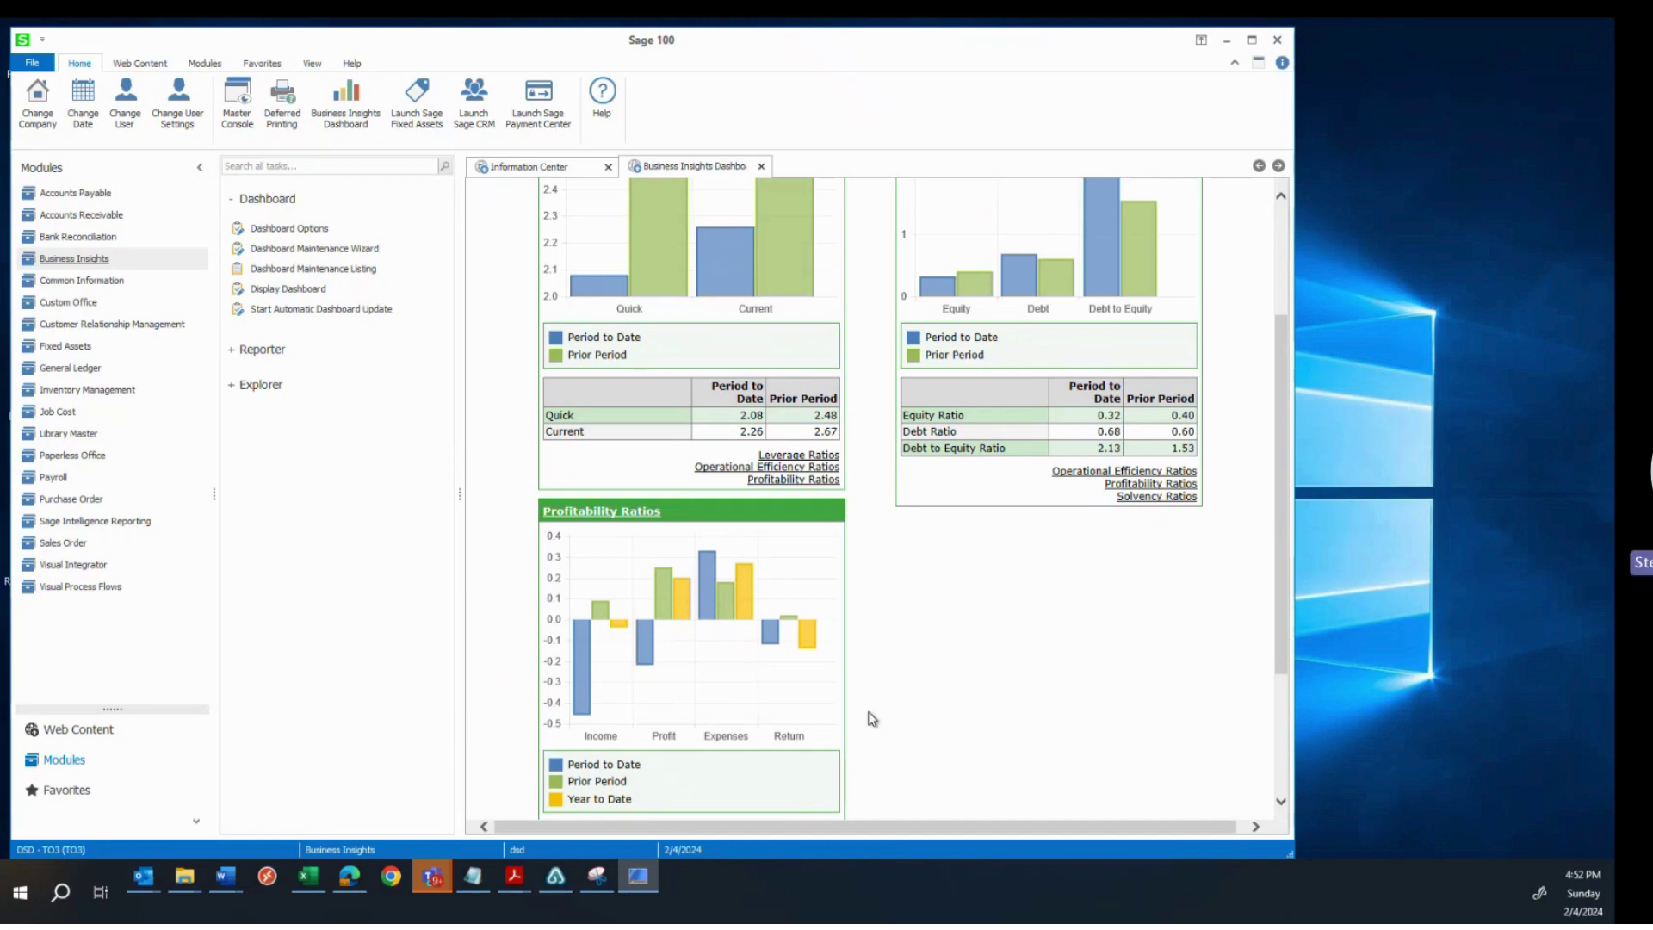
pyautogui.scroll(3, 872, 719)
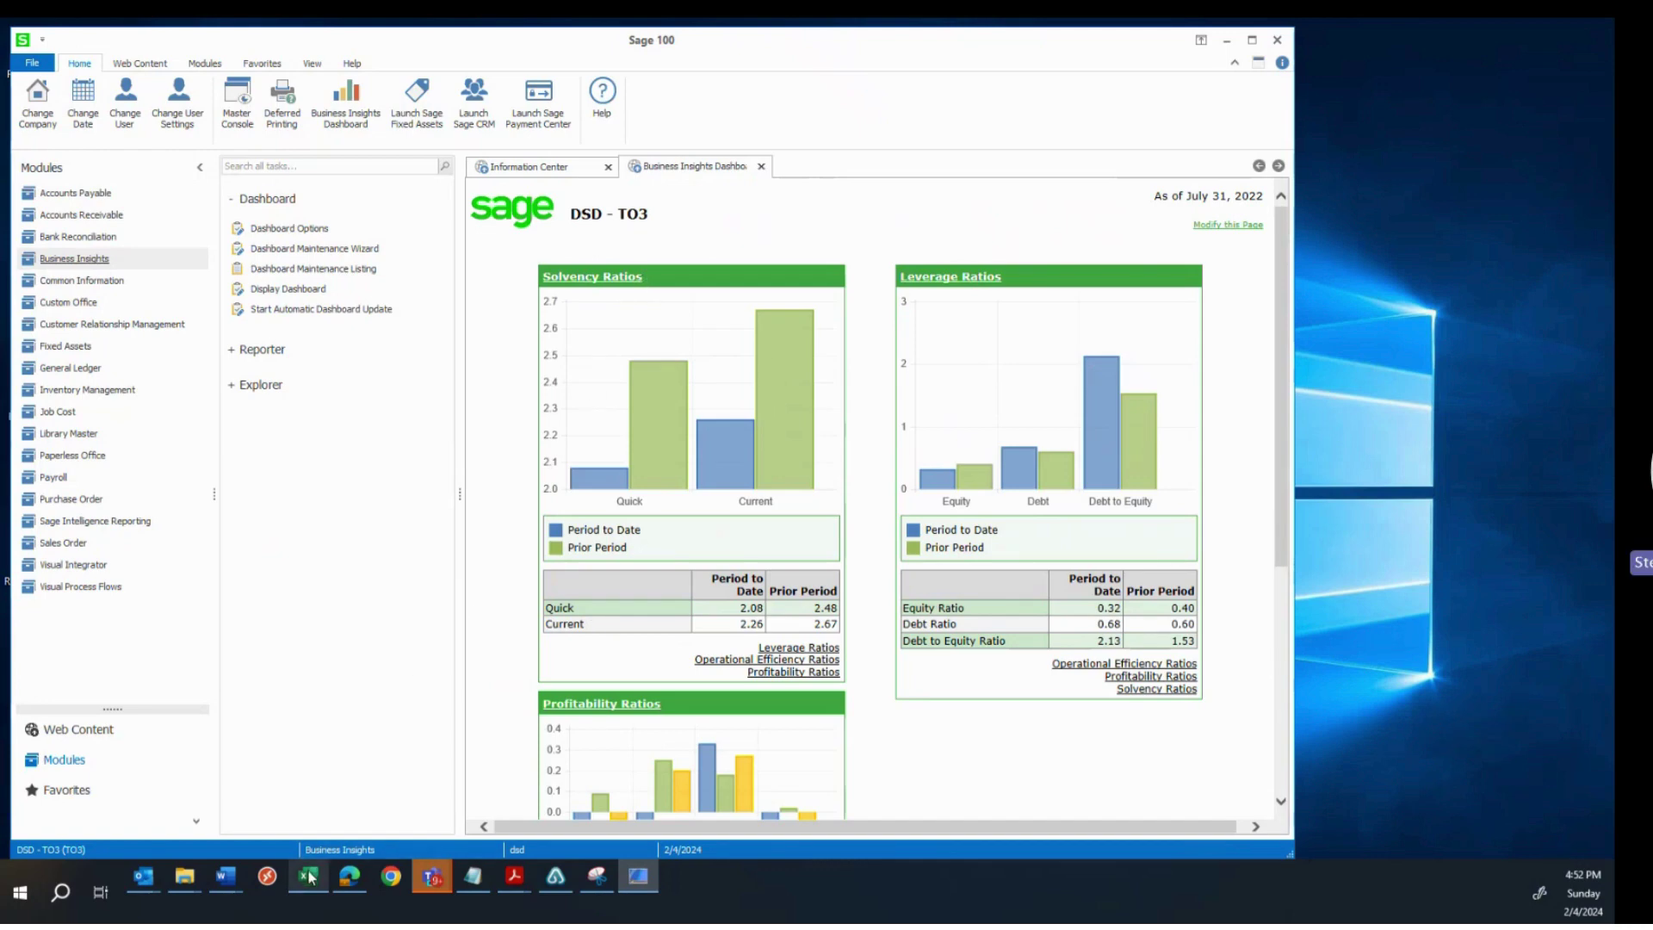
# Step: Minimize the Sage 100 dashboard window to reveal the desktop
pyautogui.moveTo(310, 877)
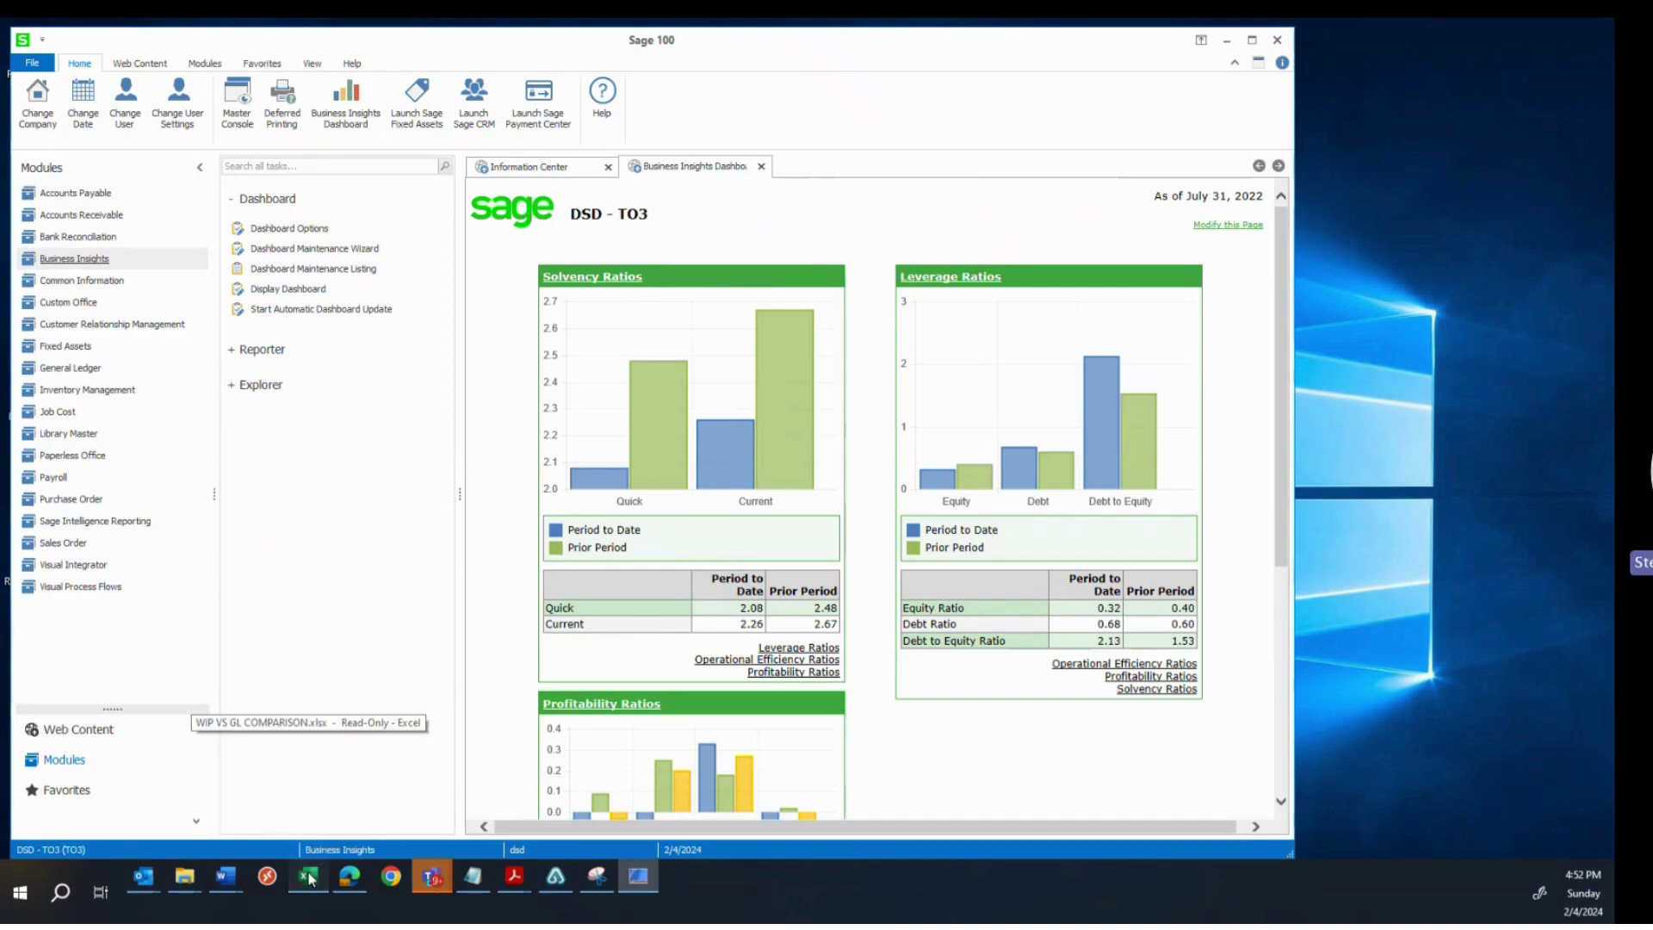
pyautogui.click(310, 877)
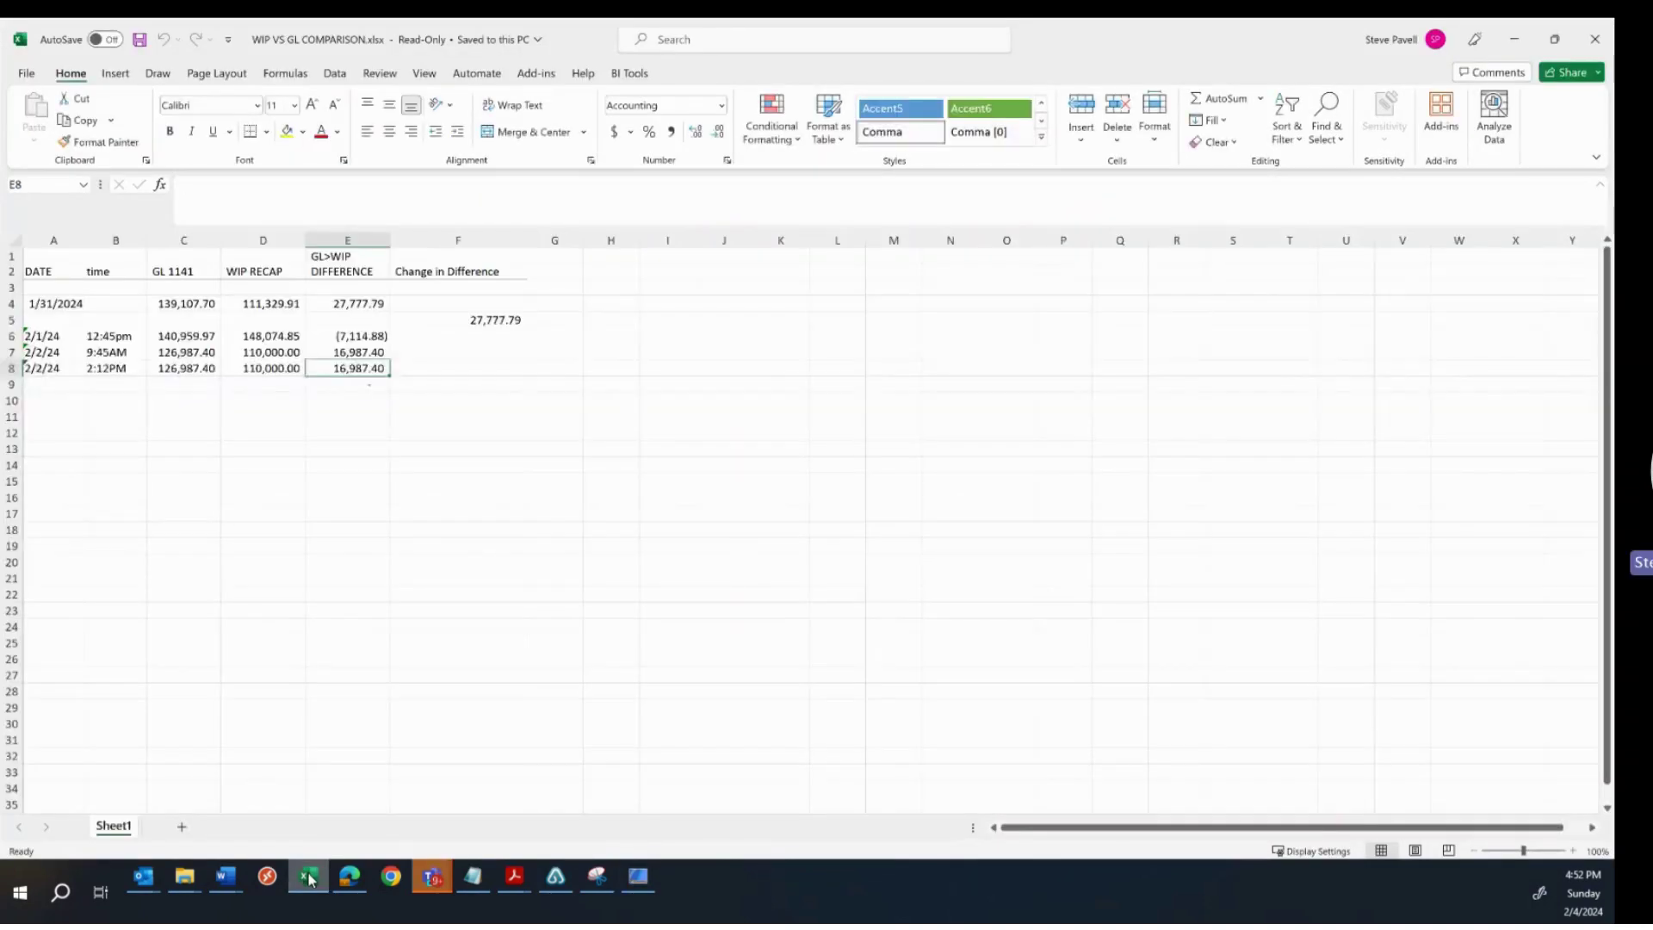
pyautogui.click(630, 885)
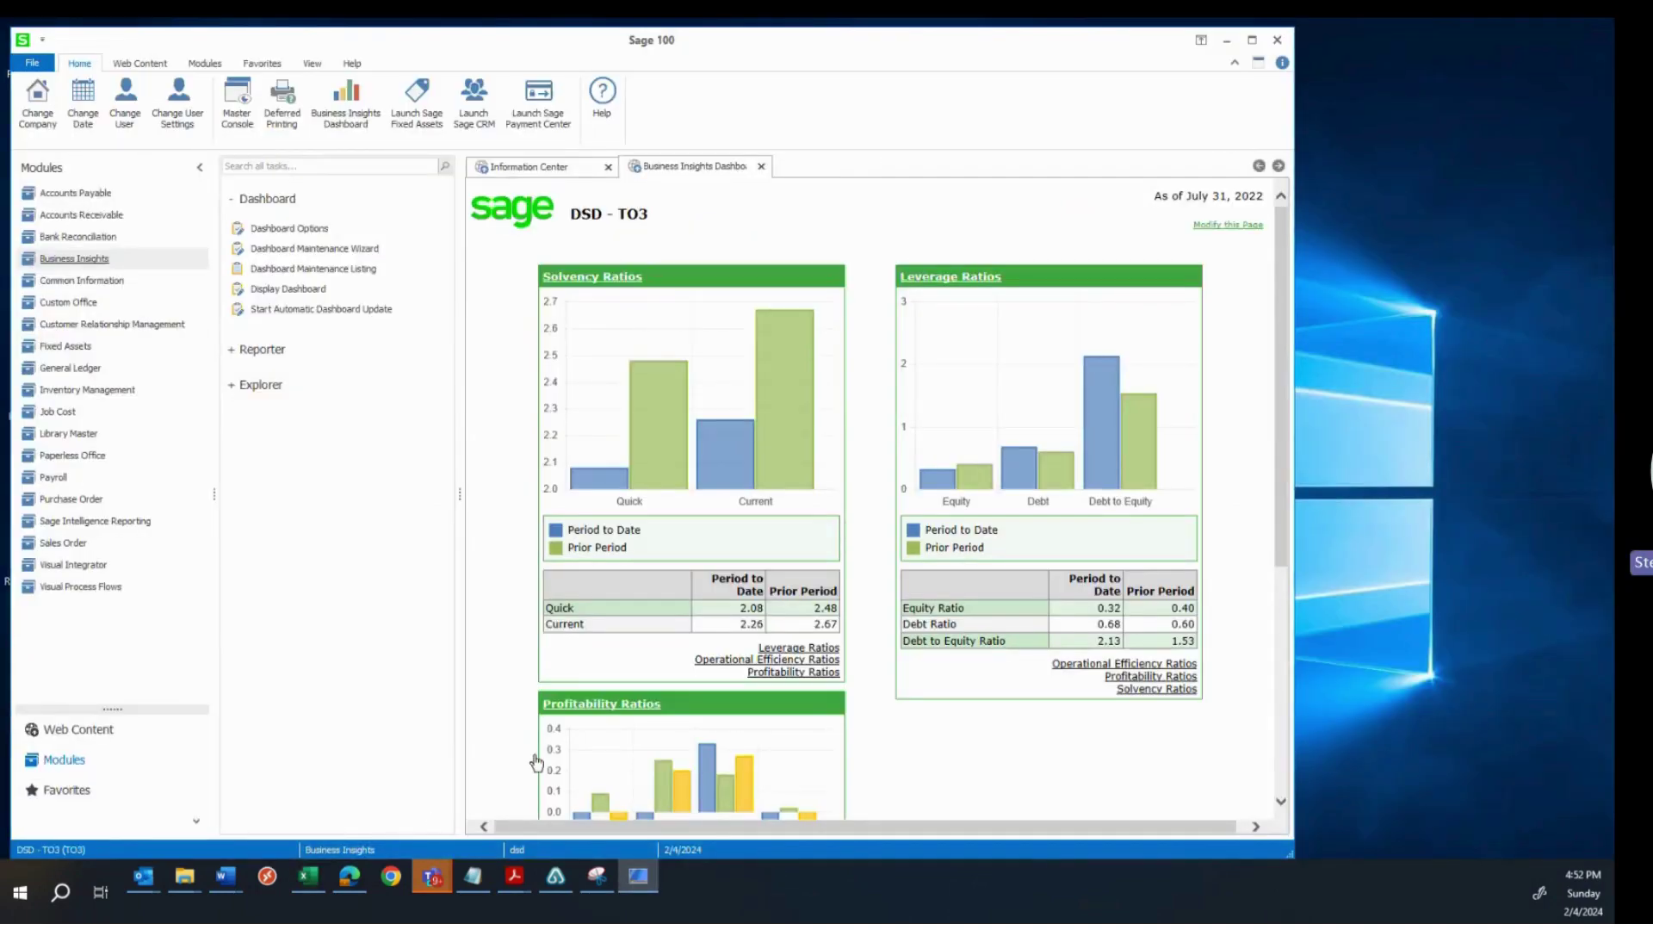
pyautogui.click(1229, 43)
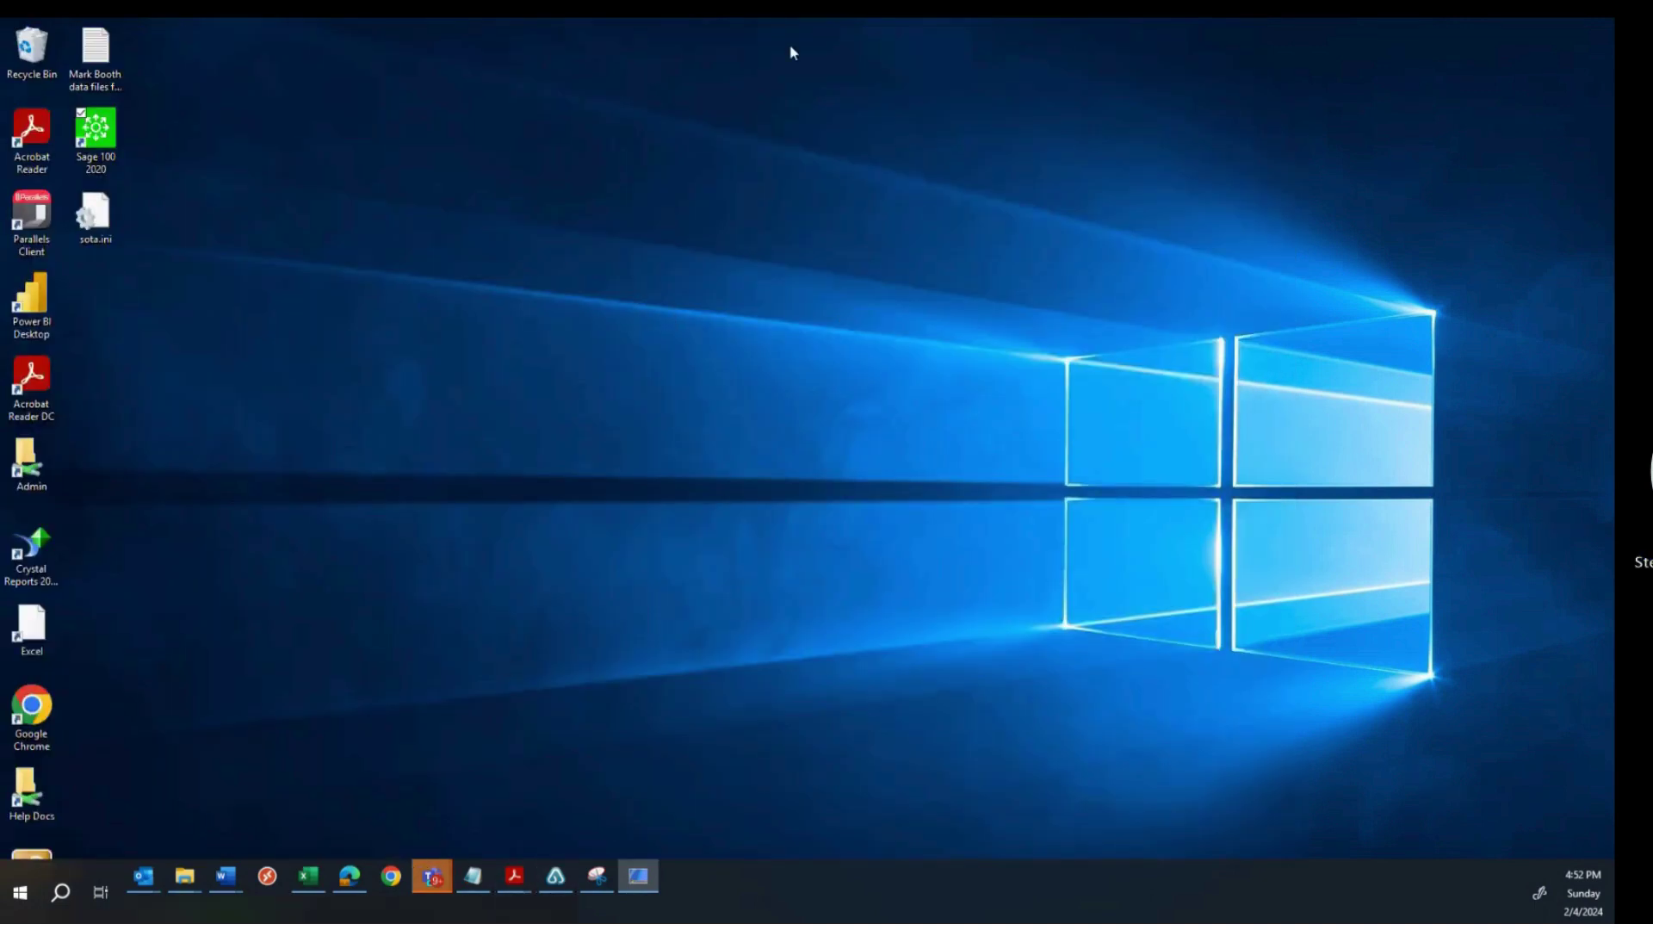
# Step: Open the remote session's Excel workbook and maximize the remote desktop window
pyautogui.moveTo(880, 19)
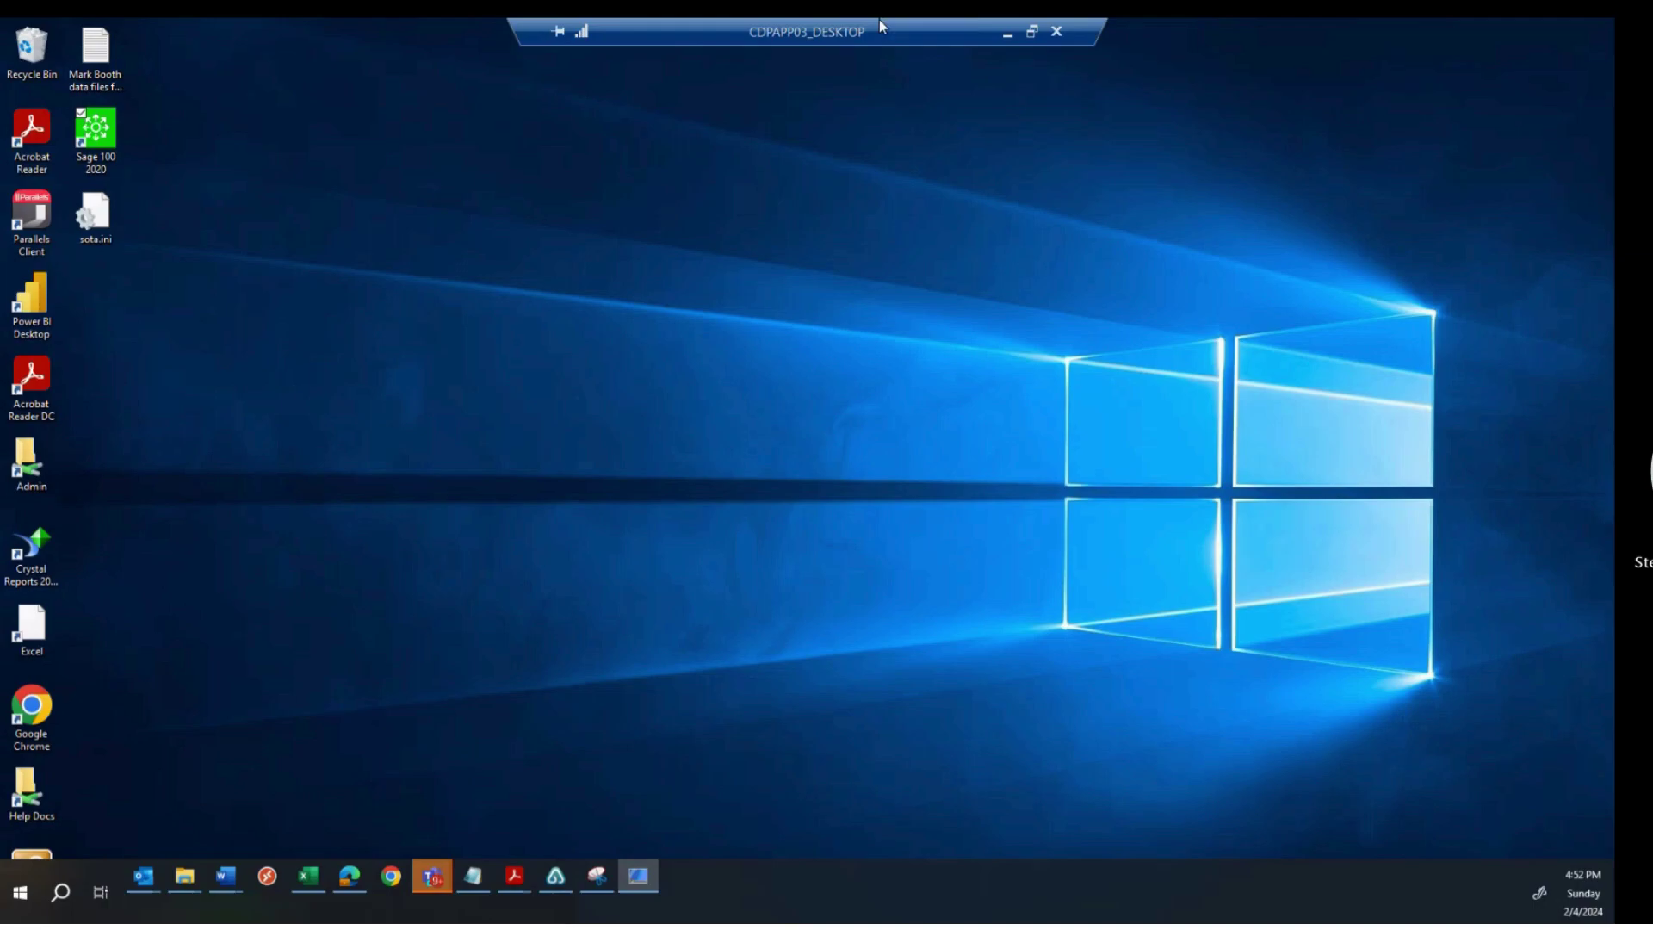
pyautogui.click(1036, 32)
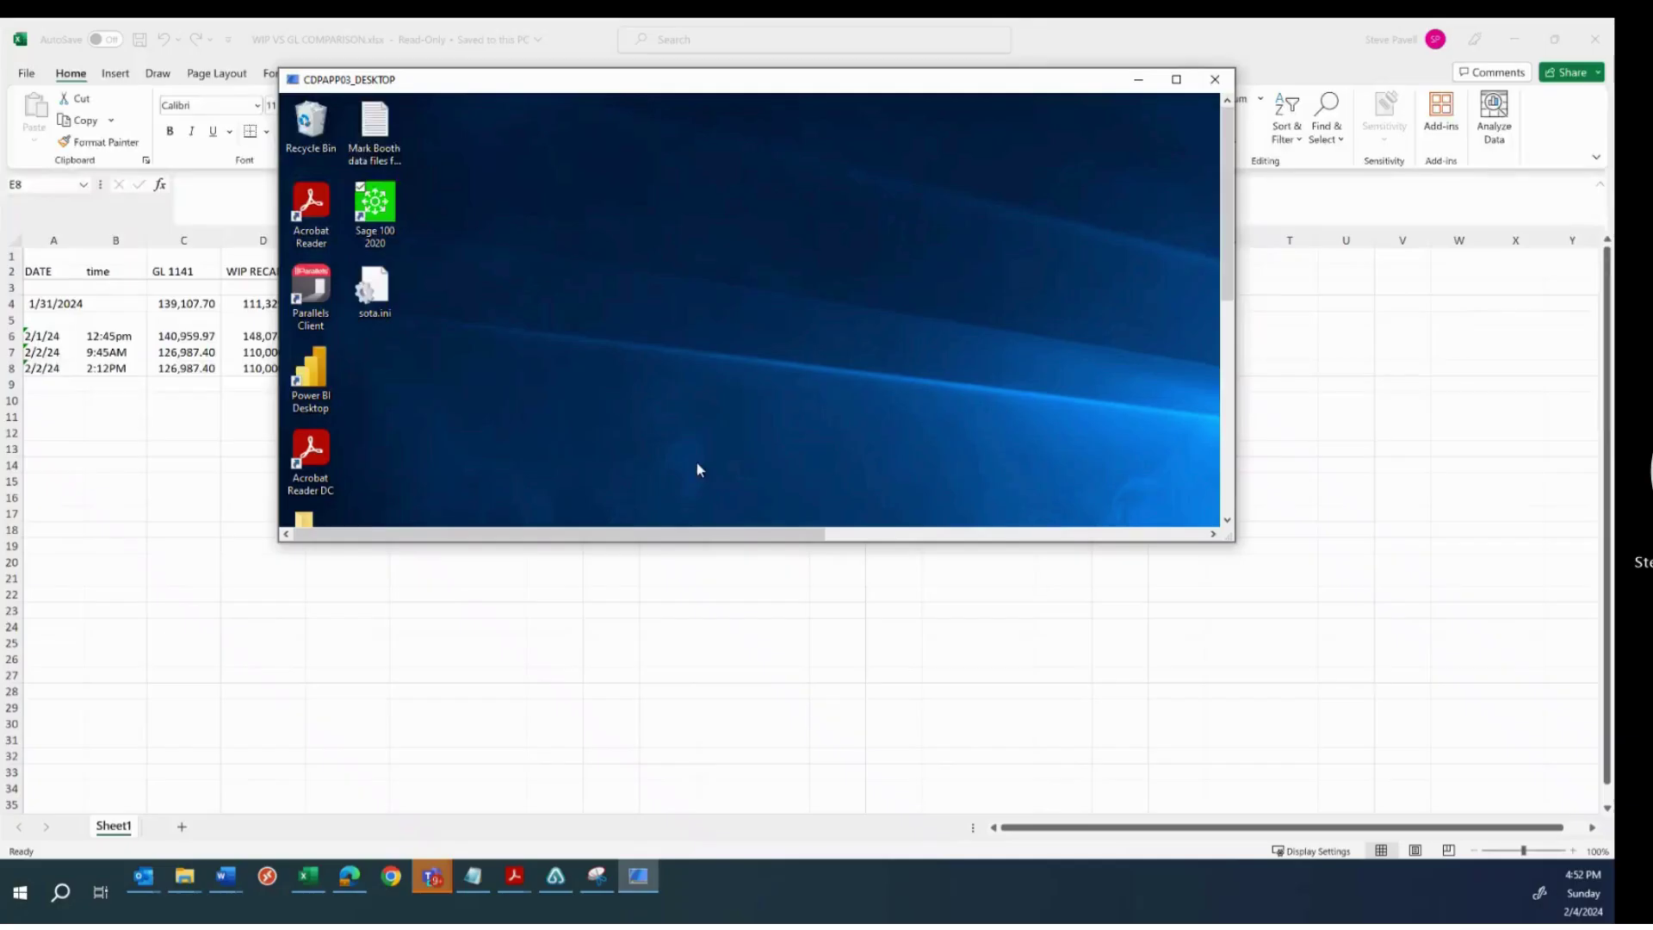
pyautogui.click(1229, 500)
pyautogui.click(1229, 500)
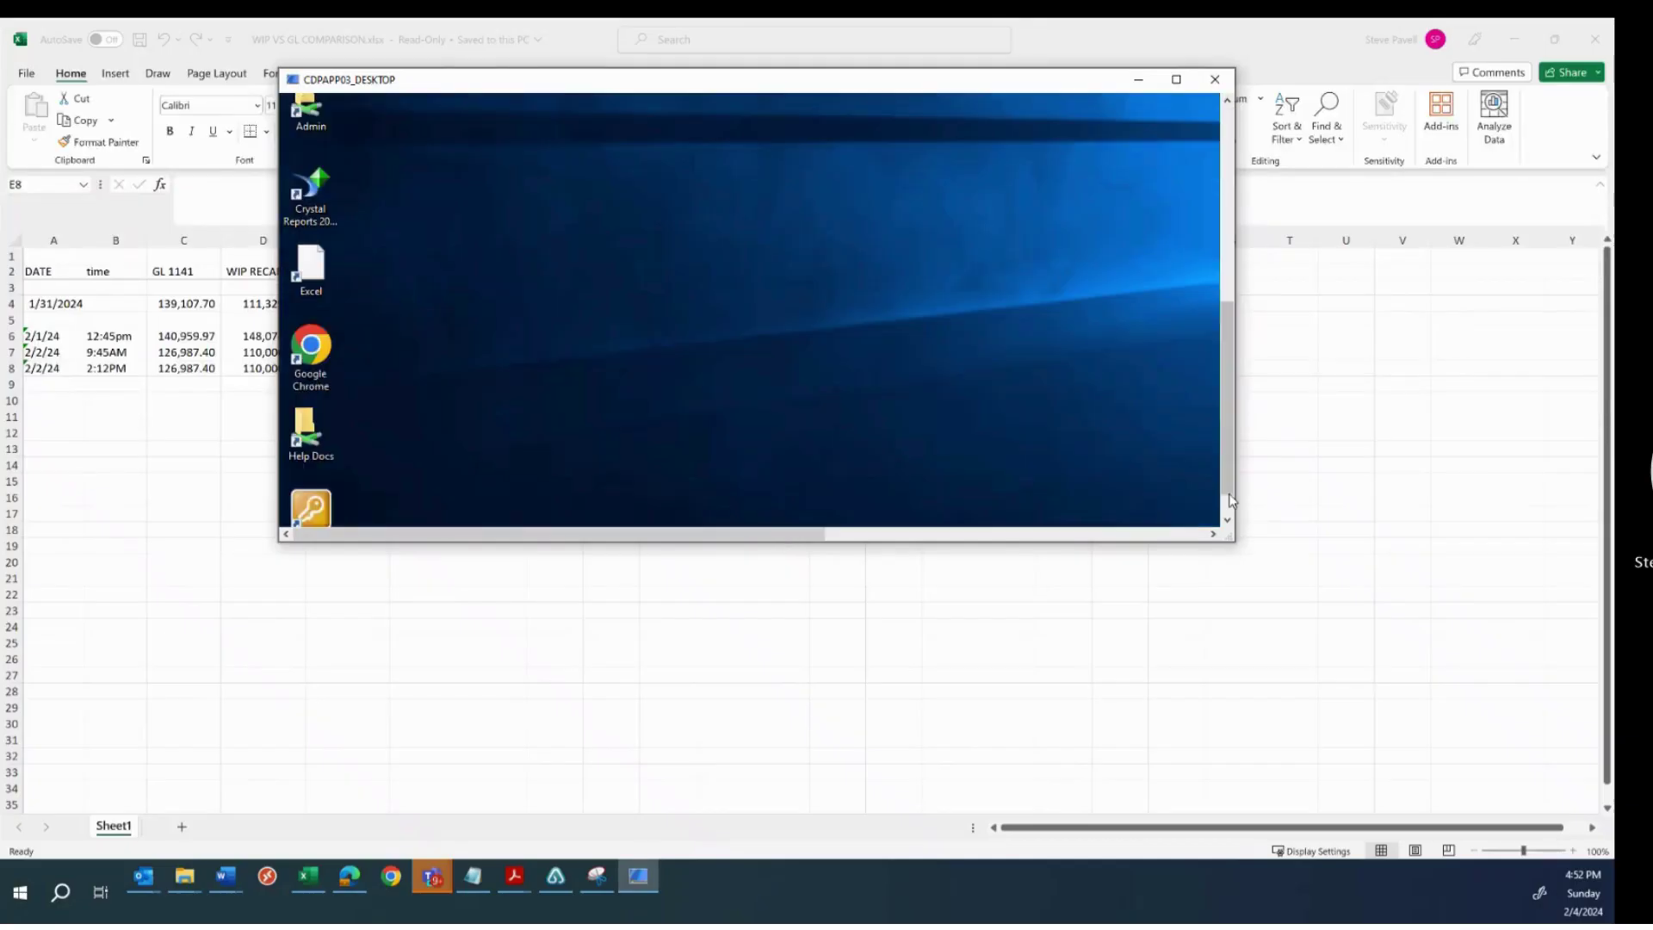
pyautogui.click(1229, 500)
pyautogui.click(544, 511)
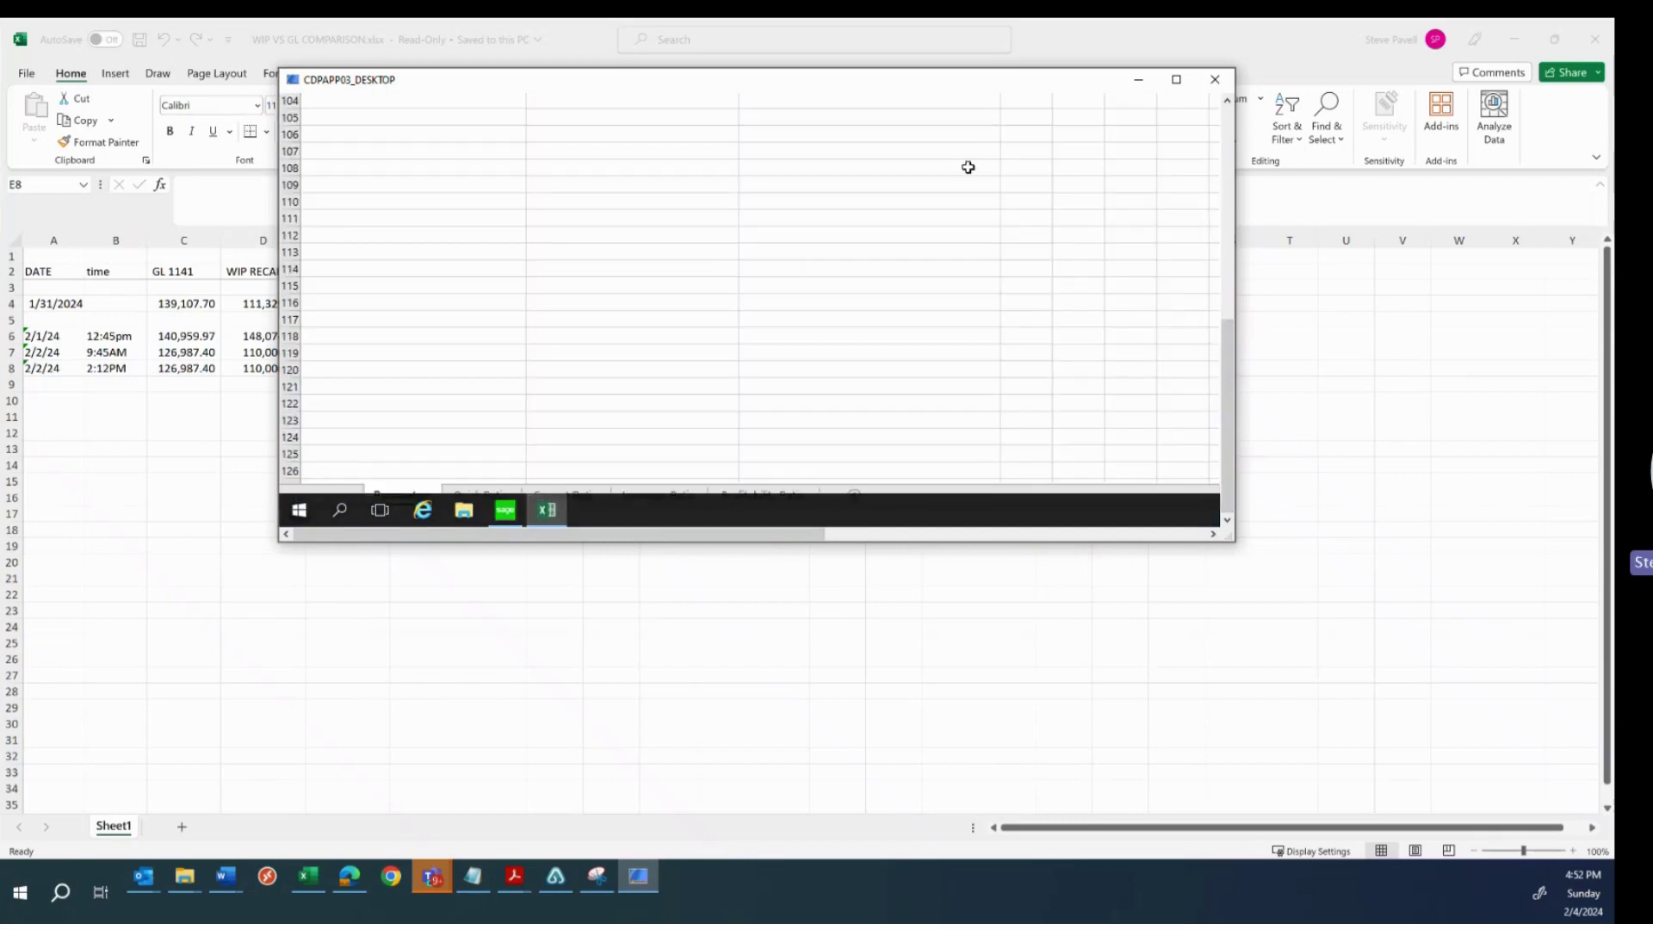
pyautogui.click(1176, 79)
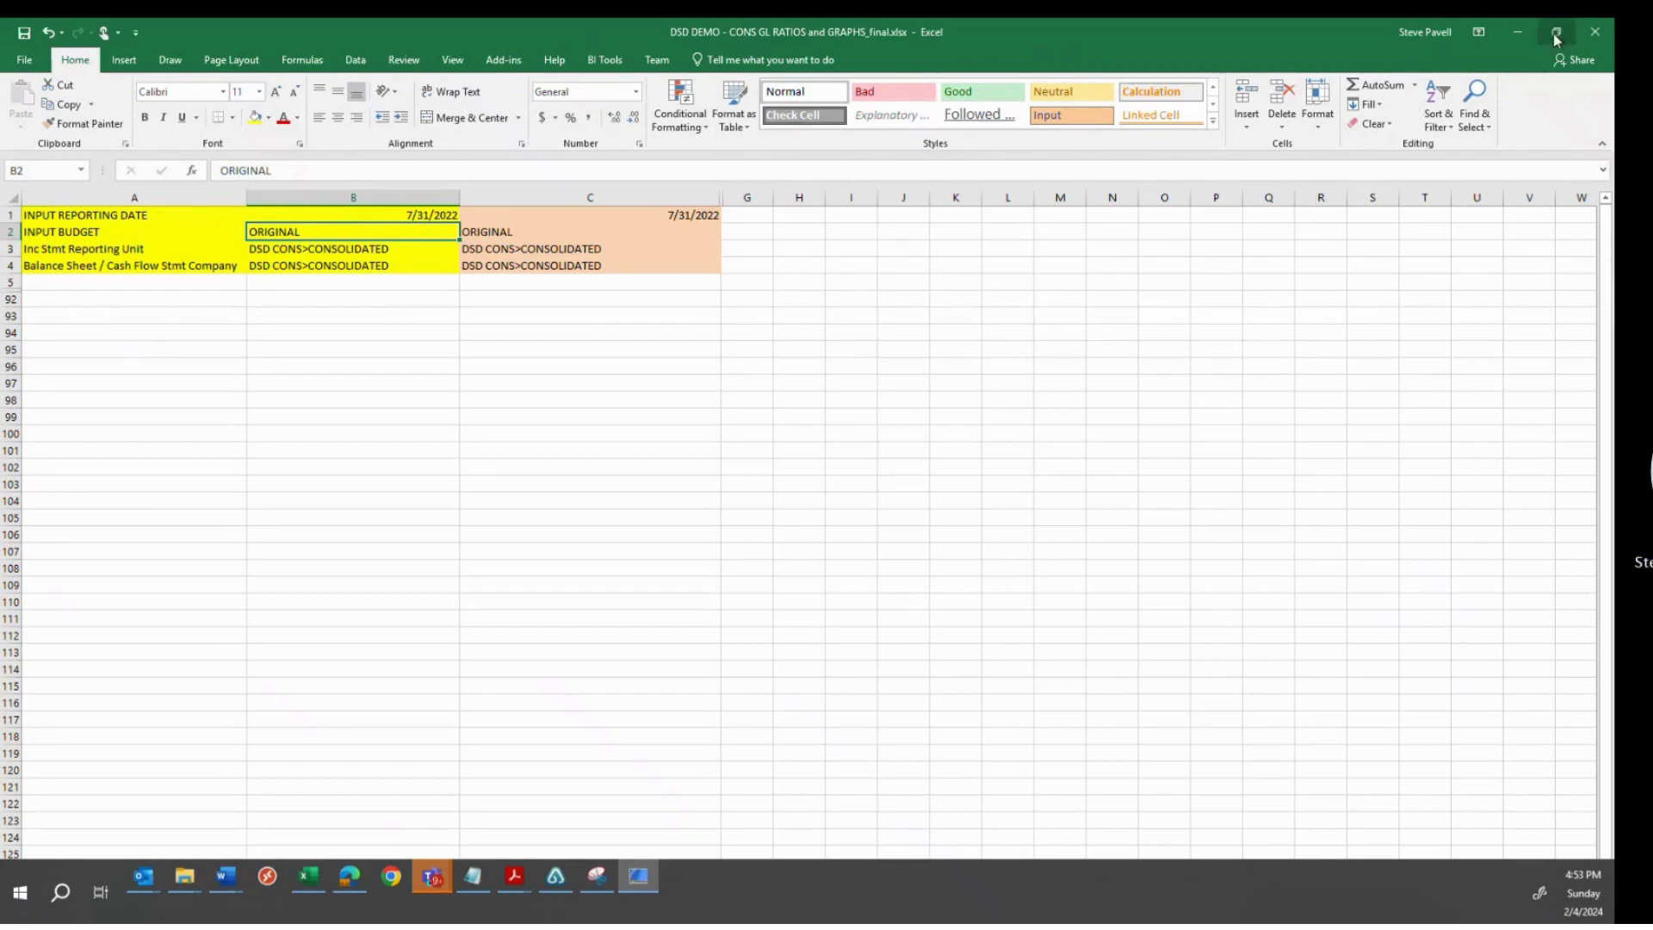
# Step: Resize the Excel window and point out the 7/31/2022 date and ORIGINAL budget in B1:B2
pyautogui.press('super+Down')
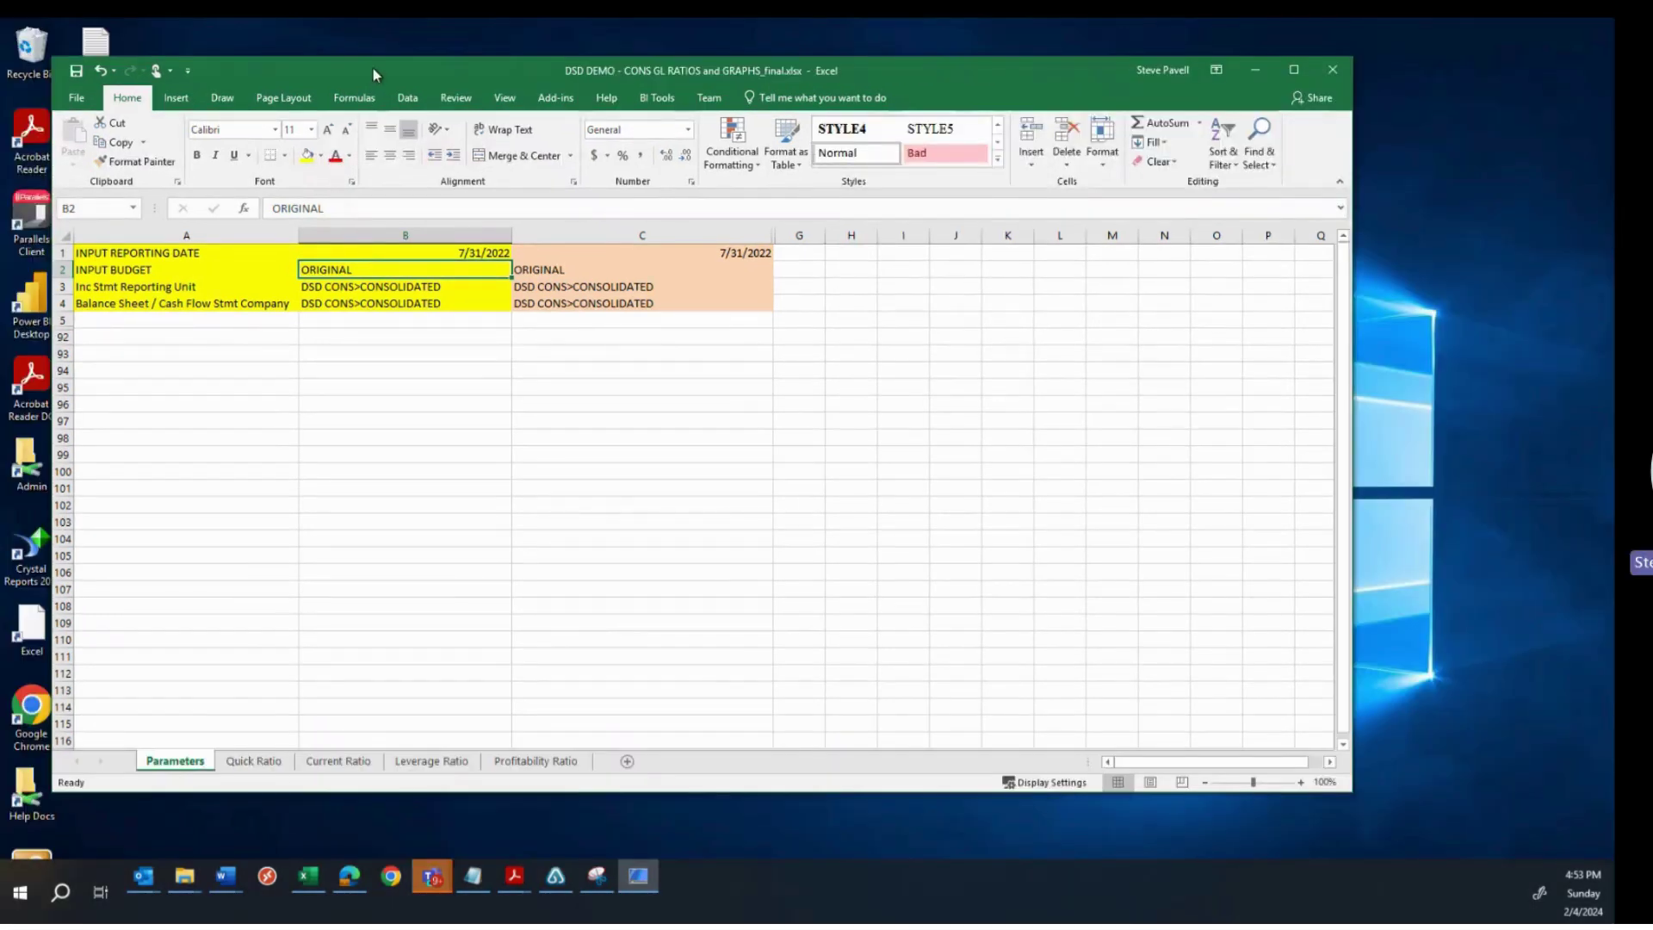
pyautogui.moveTo(374, 69); pyautogui.dragTo(331, 44)
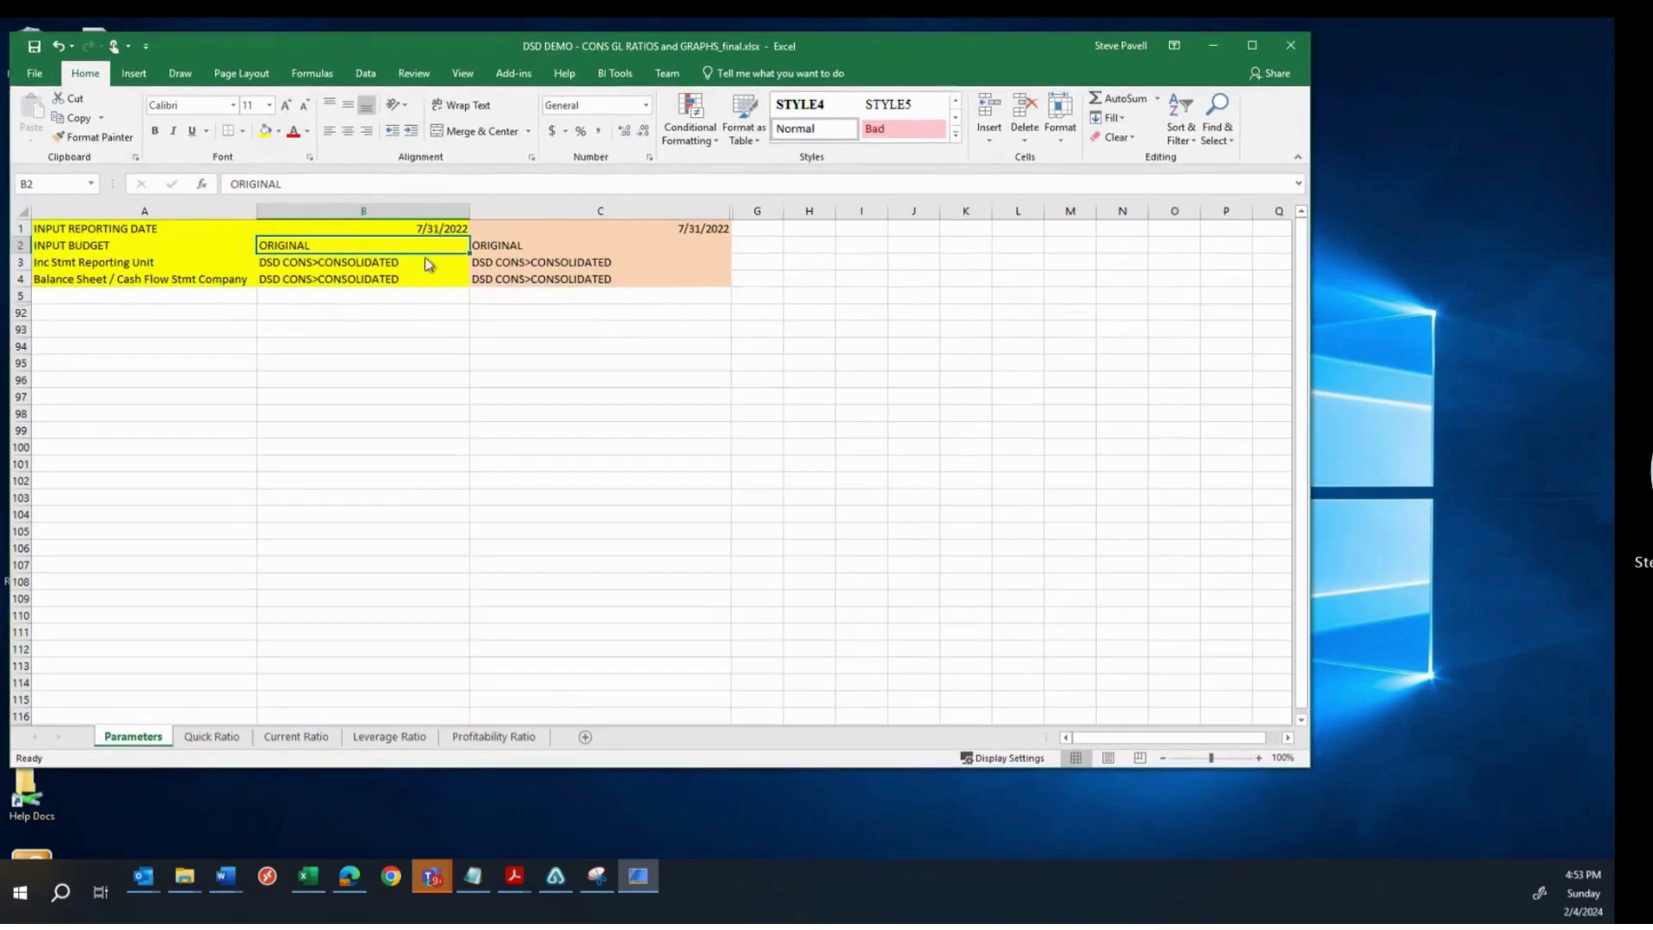
pyautogui.click(334, 227)
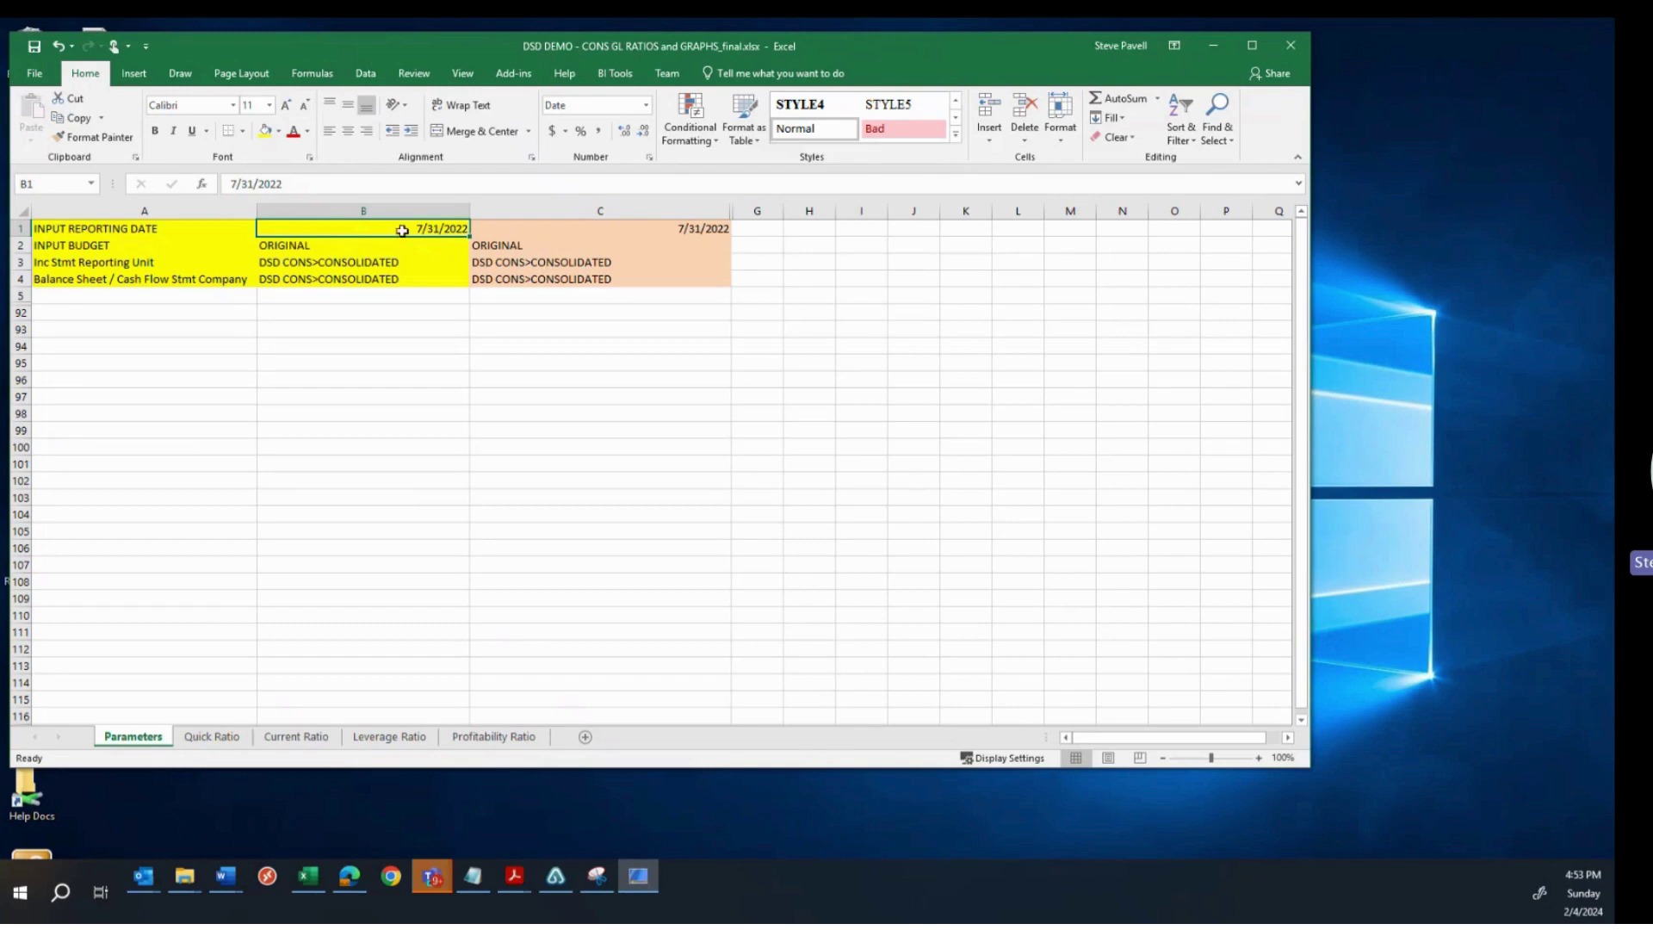
pyautogui.click(309, 246)
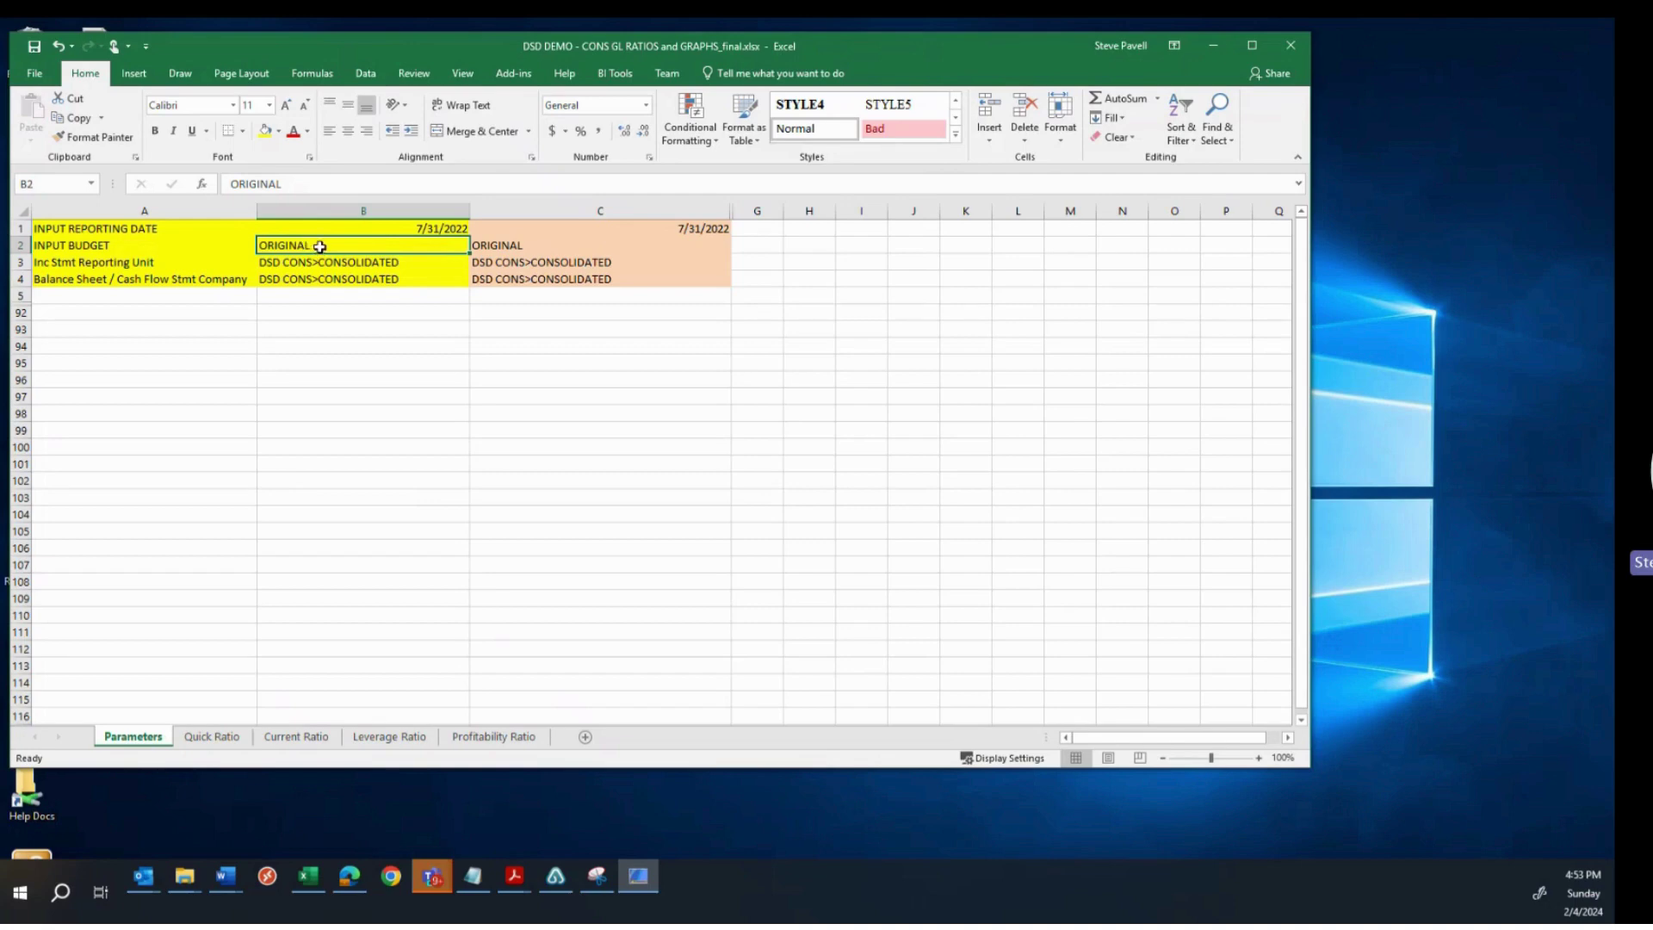
# Step: Review the B3 reporting-unit list, keeping DSD CONS>CONSOLIDATED
pyautogui.click(322, 262)
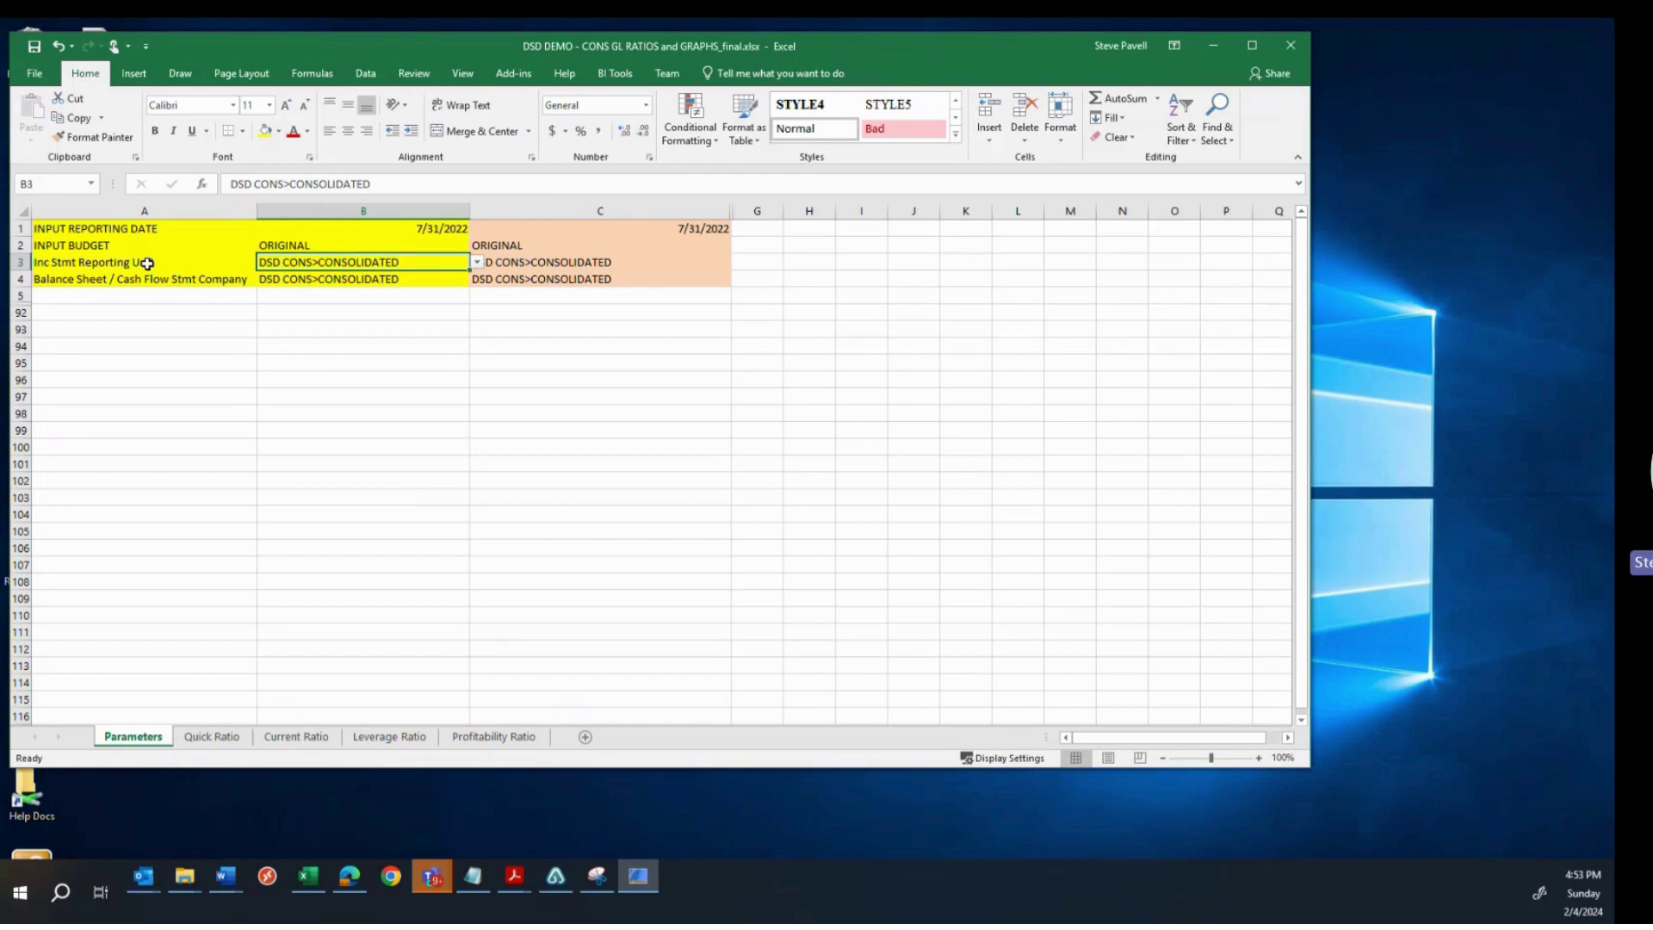
pyautogui.click(477, 262)
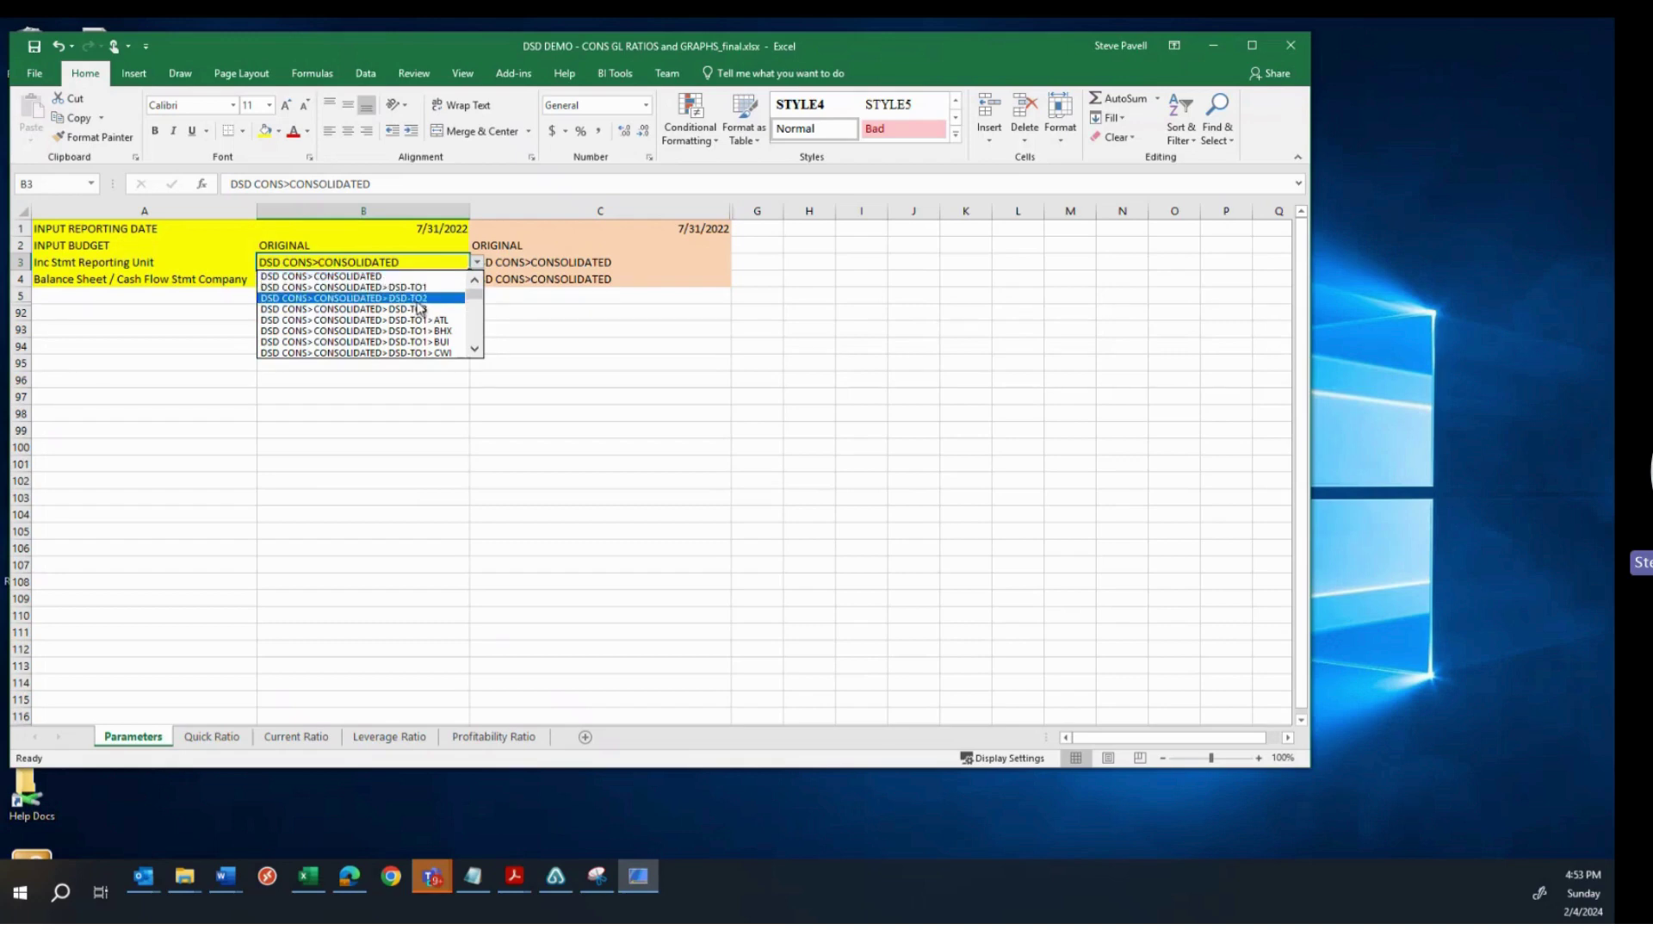
pyautogui.scroll(-3, 479, 350)
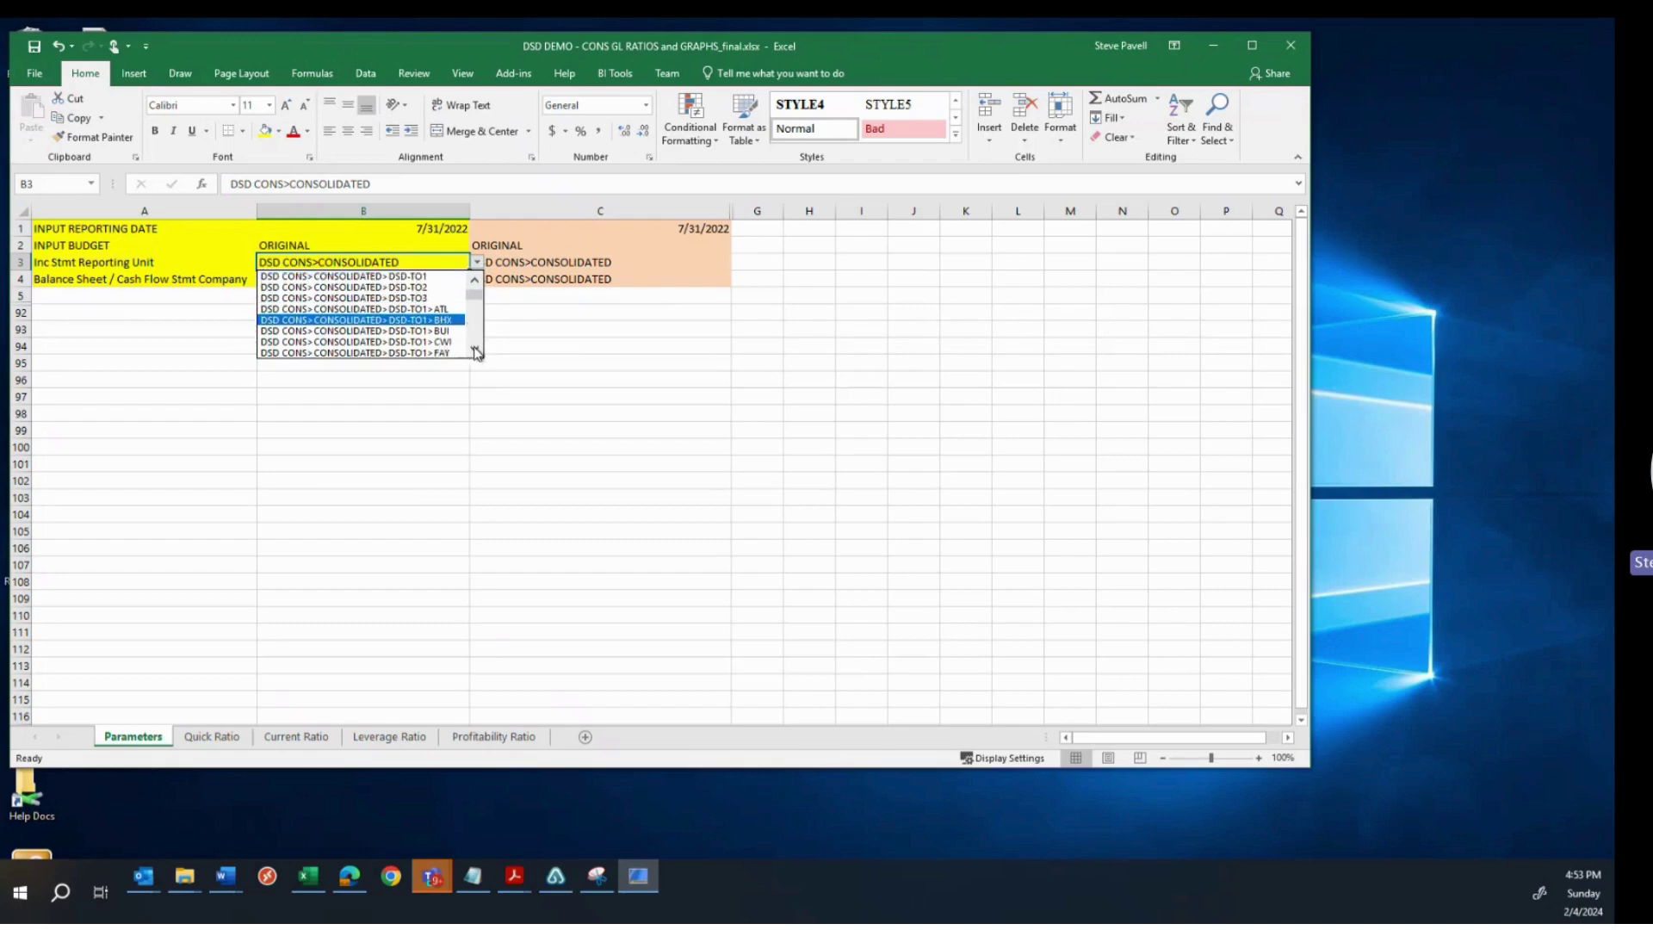
pyautogui.scroll(5, 478, 340)
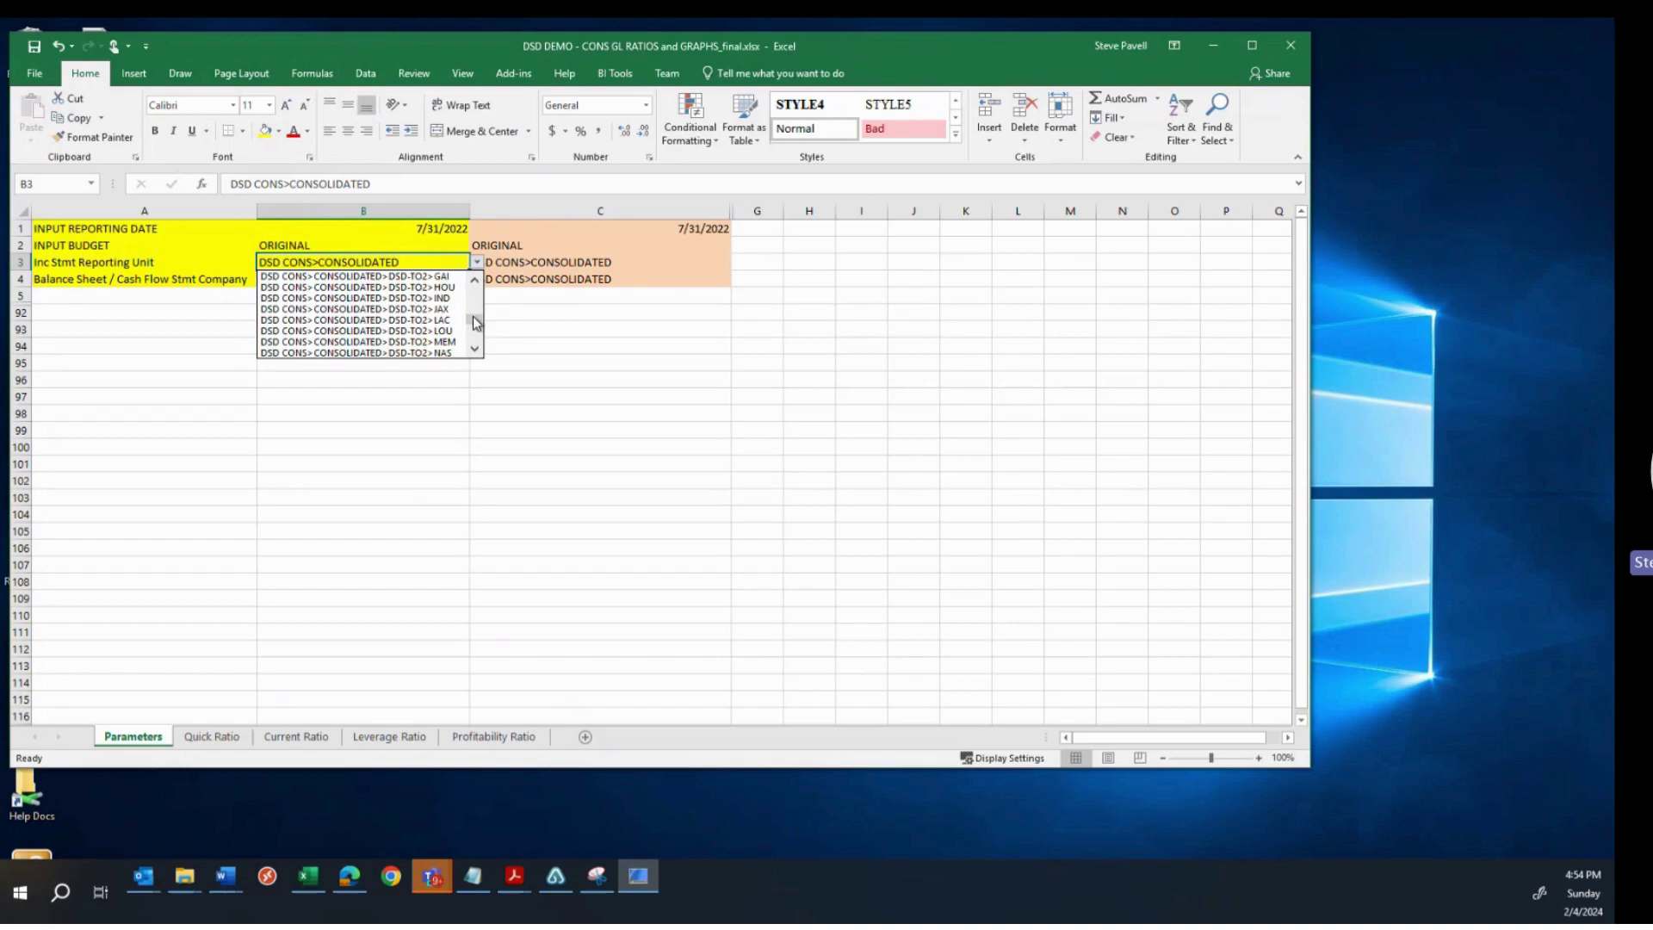
pyautogui.click(437, 277)
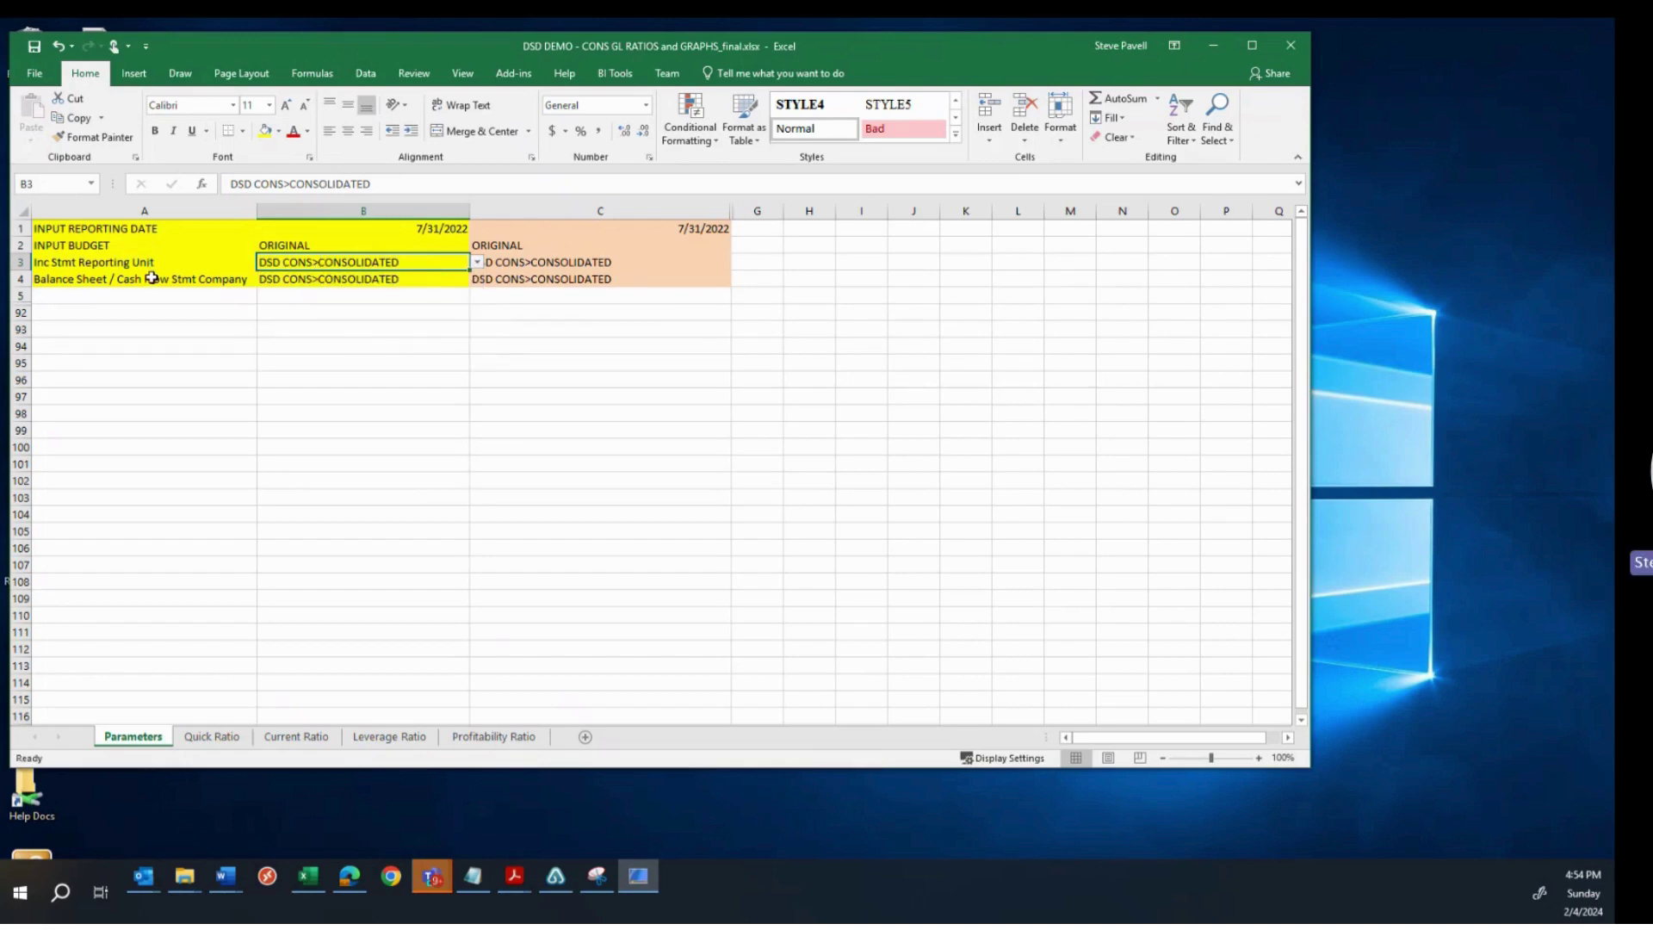
# Step: Review the B4 balance sheet company options and close the list unchanged
pyautogui.click(465, 282)
pyautogui.click(476, 281)
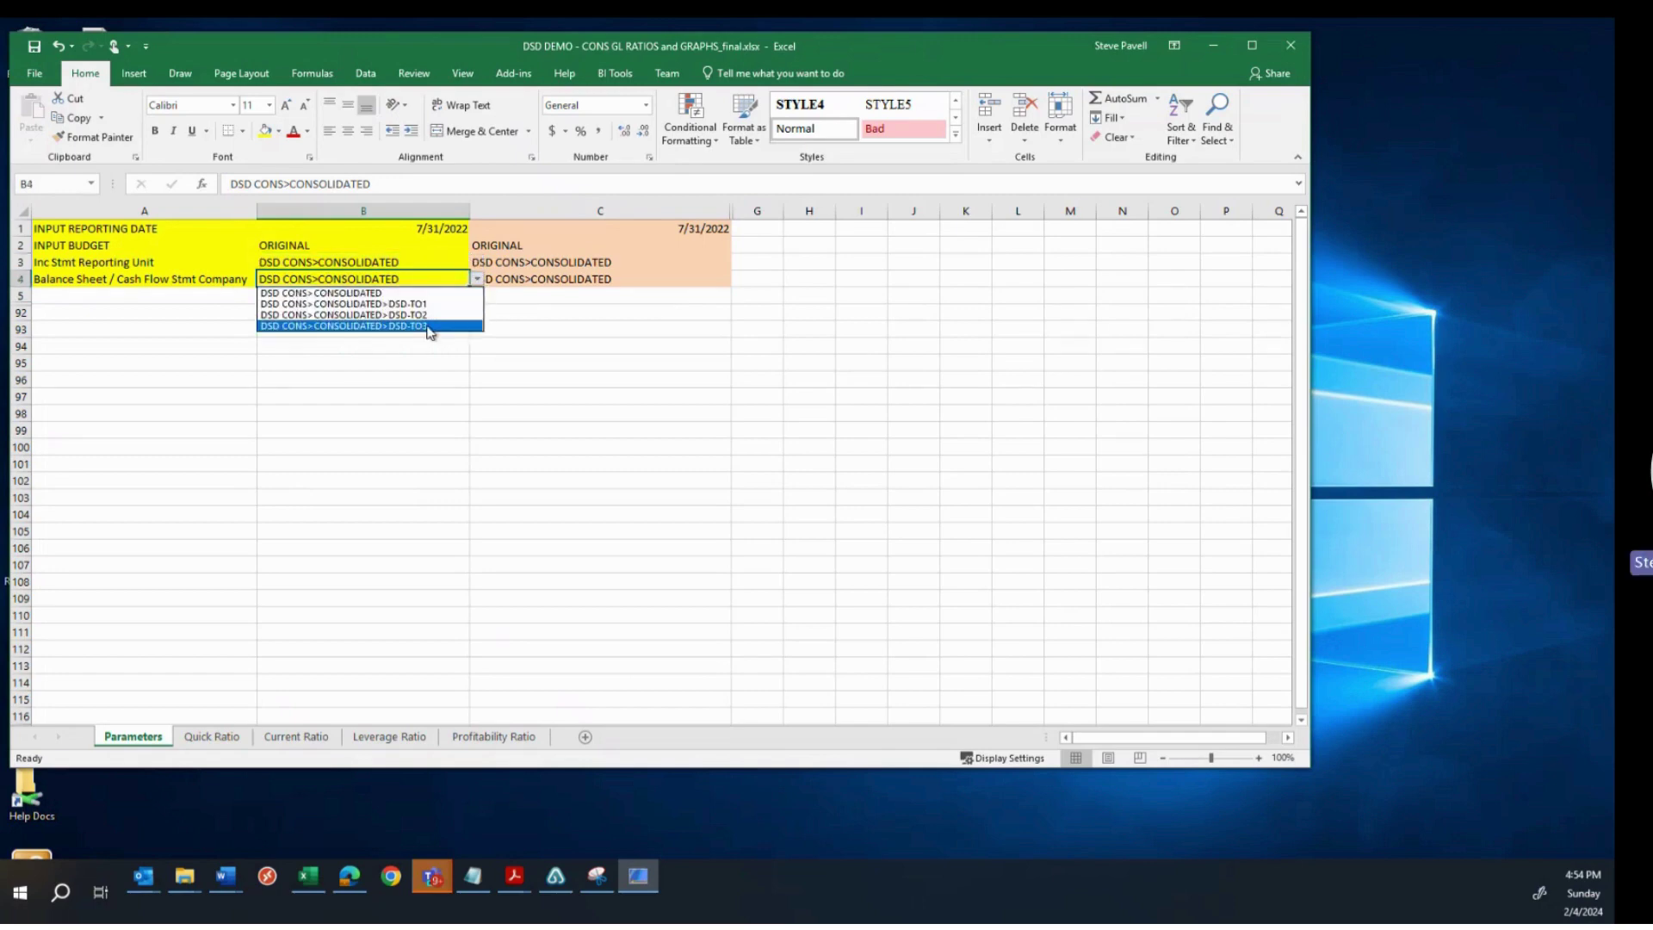
pyautogui.click(478, 284)
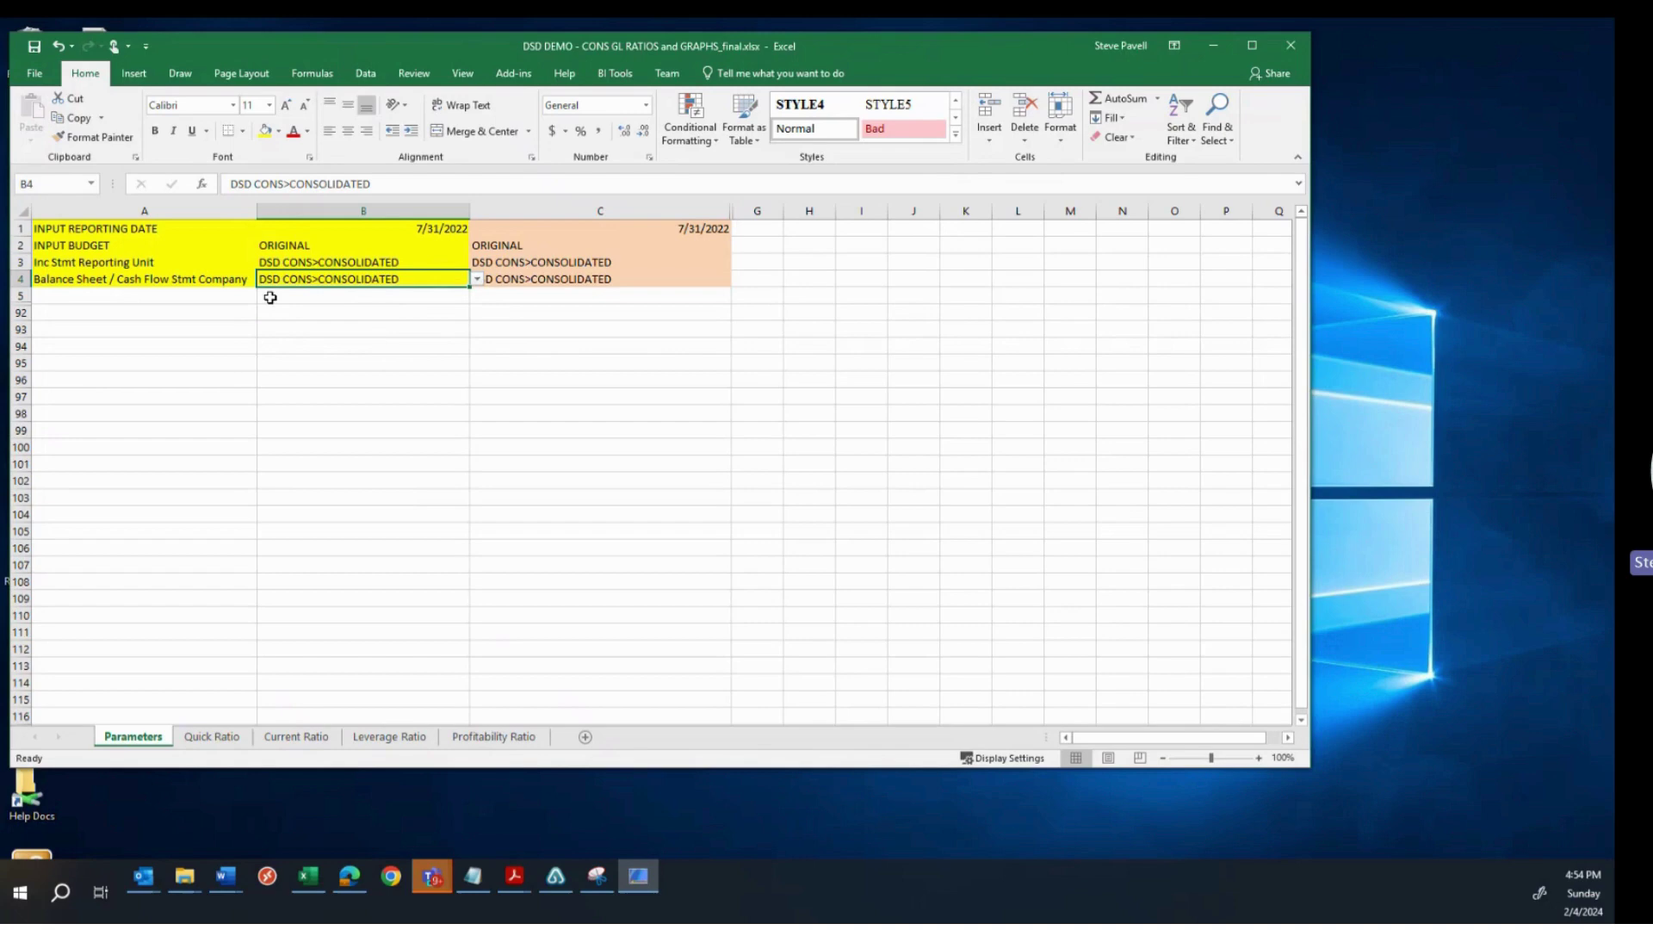
pyautogui.click(477, 284)
pyautogui.click(477, 284)
# Step: On the Quick Ratio sheet, enlarge the window and close the PivotTable Fields pane, then go to Parameters
pyautogui.click(215, 738)
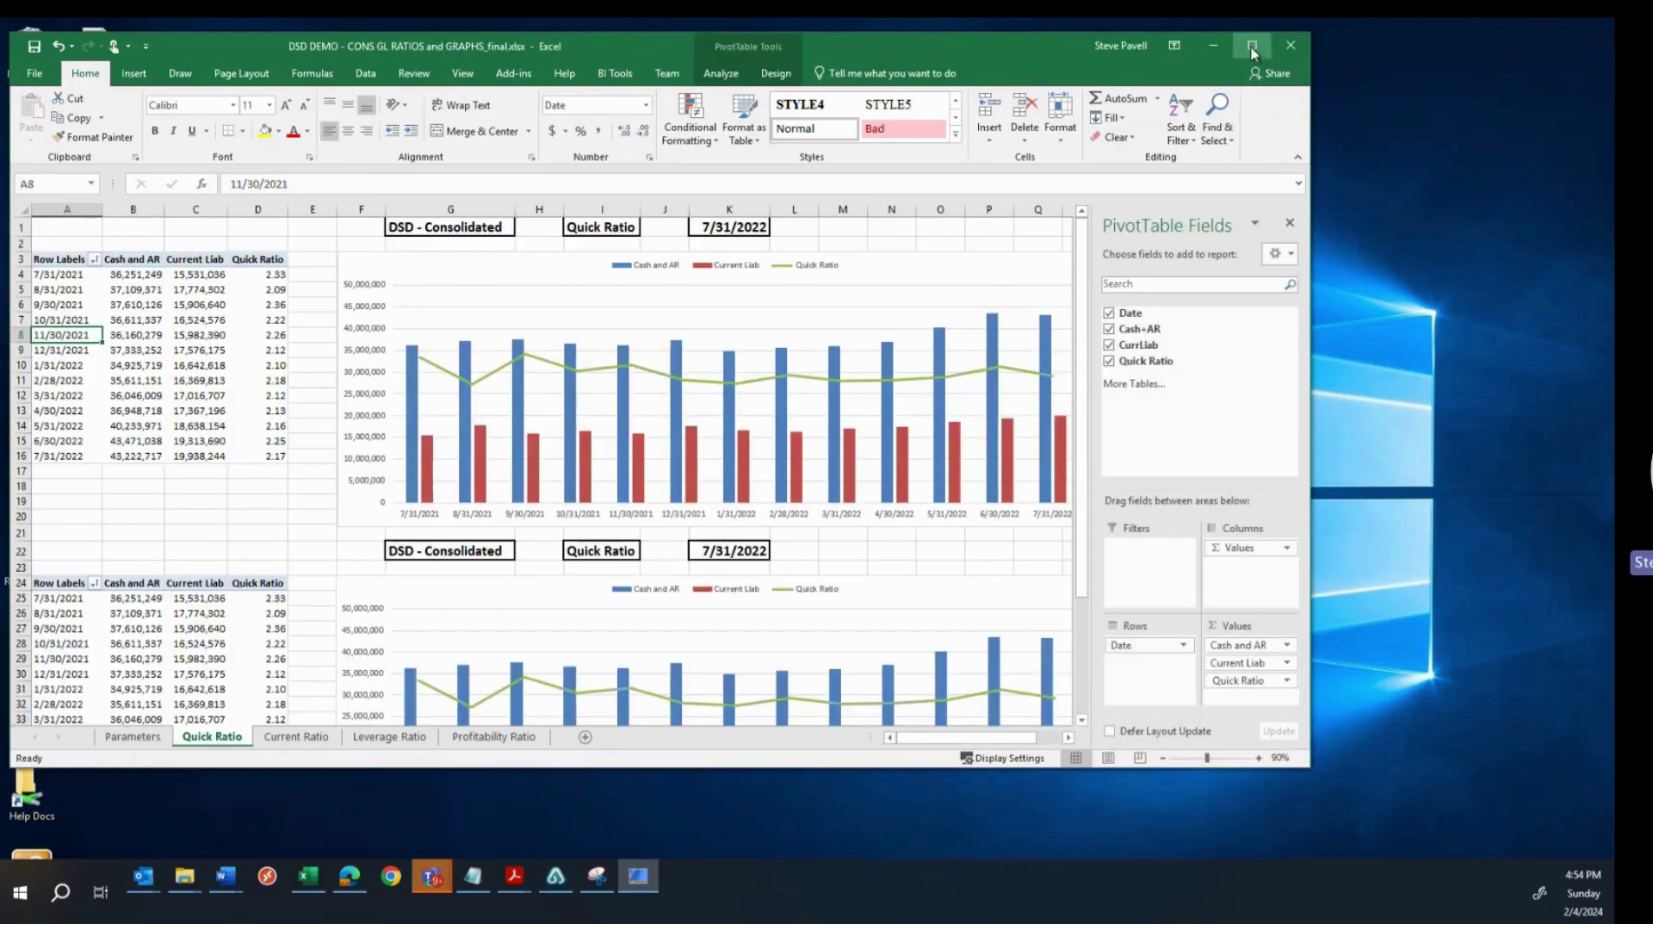
pyautogui.moveTo(1308, 765); pyautogui.dragTo(1435, 864)
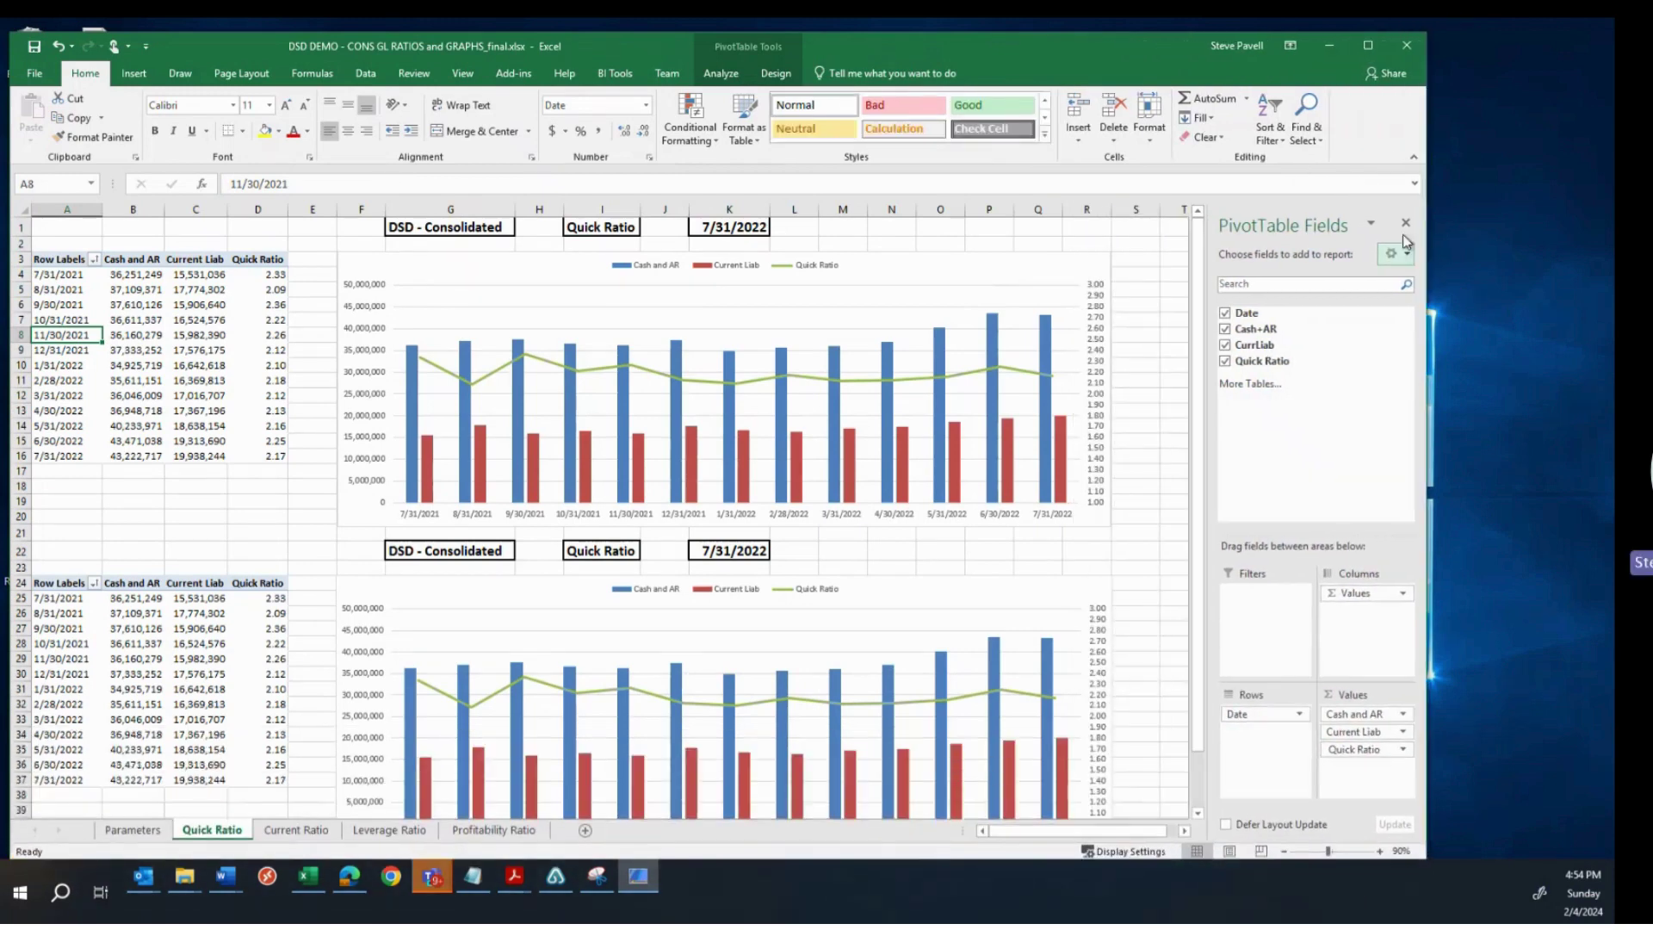
pyautogui.click(1406, 225)
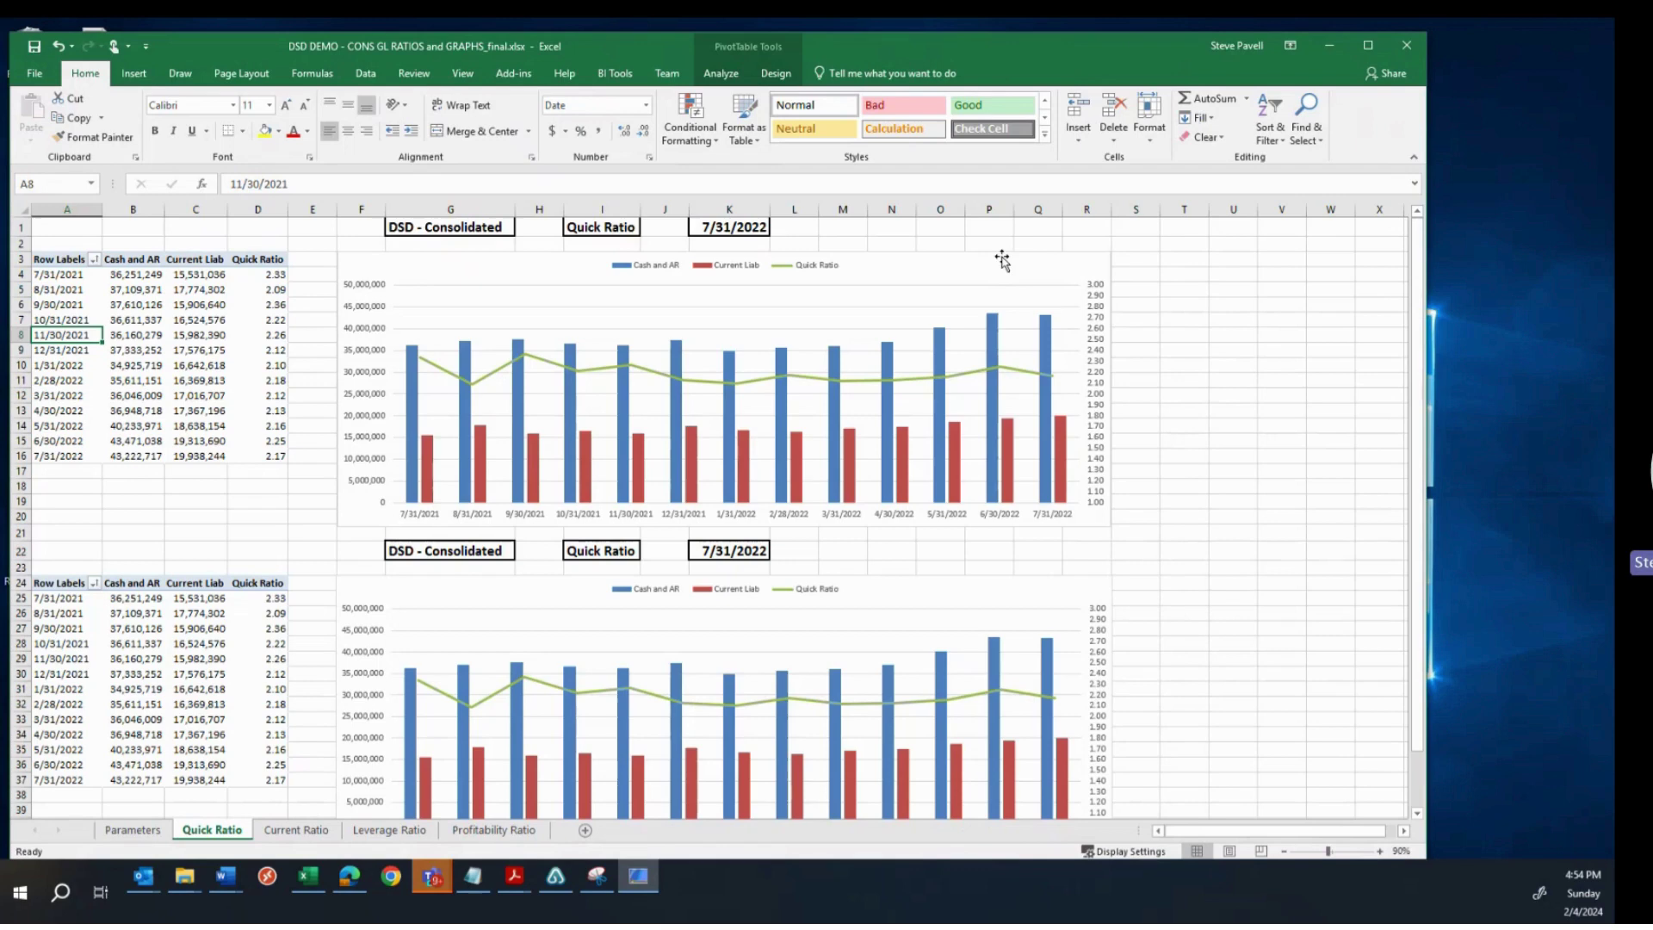
pyautogui.click(242, 507)
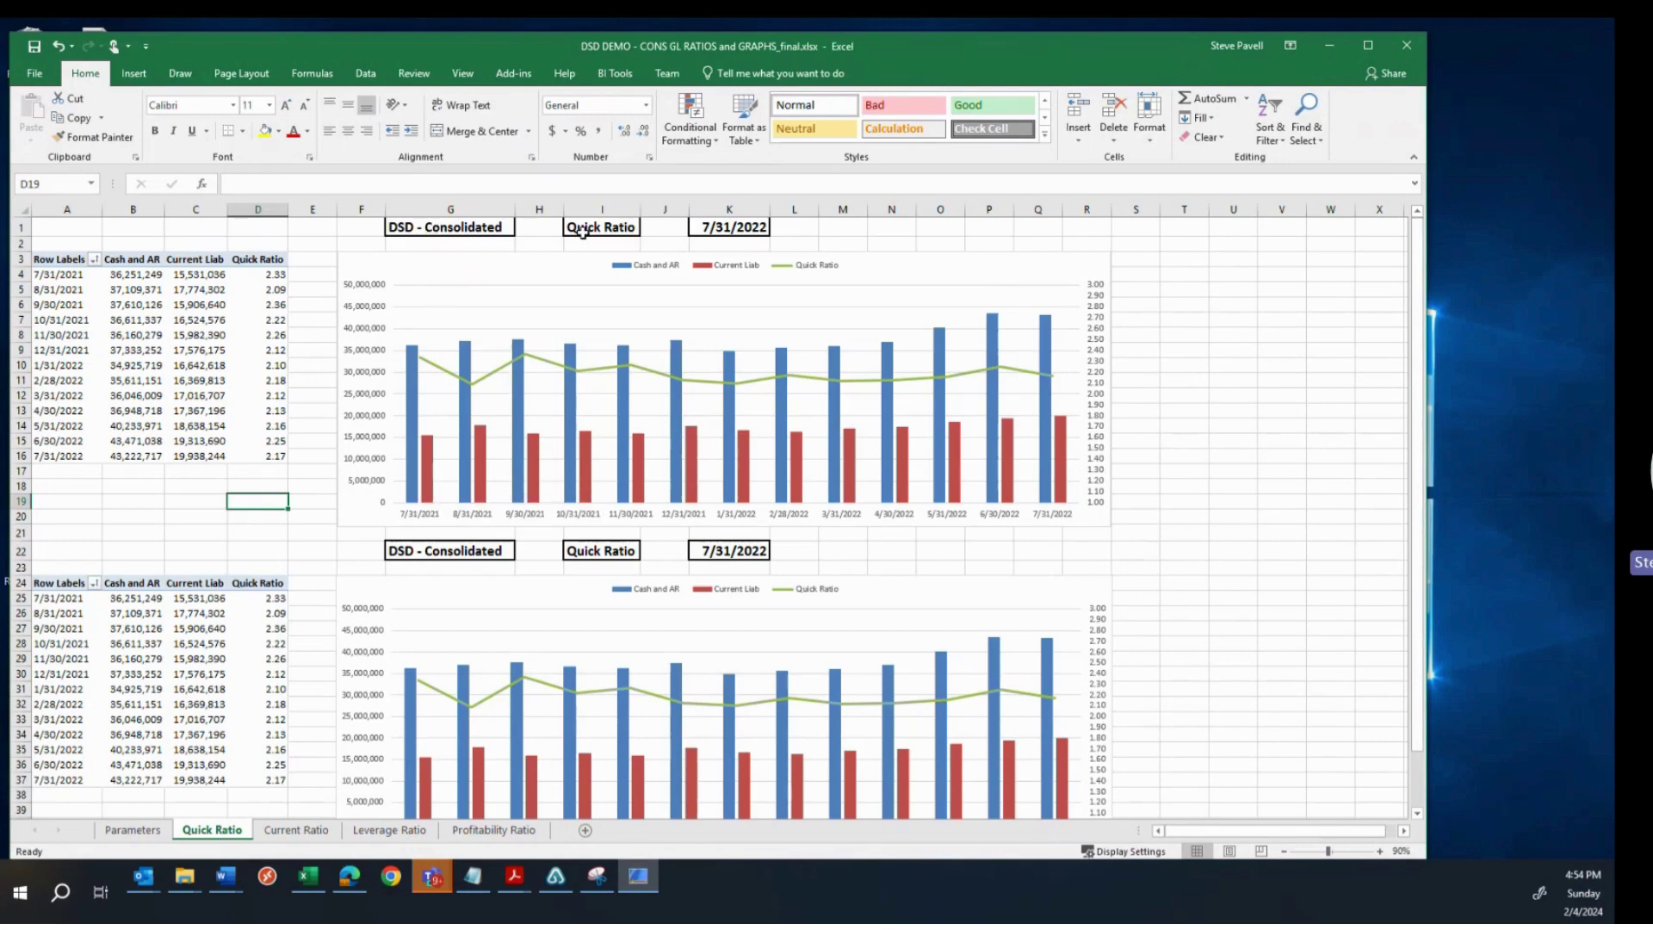
pyautogui.click(137, 830)
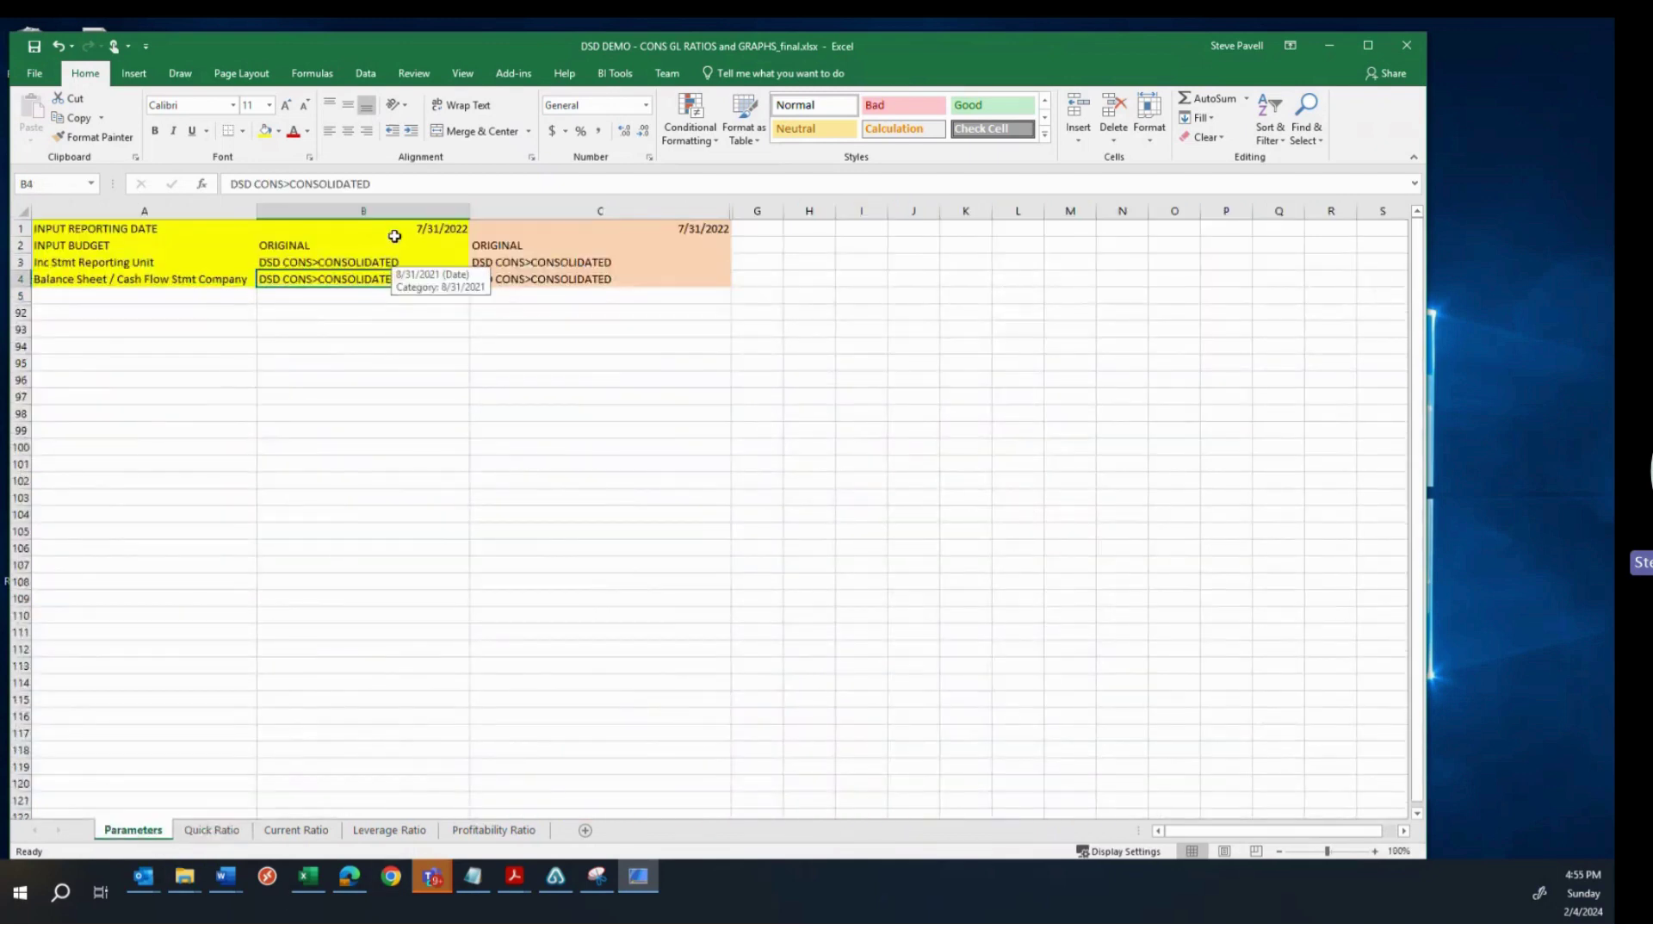
# Step: Inspect the Quick Ratio pivot values and chart points, including 2.17 at 7/31/2022
pyautogui.click(212, 830)
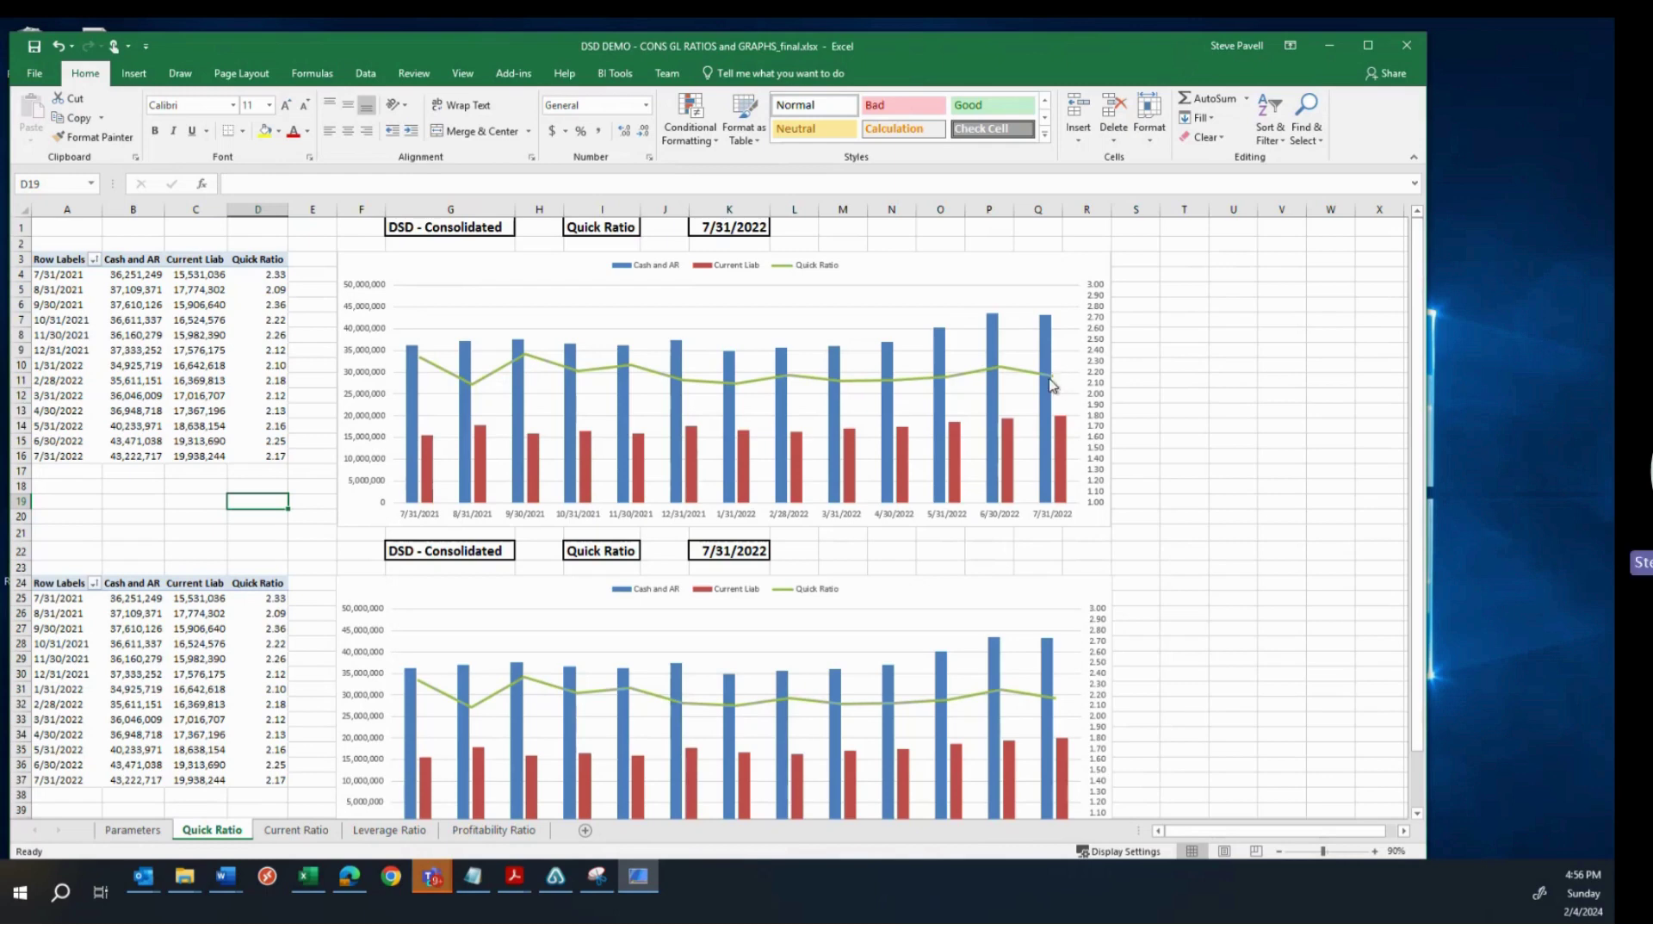
pyautogui.moveTo(1049, 378)
pyautogui.moveTo(199, 388)
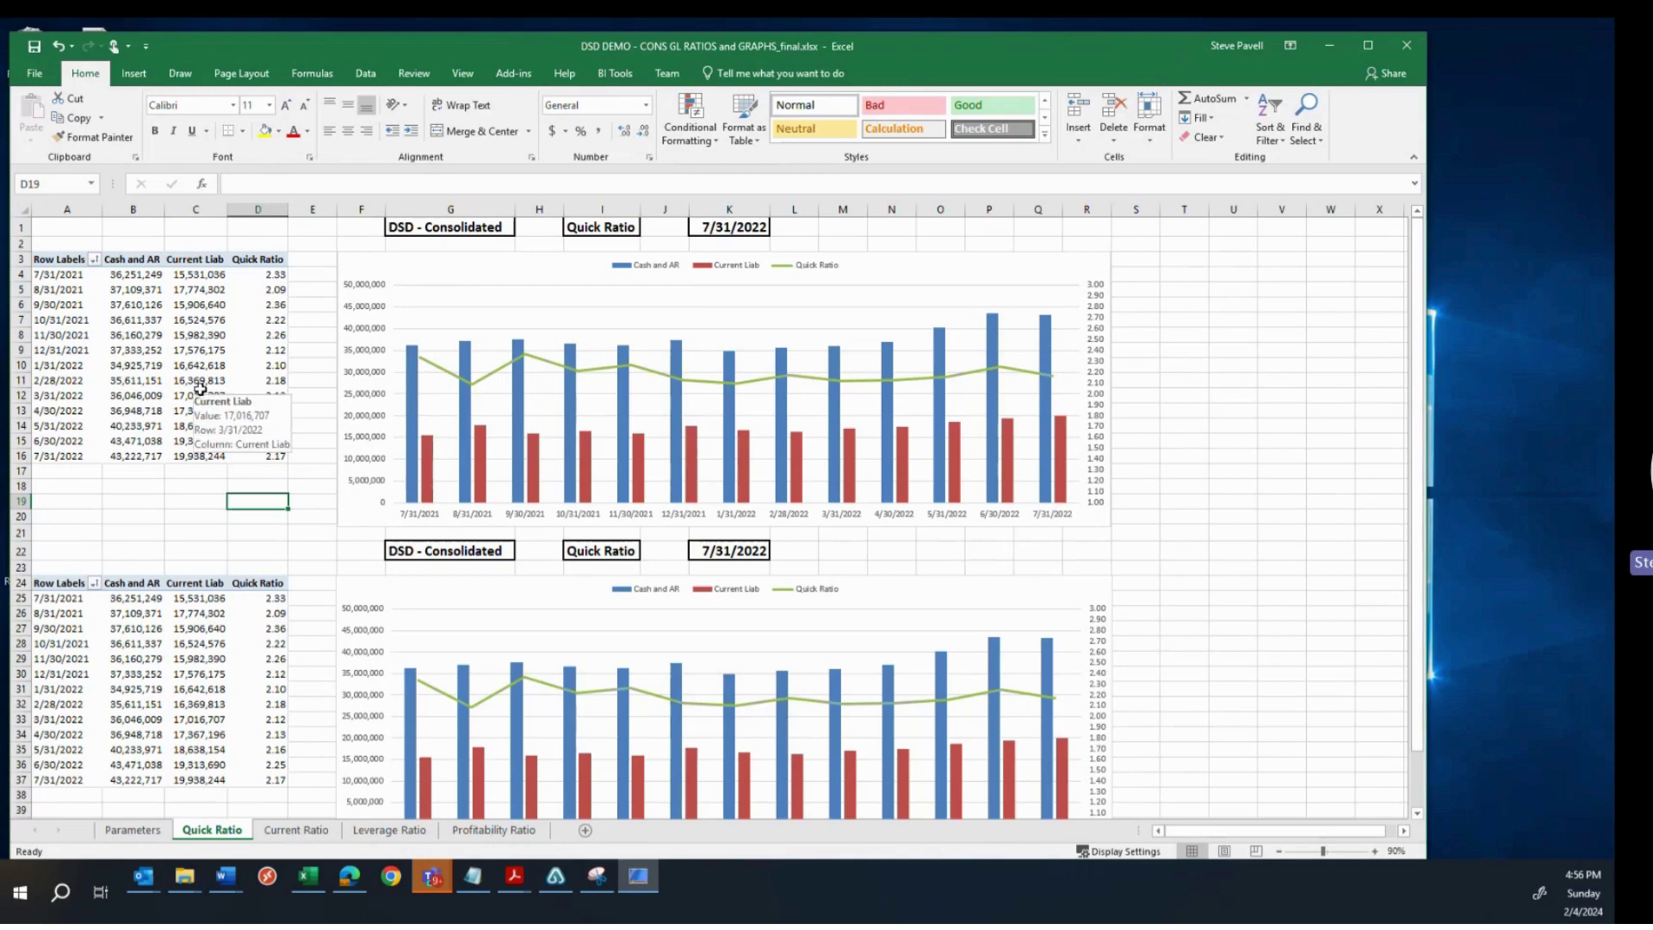
pyautogui.moveTo(201, 458)
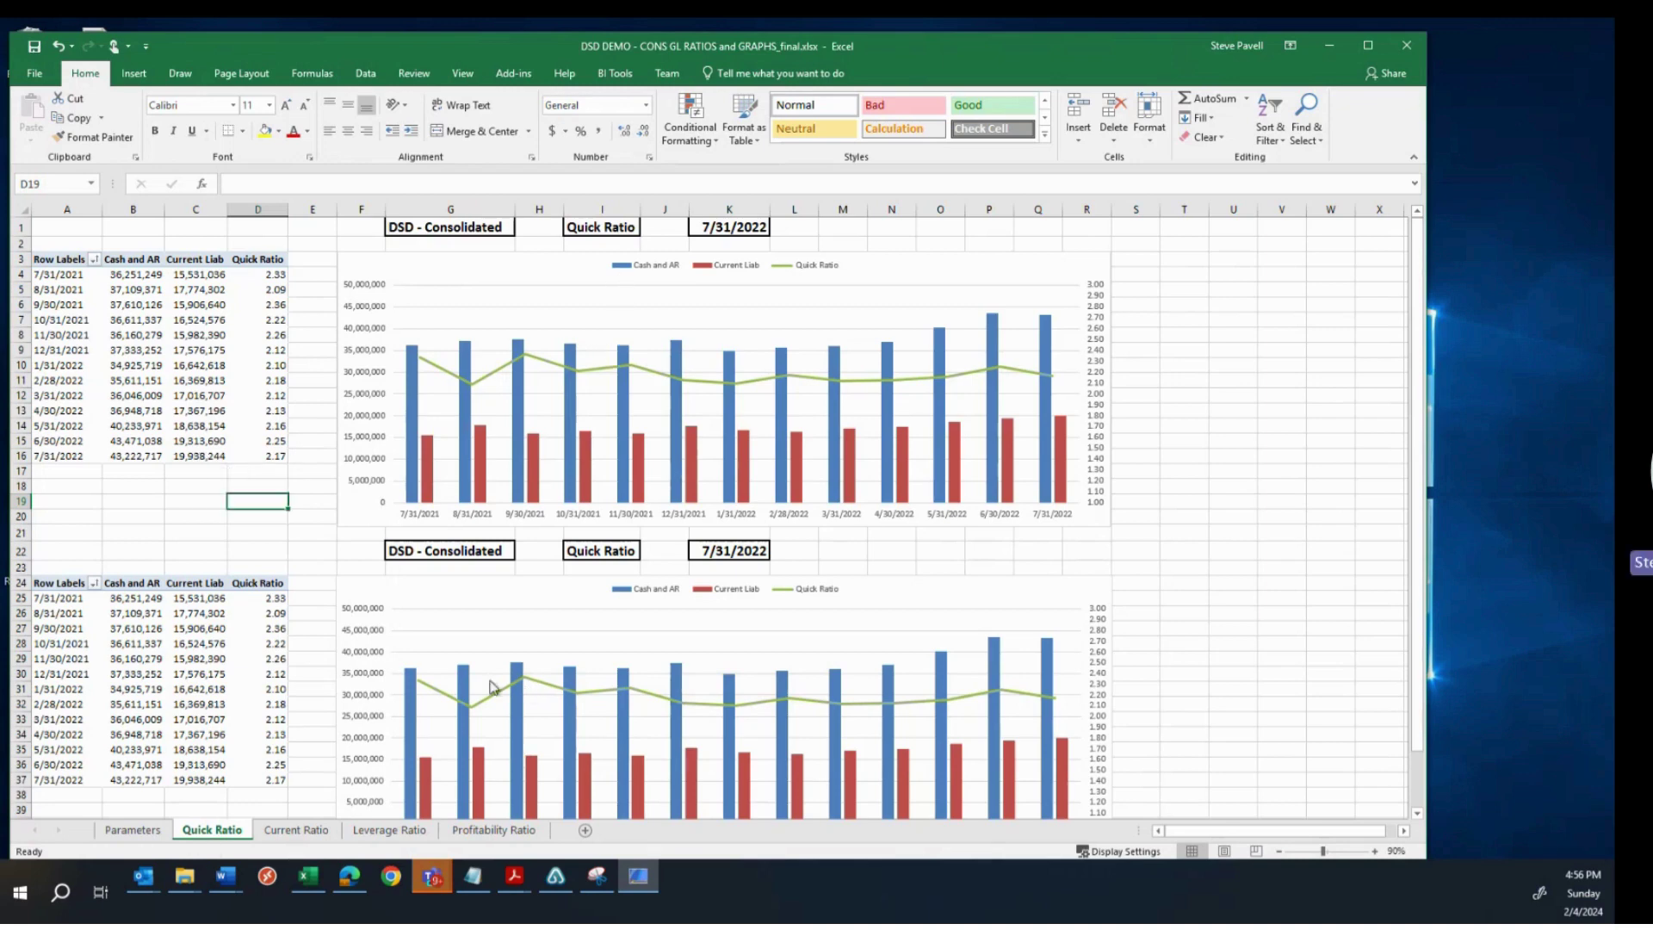
pyautogui.moveTo(659, 674)
pyautogui.click(159, 833)
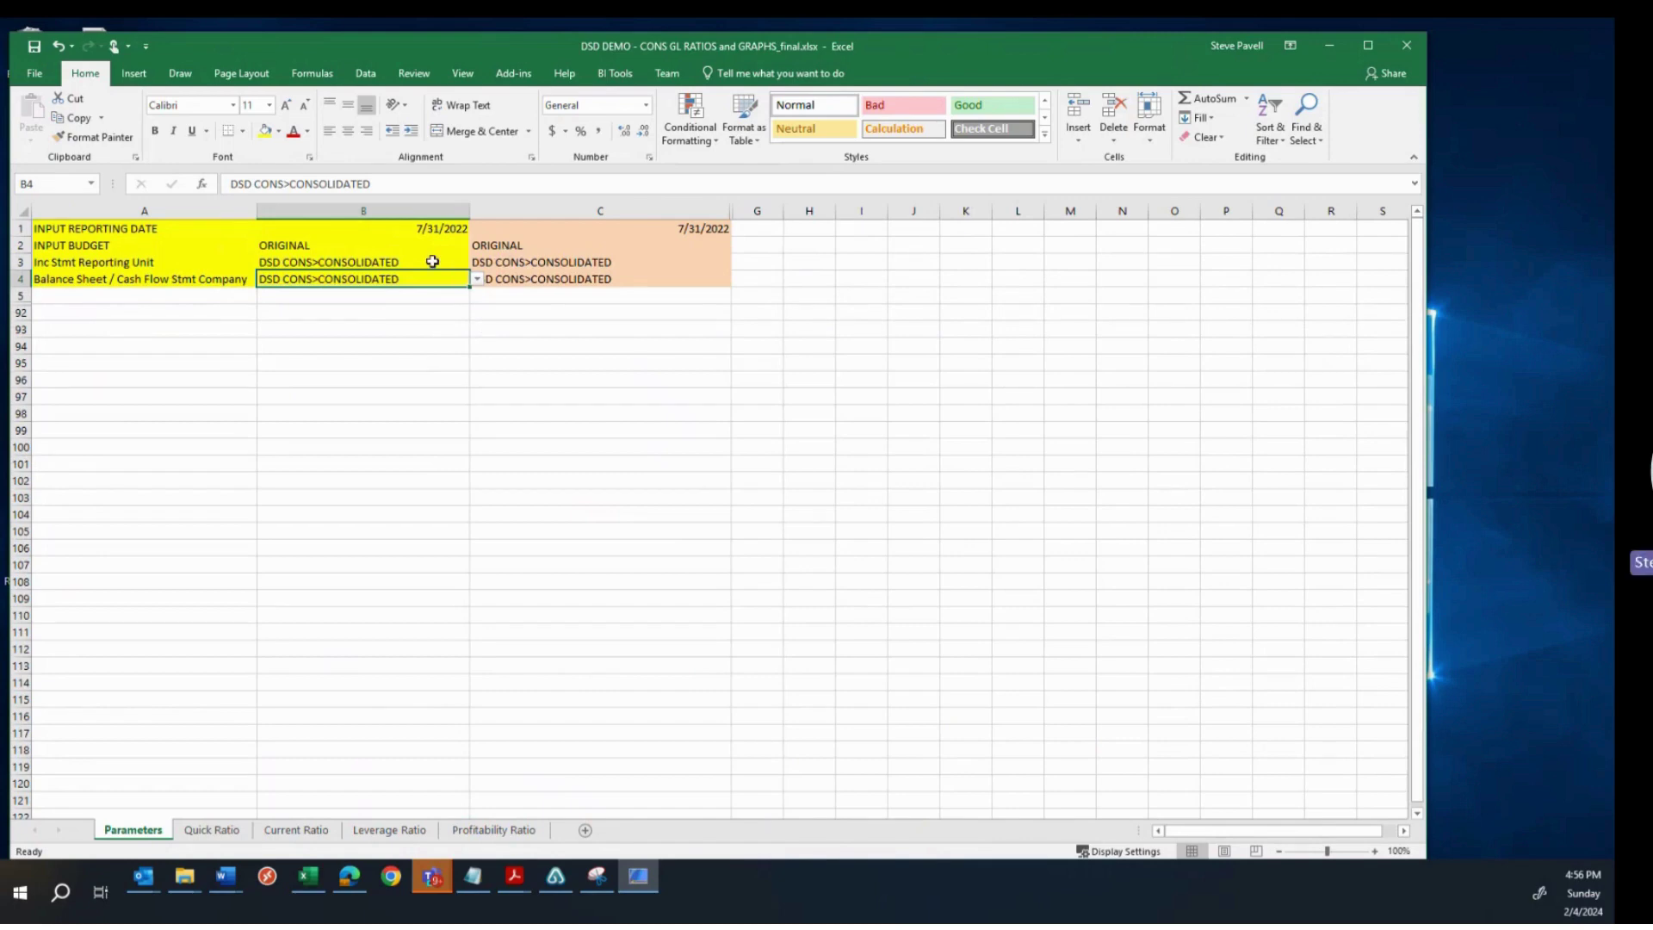
pyautogui.click(239, 829)
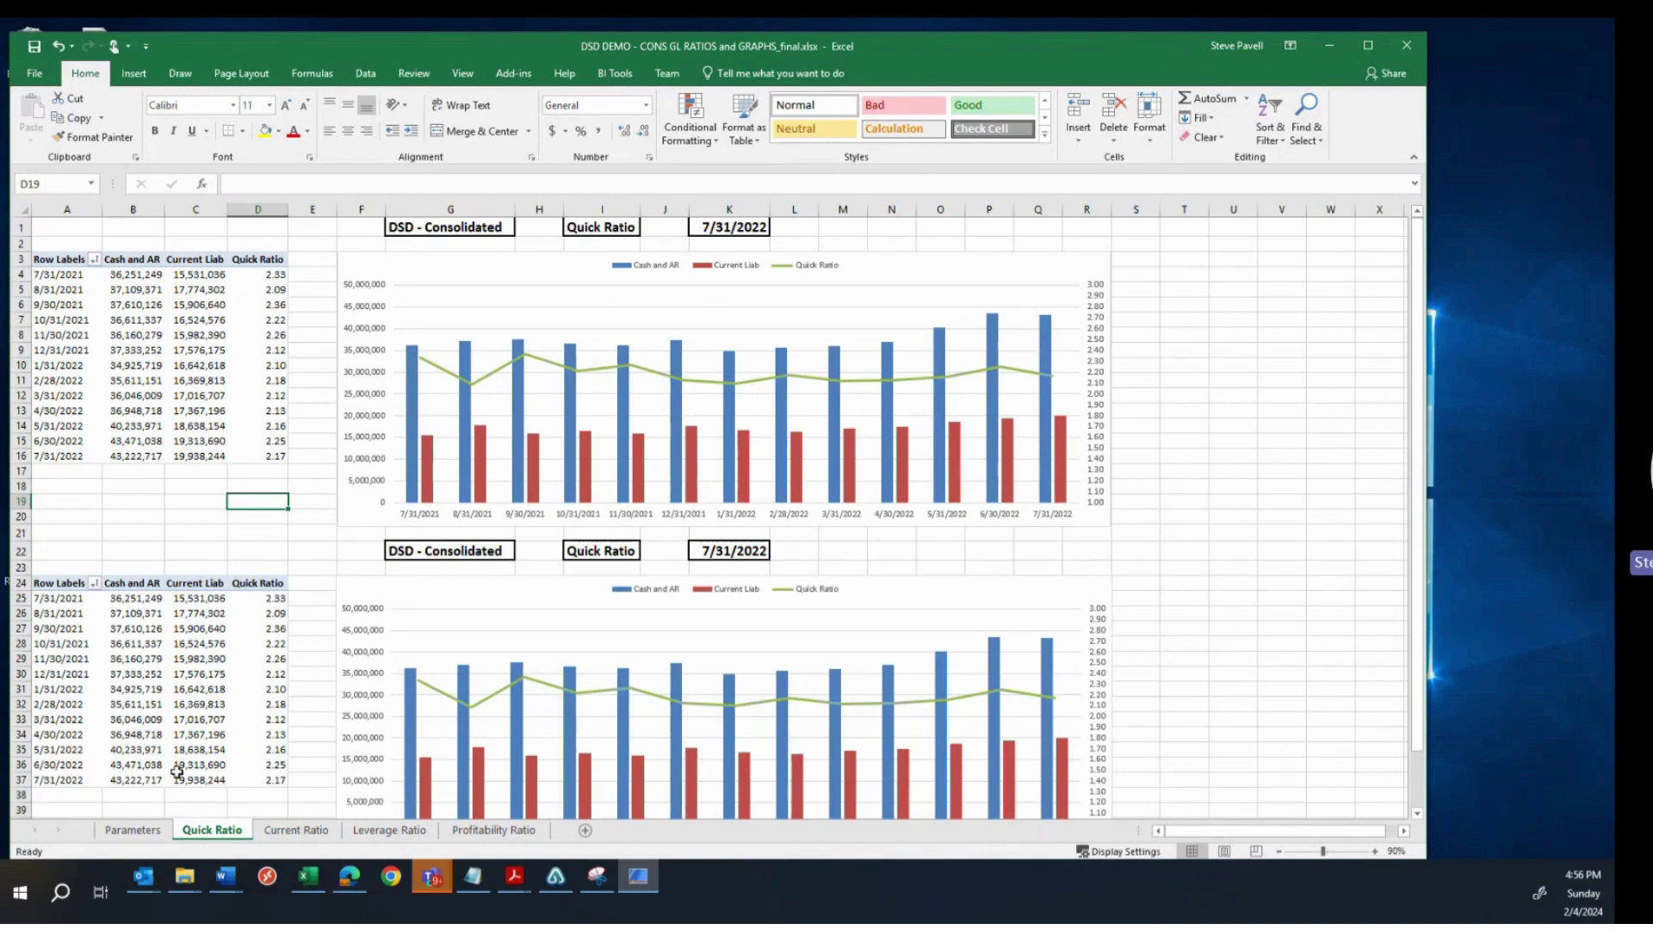
# Step: On Parameters, change the C1 comparison date to 7/31/2021
pyautogui.click(138, 831)
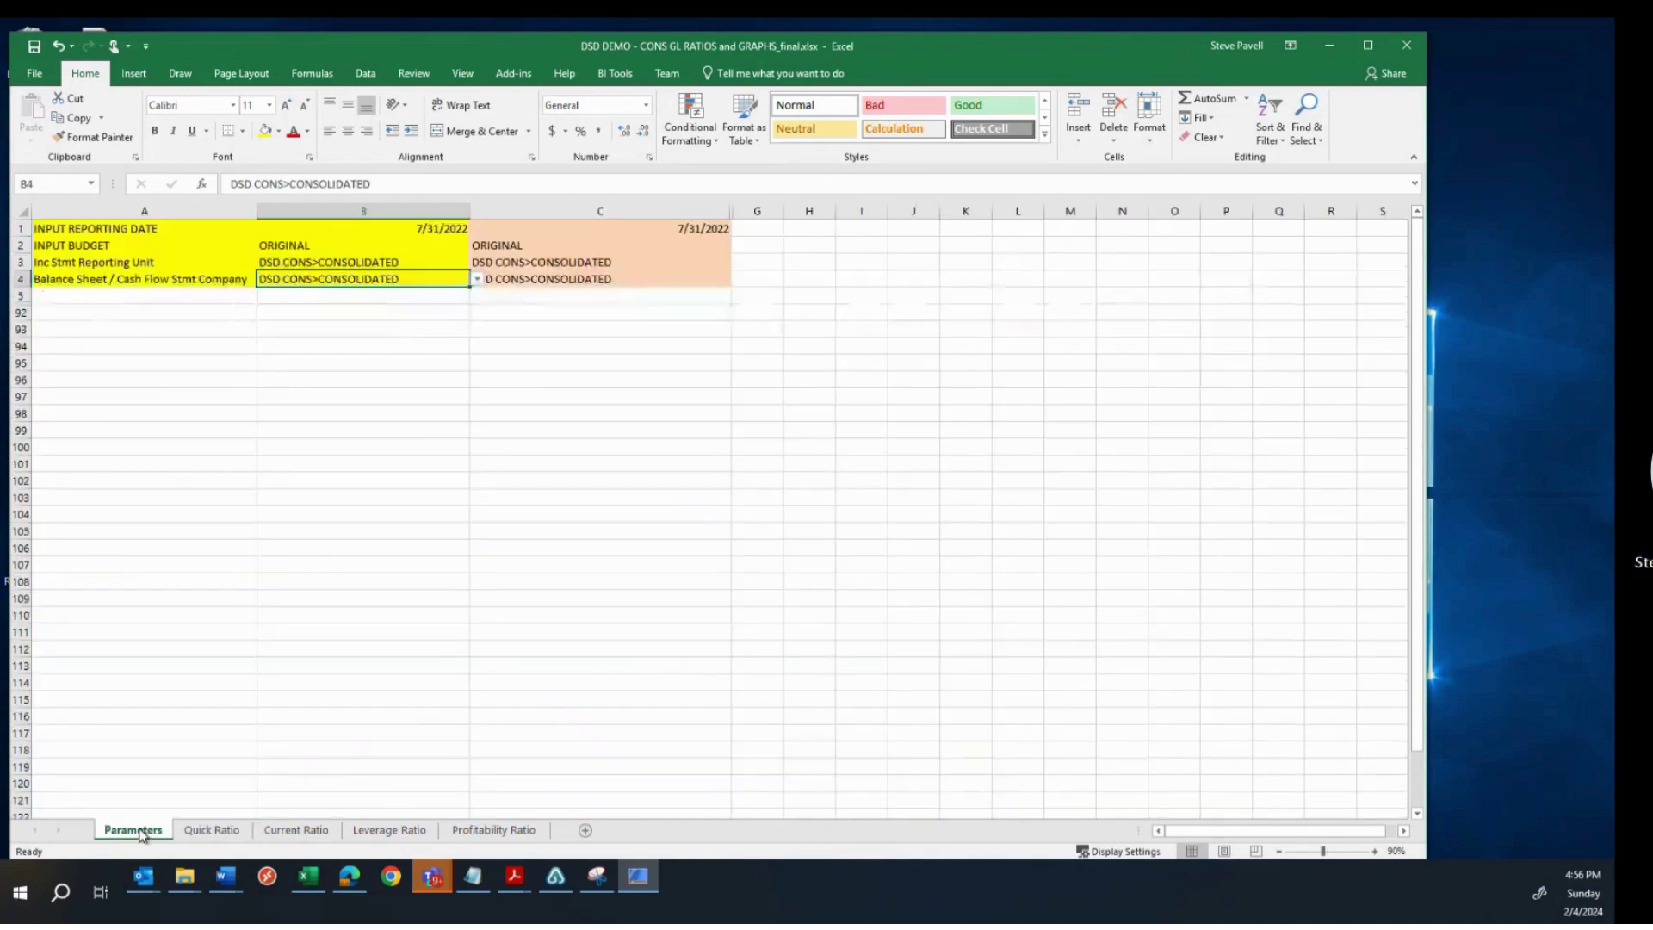
pyautogui.click(670, 226)
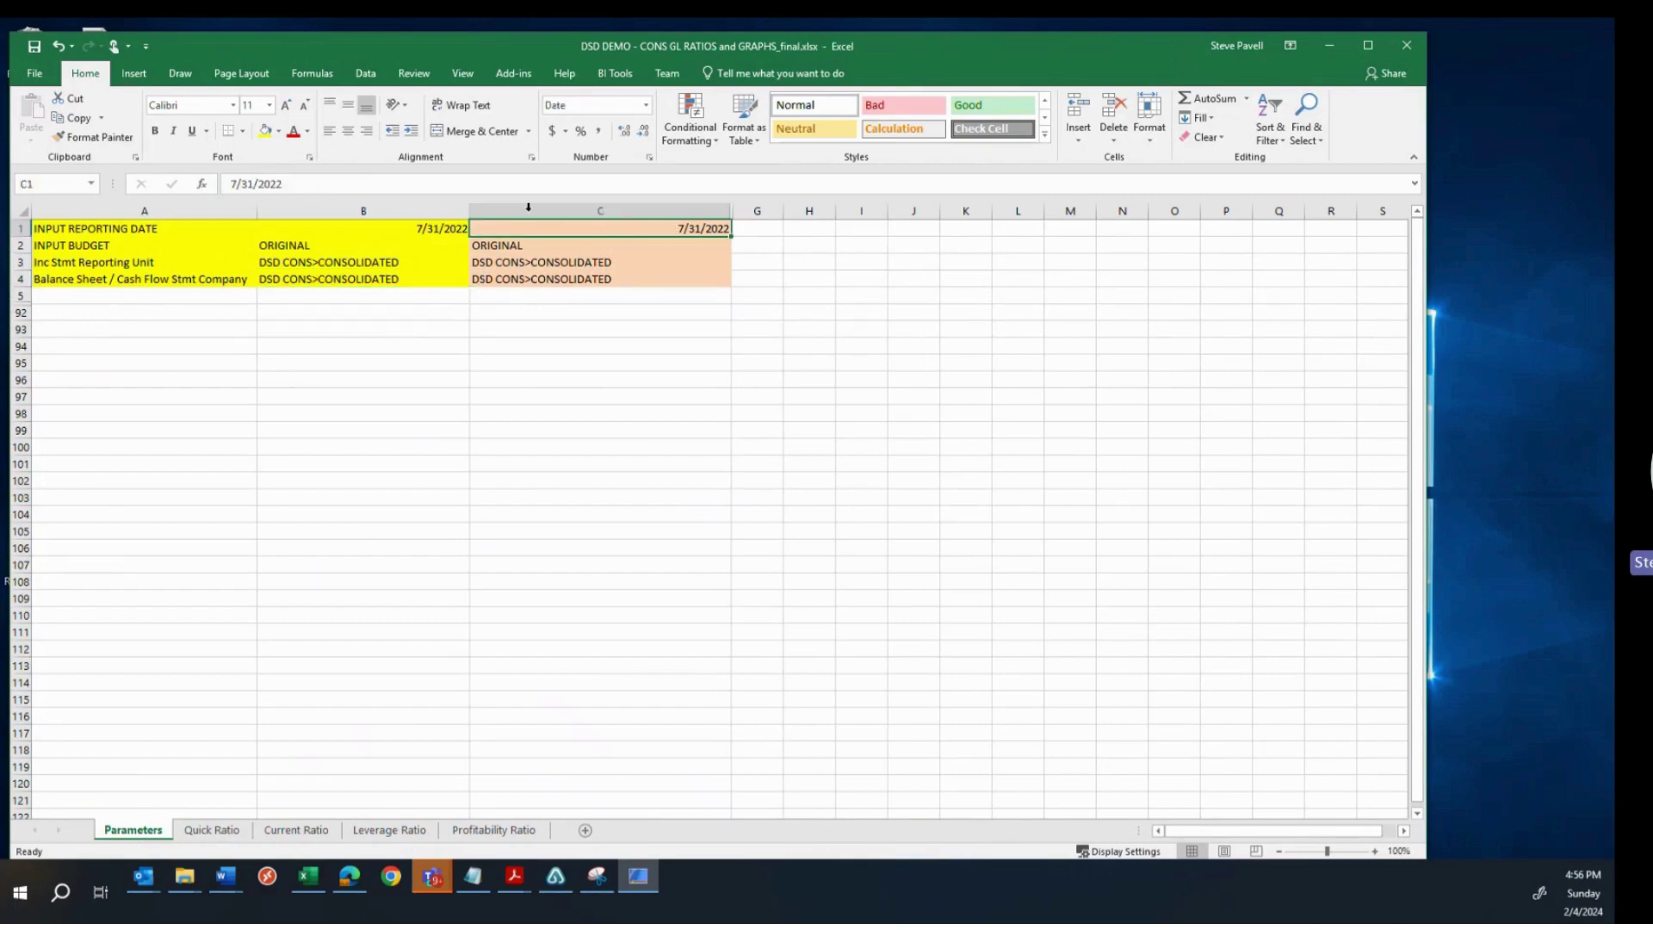
pyautogui.click(315, 184)
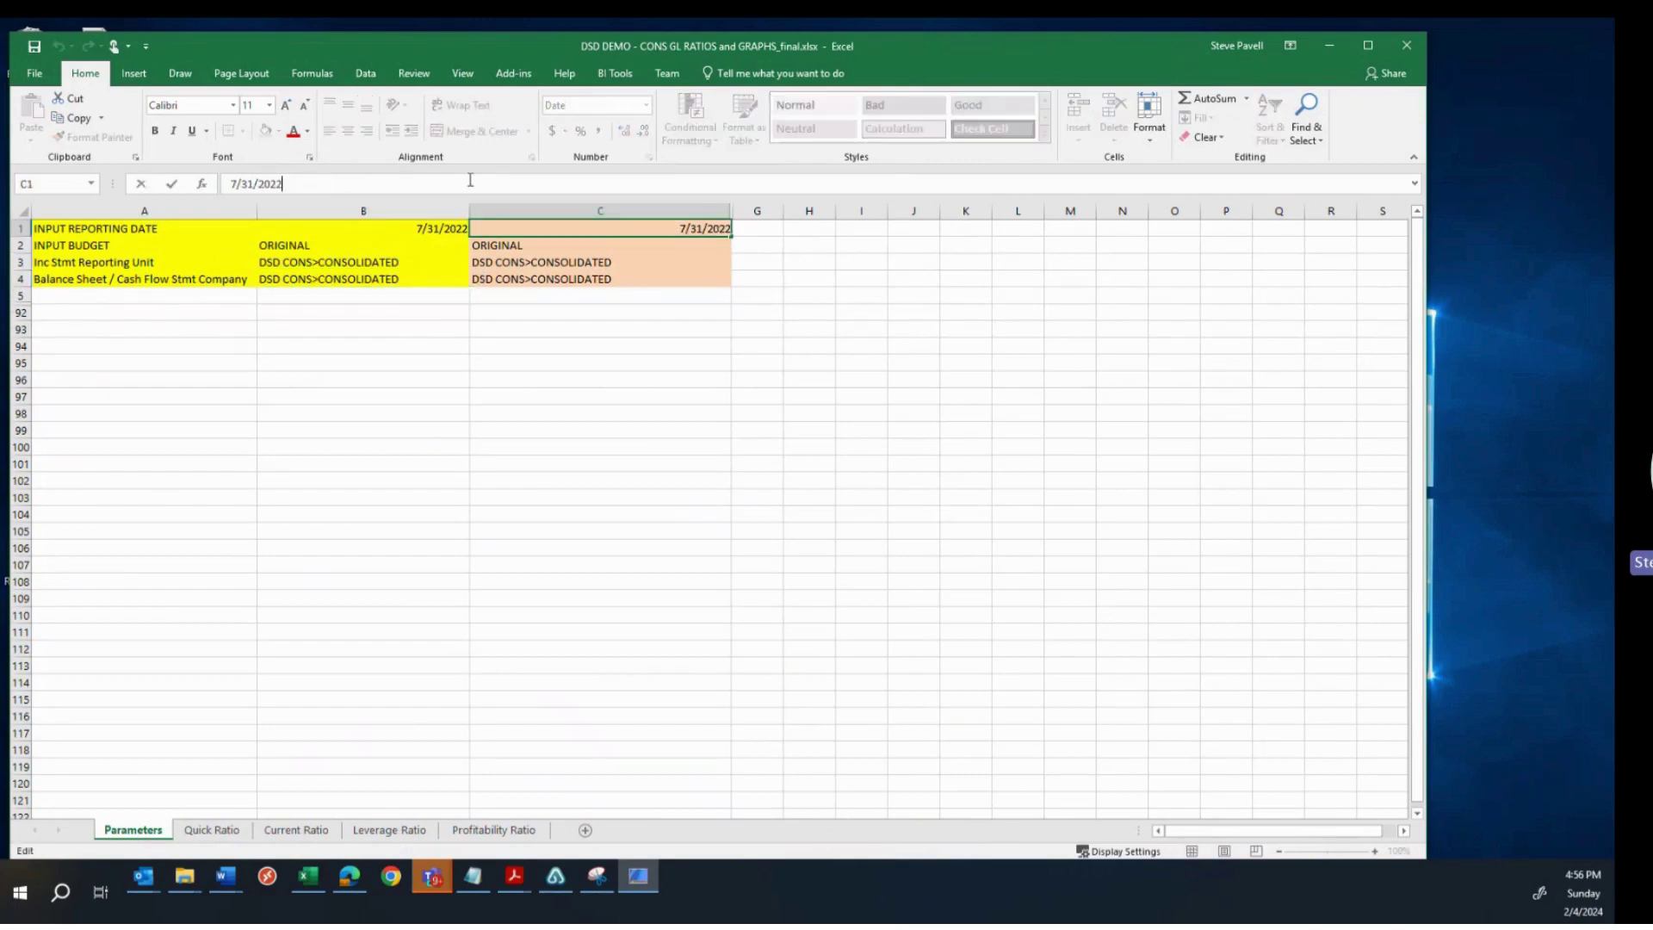
pyautogui.press('BackSpace')
pyautogui.write('1')
pyautogui.press('Return')
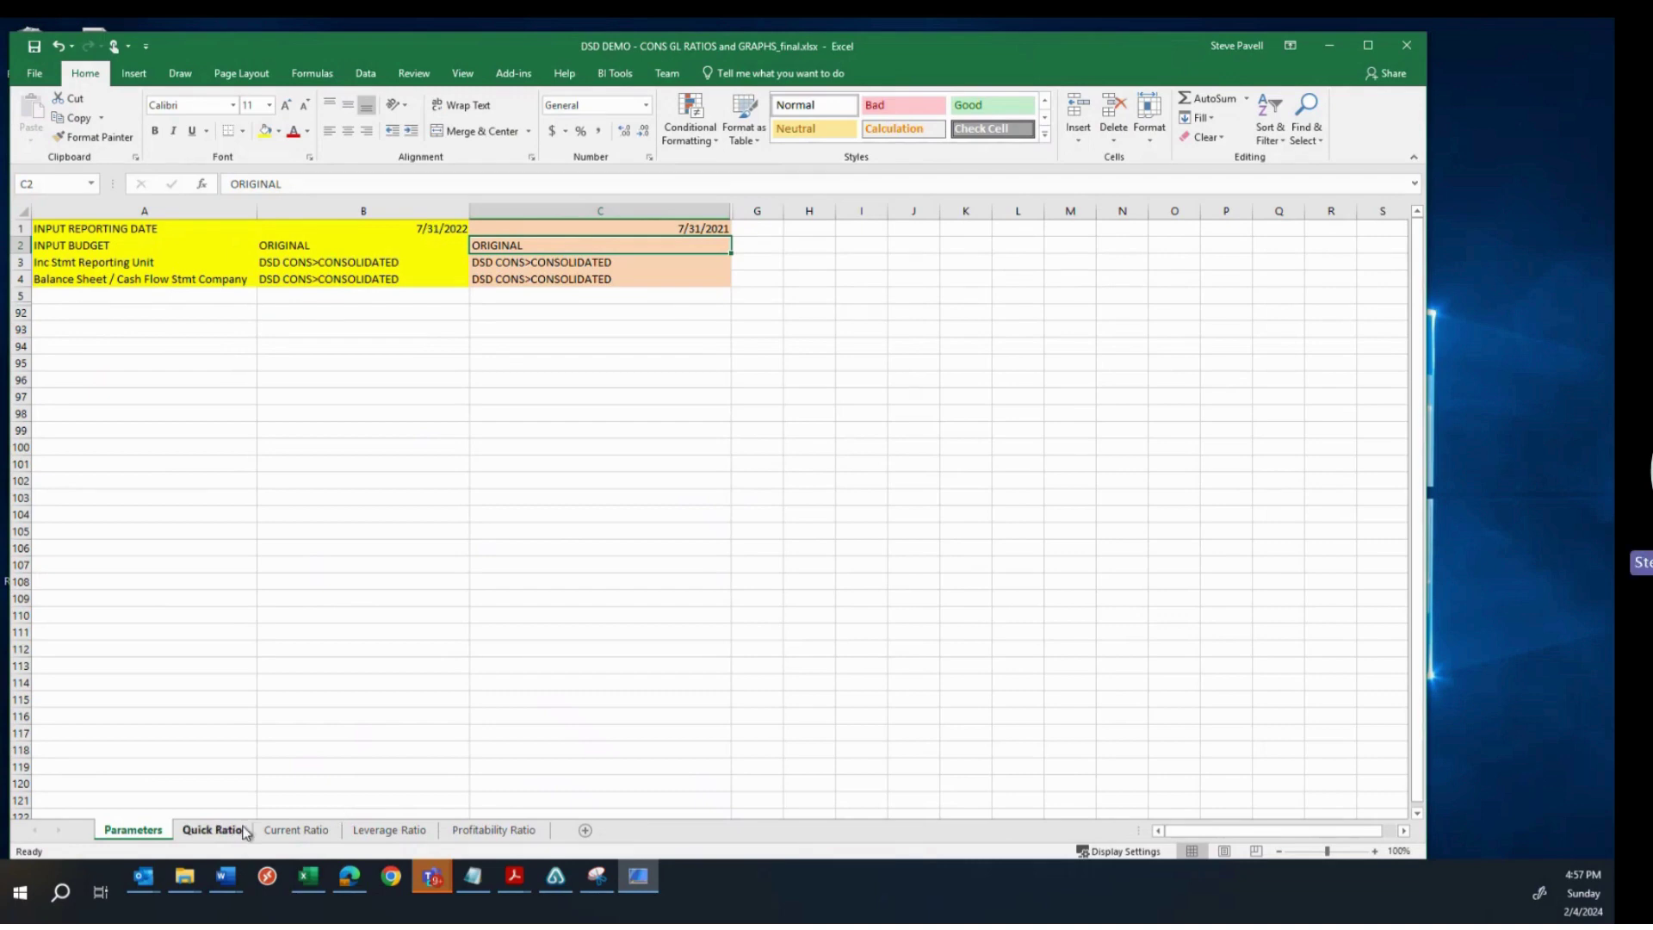
# Step: Refresh All pivot tables on the Quick Ratio sheet and maximize the window
pyautogui.click(212, 830)
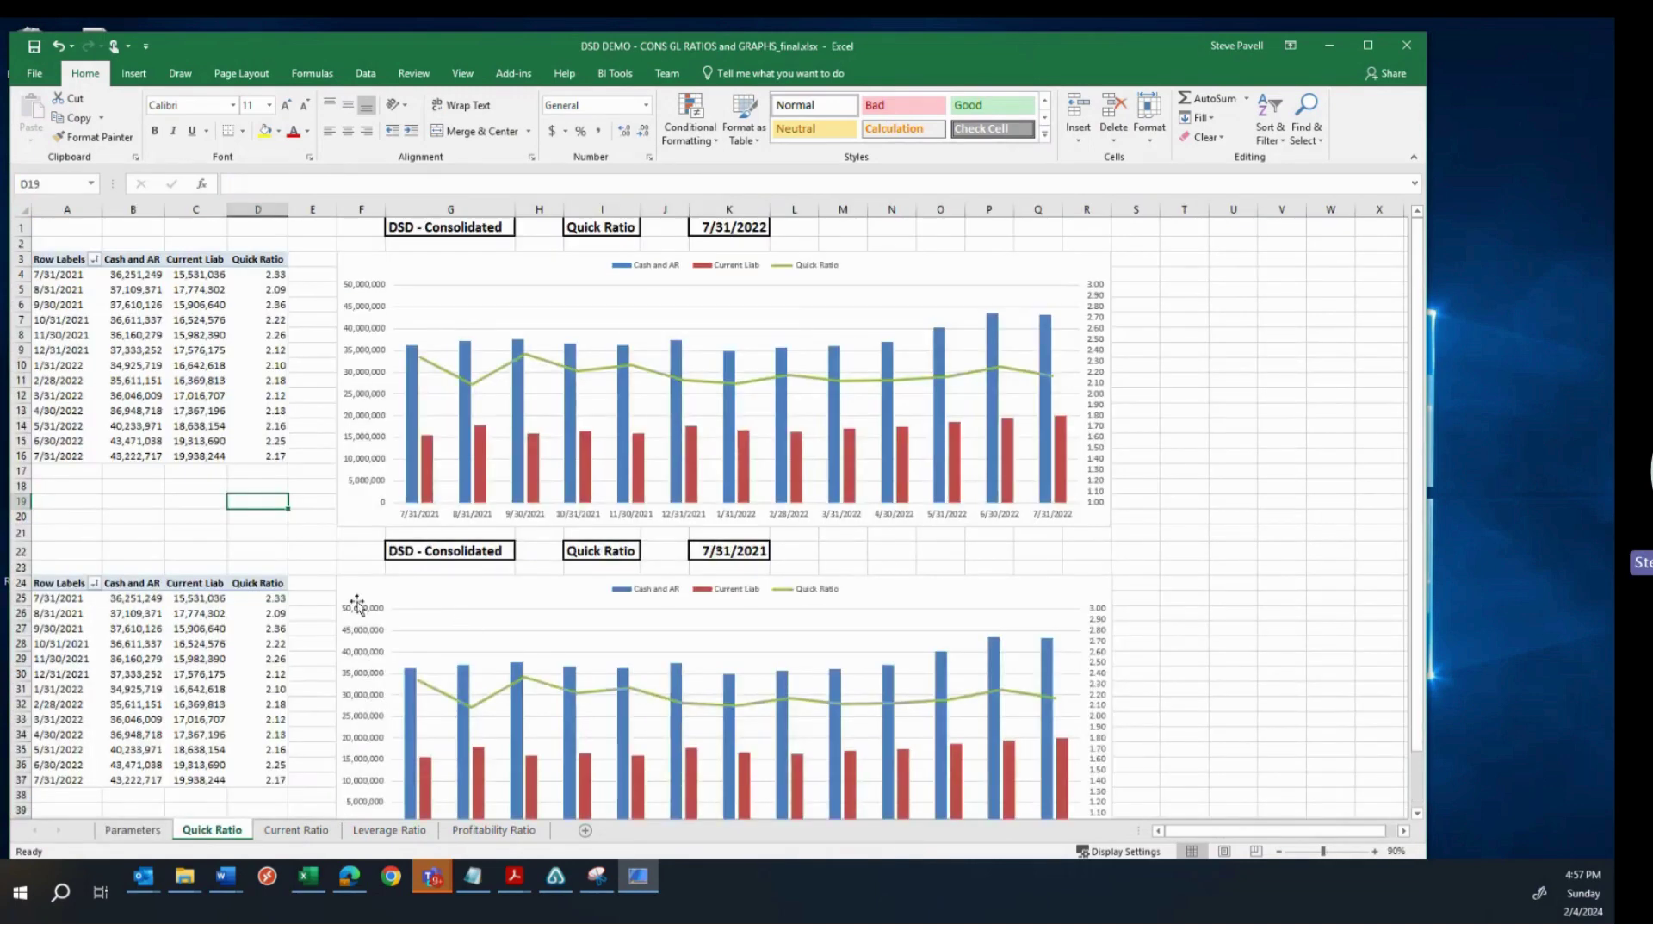
pyautogui.click(271, 598)
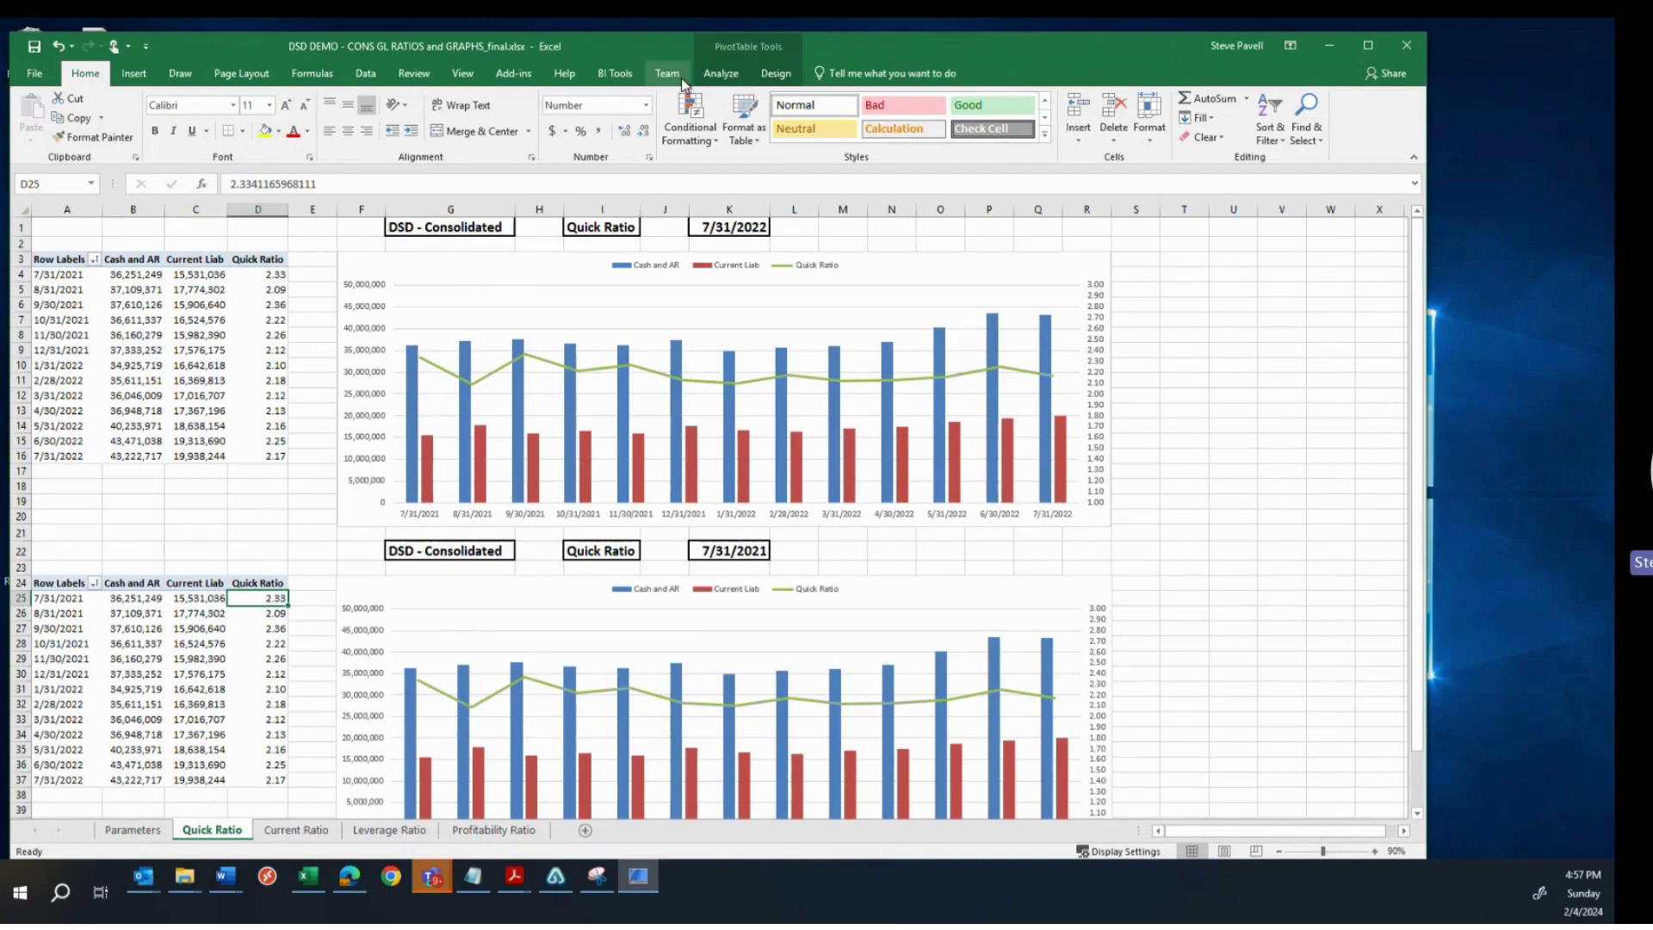
pyautogui.click(719, 73)
pyautogui.click(618, 142)
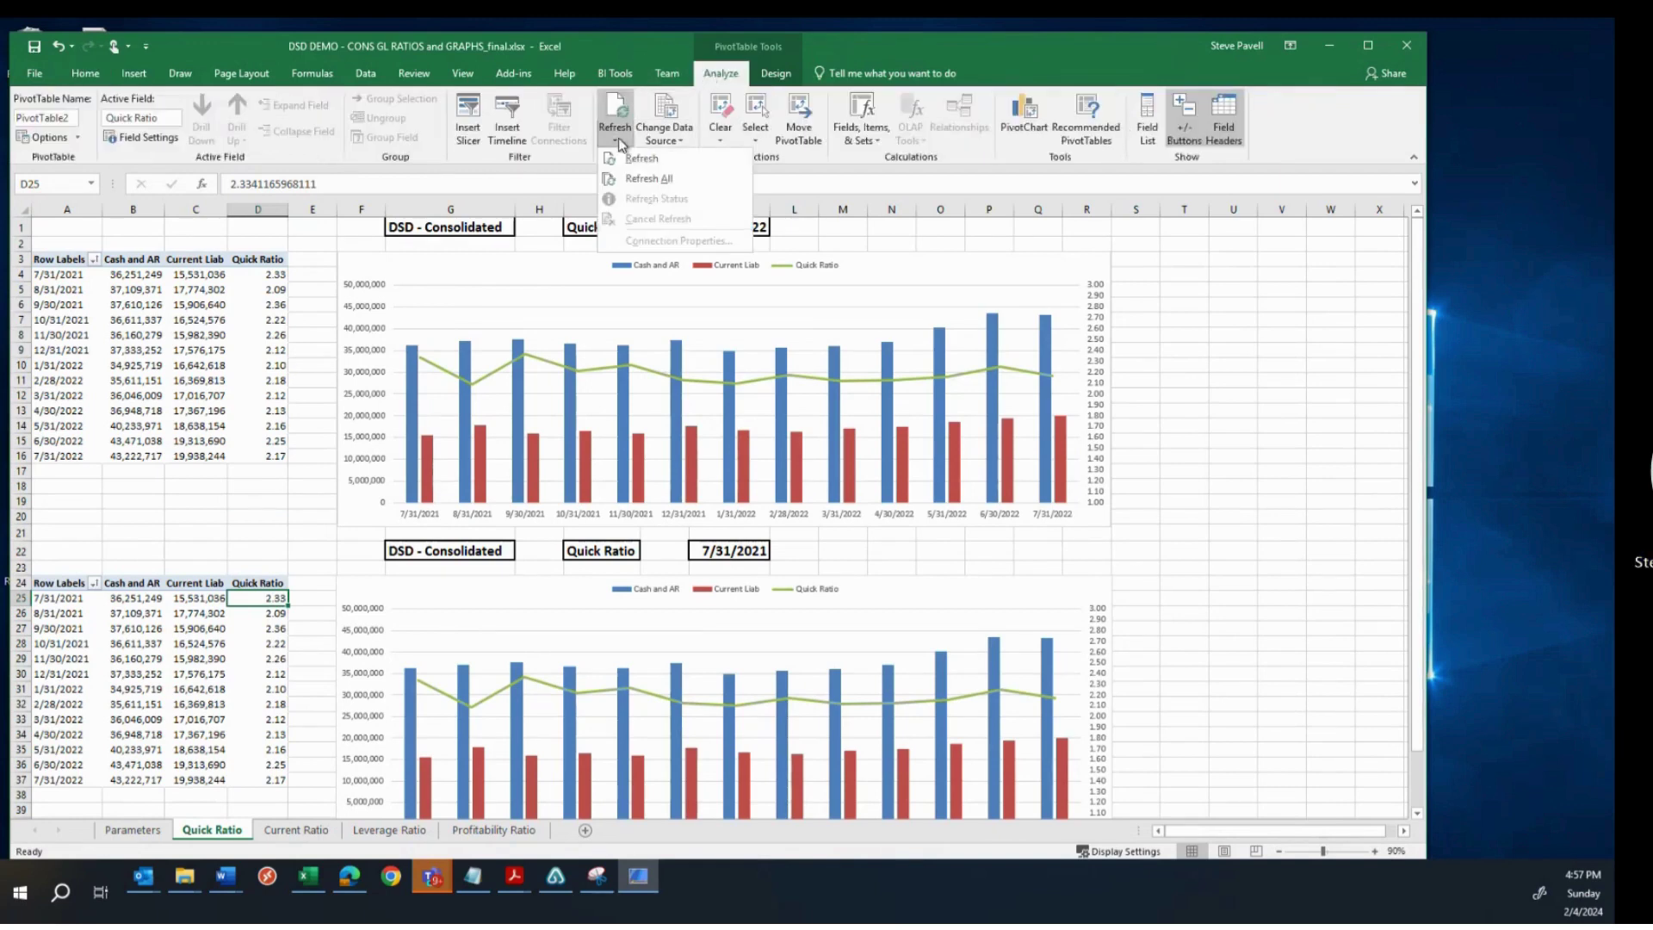
pyautogui.click(625, 177)
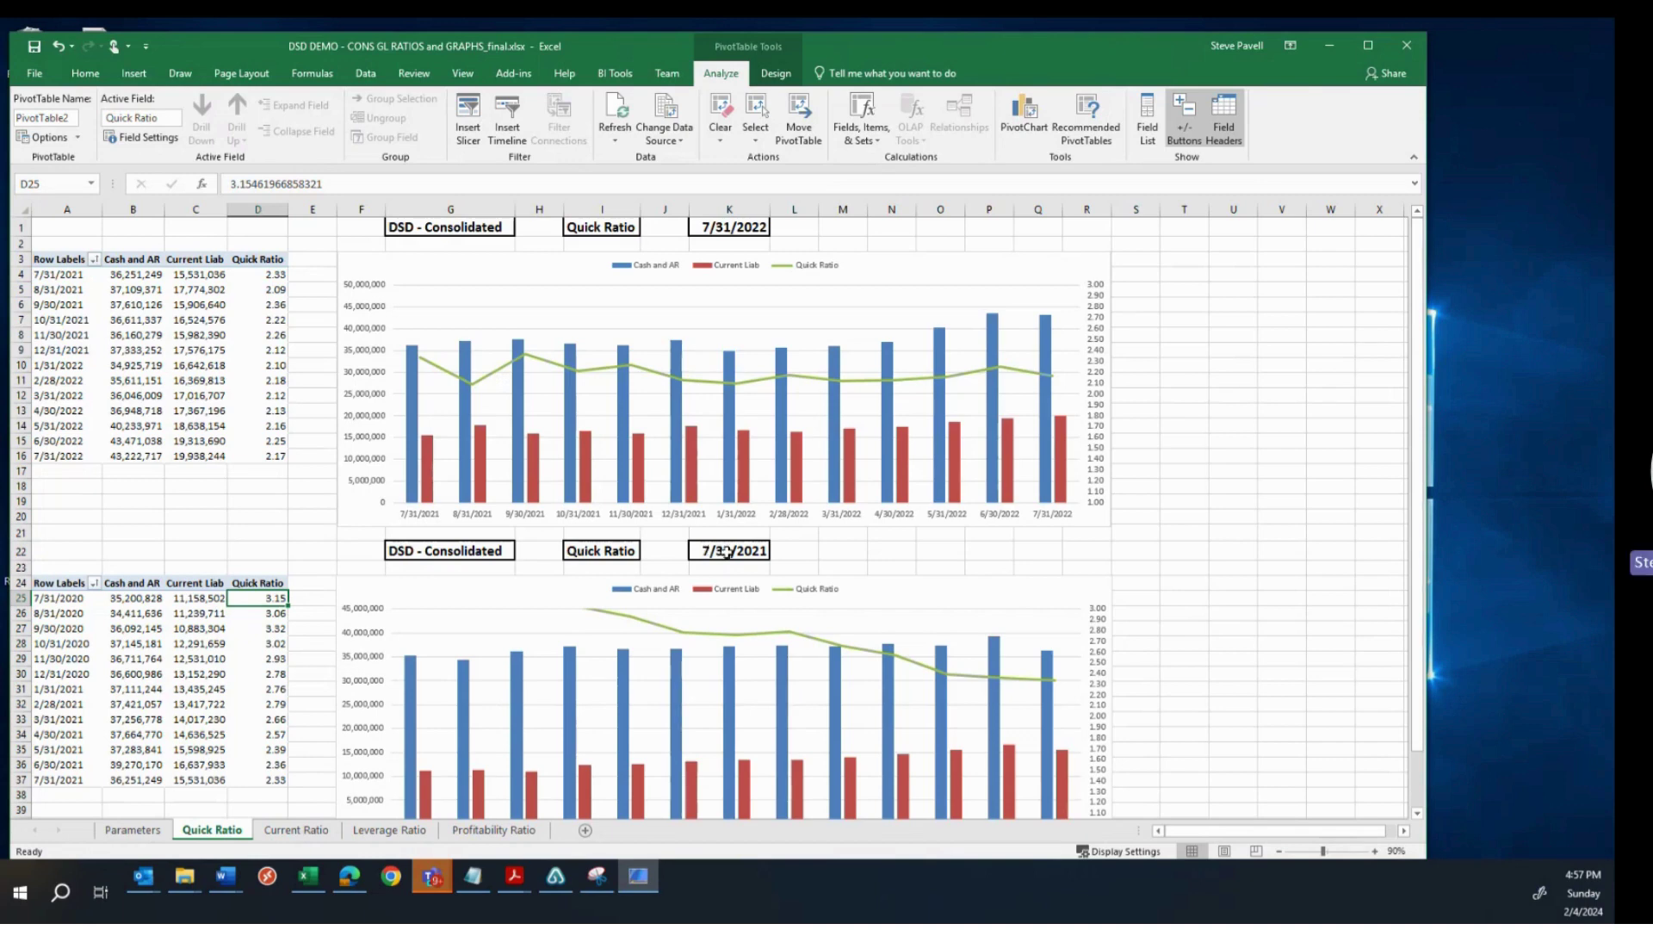
pyautogui.click(1368, 47)
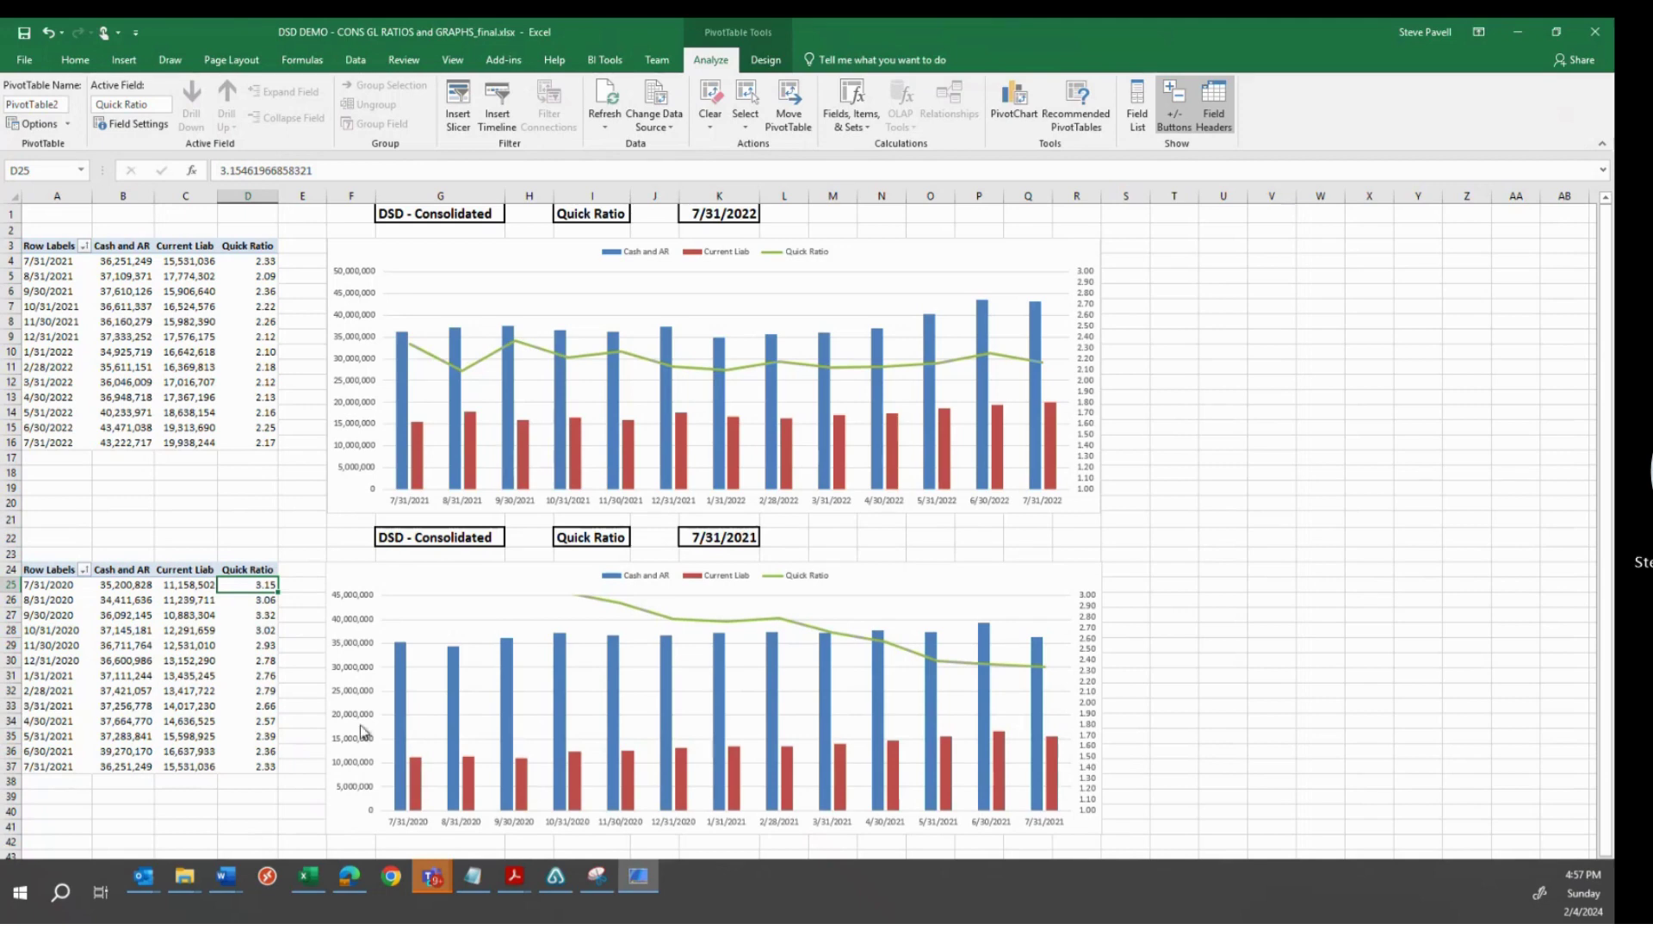
# Step: Restore the window and view the Current, Leverage and Profitability Ratio sheets, ending on Parameters
pyautogui.click(1555, 31)
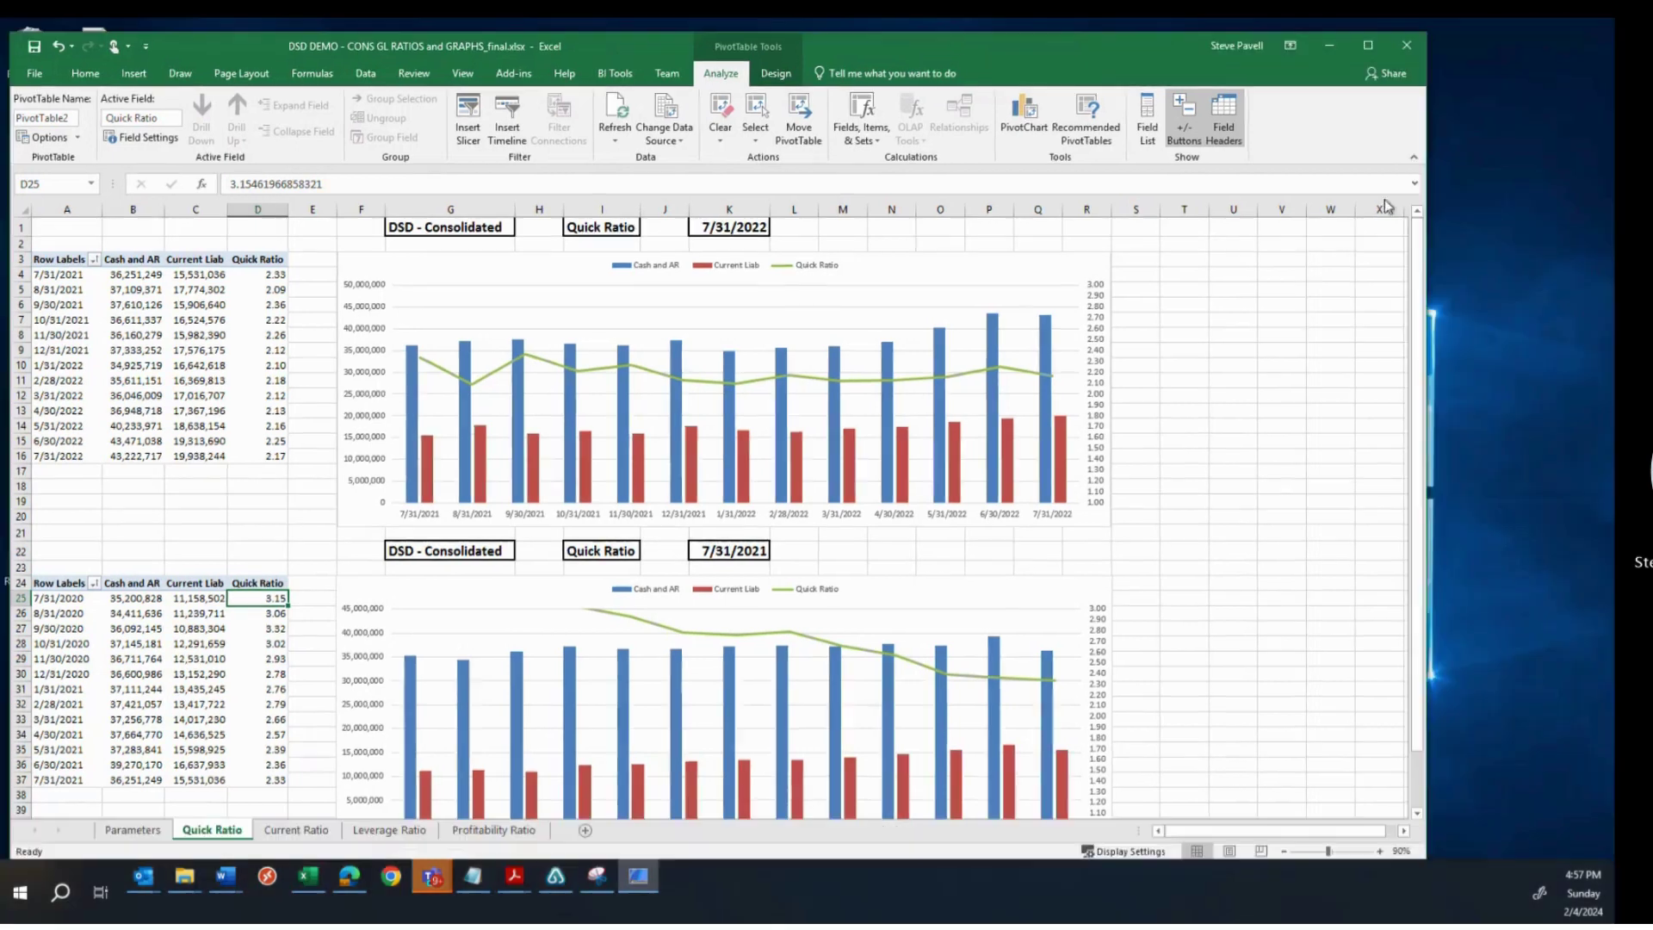
pyautogui.click(301, 831)
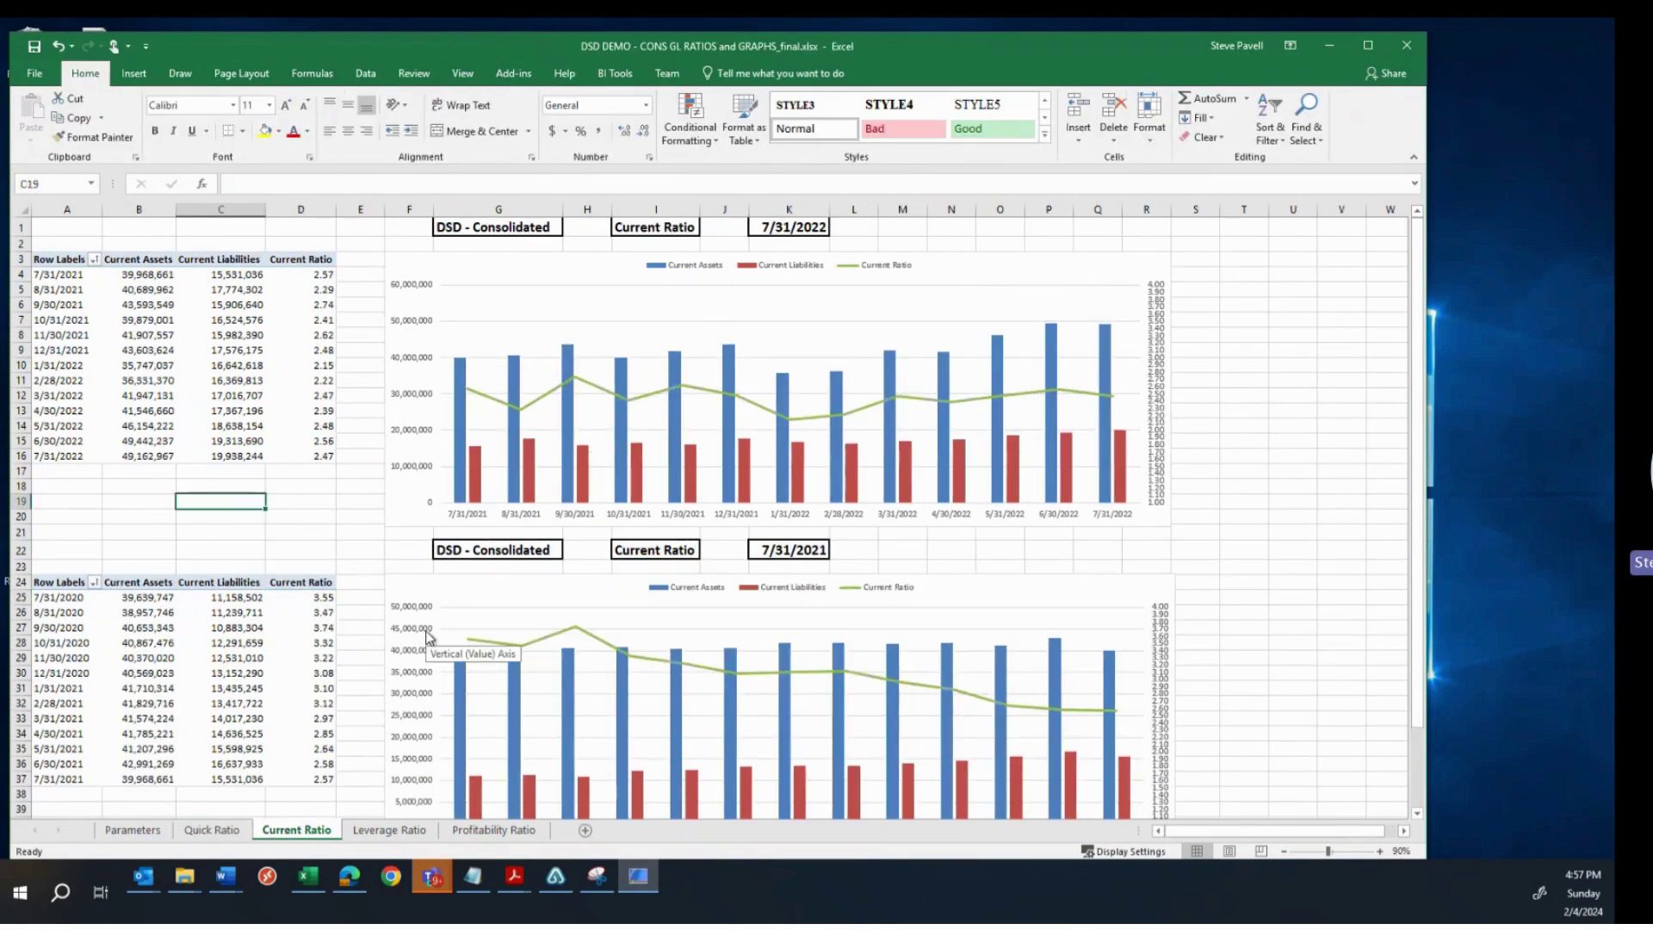
pyautogui.click(161, 833)
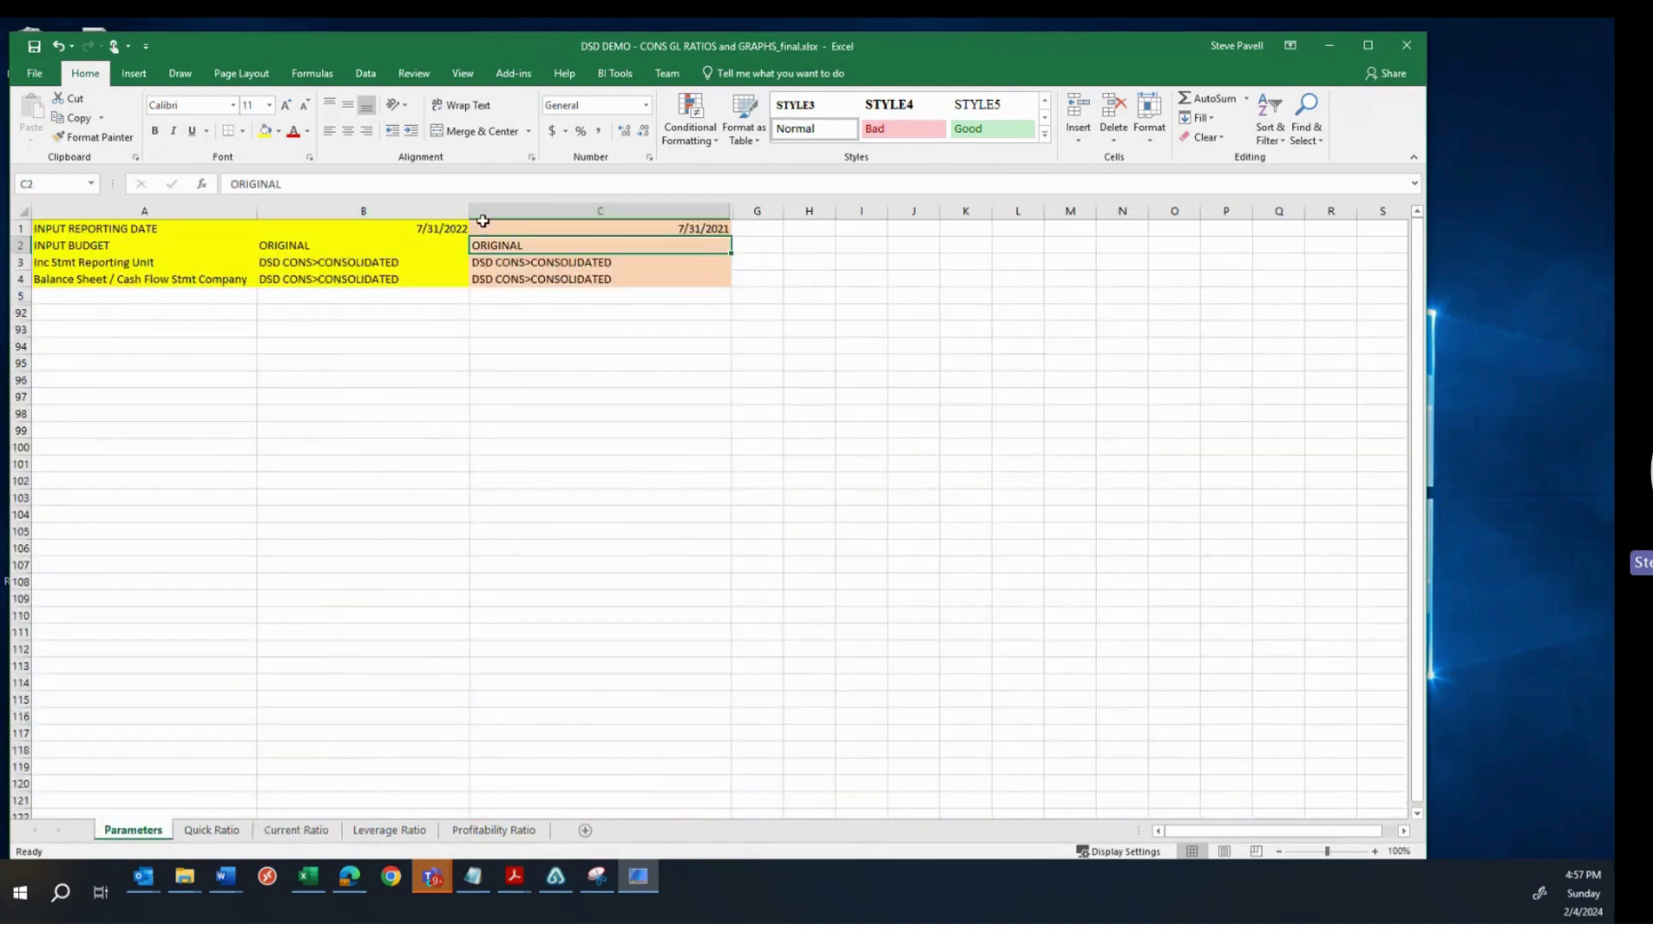
pyautogui.click(326, 832)
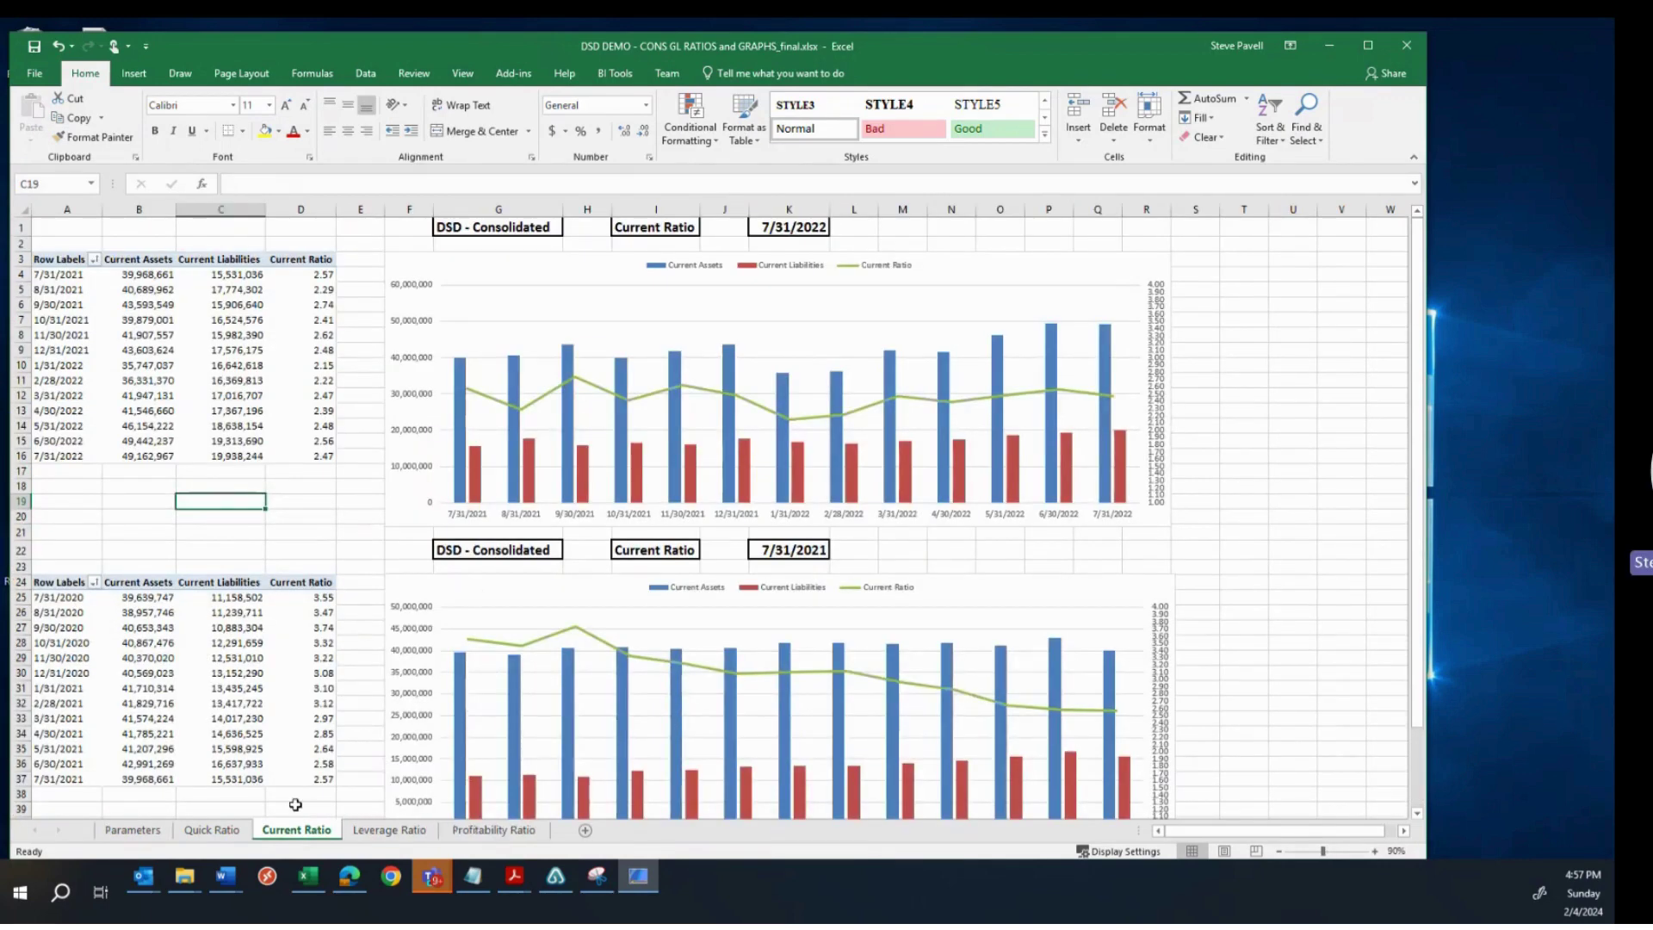
pyautogui.click(398, 836)
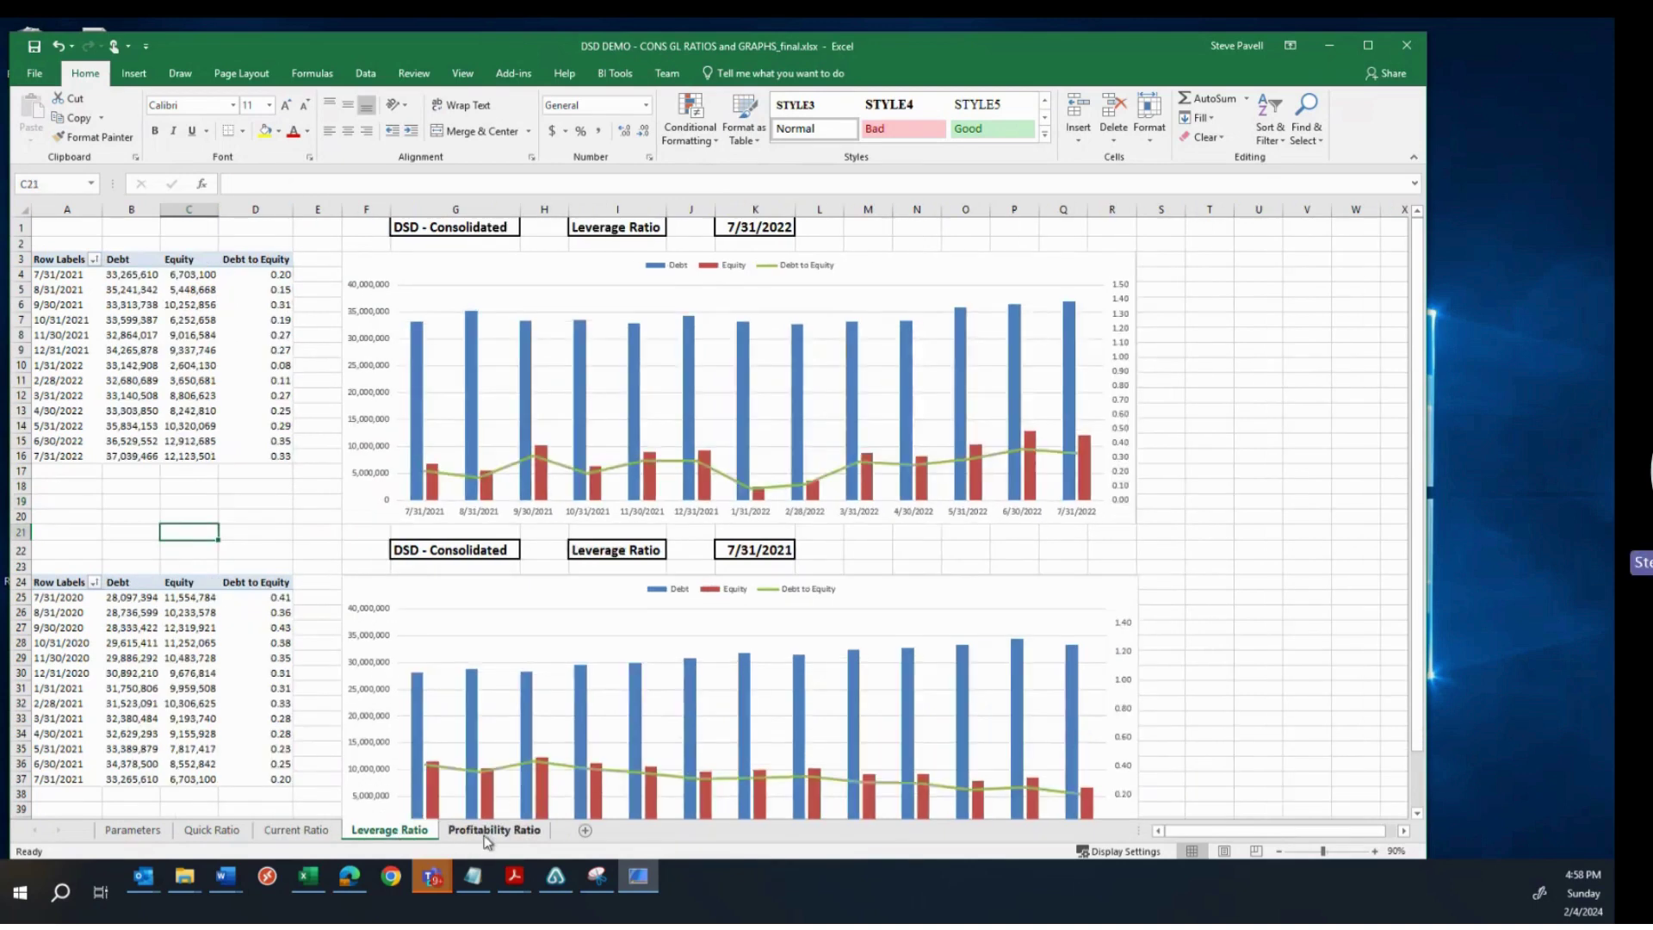
pyautogui.click(526, 828)
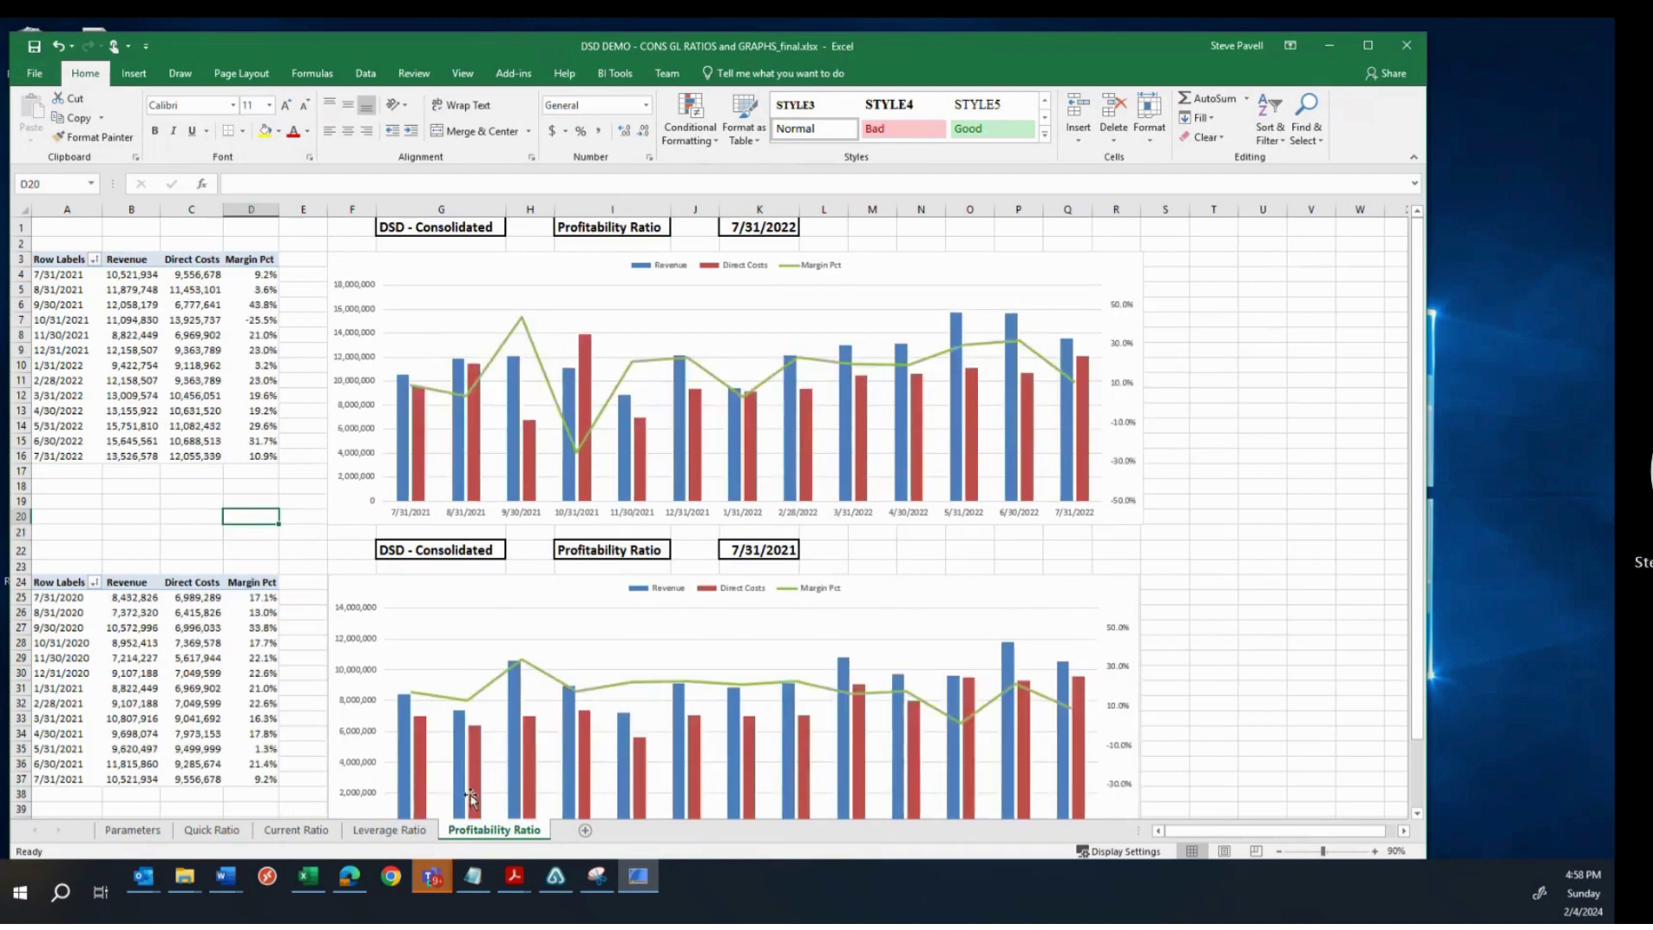
pyautogui.click(143, 828)
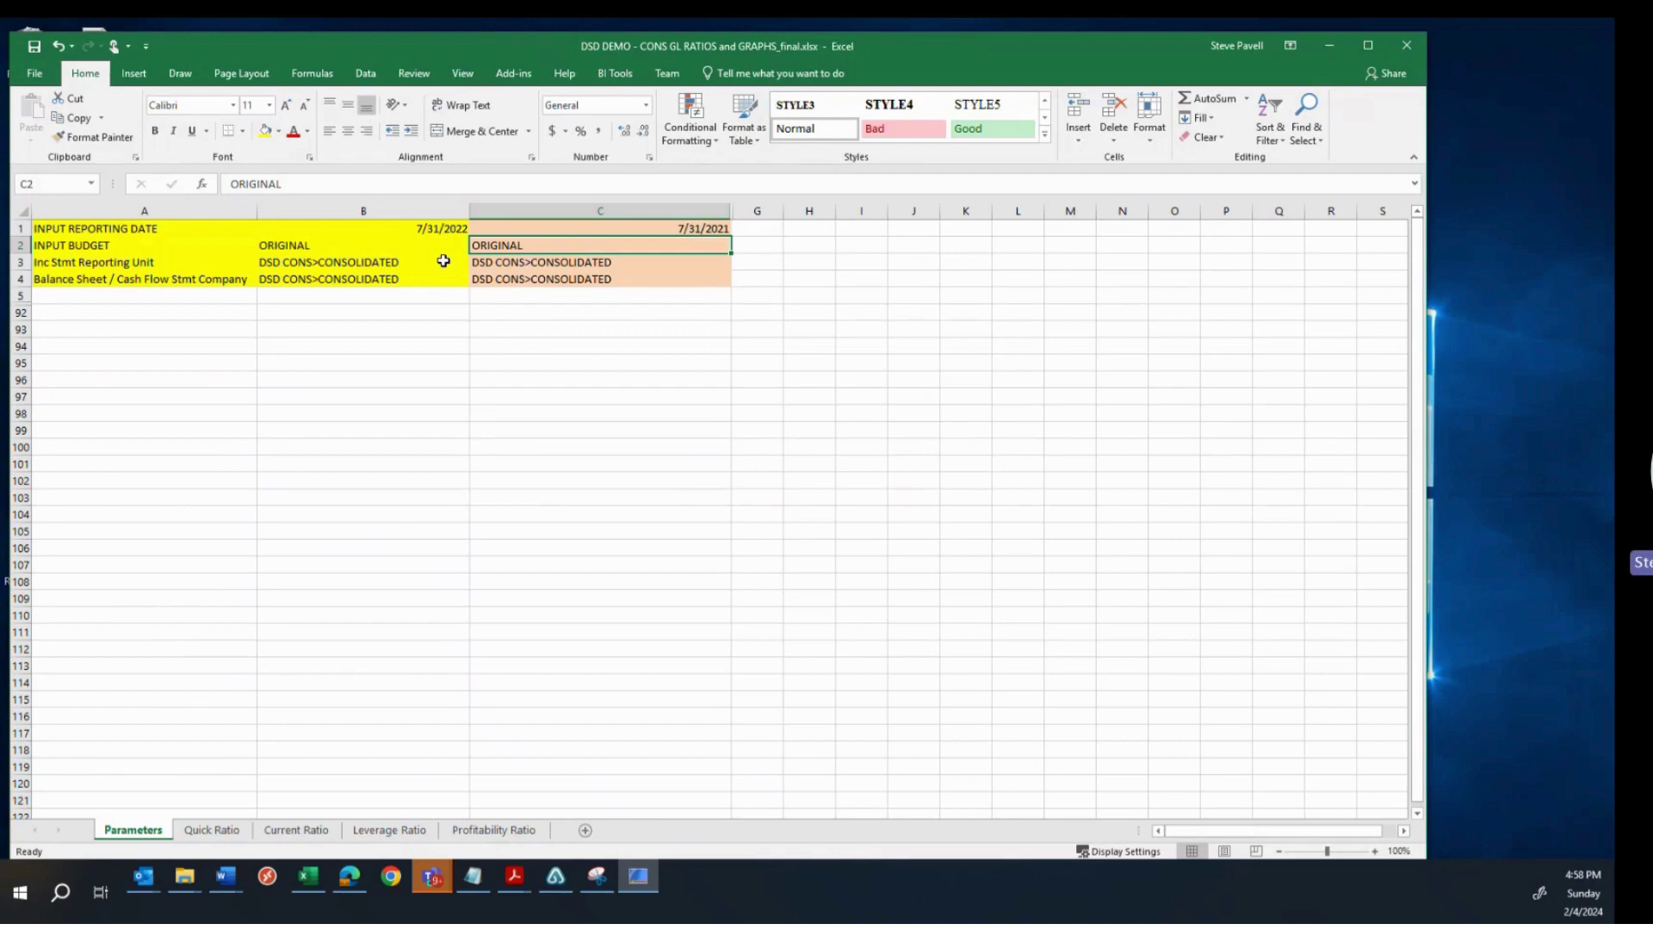
# Step: Set C3's income statement unit to DSD CONS>CONSOLIDATED>DSD-TO1, leaving C4 unchanged
pyautogui.click(443, 260)
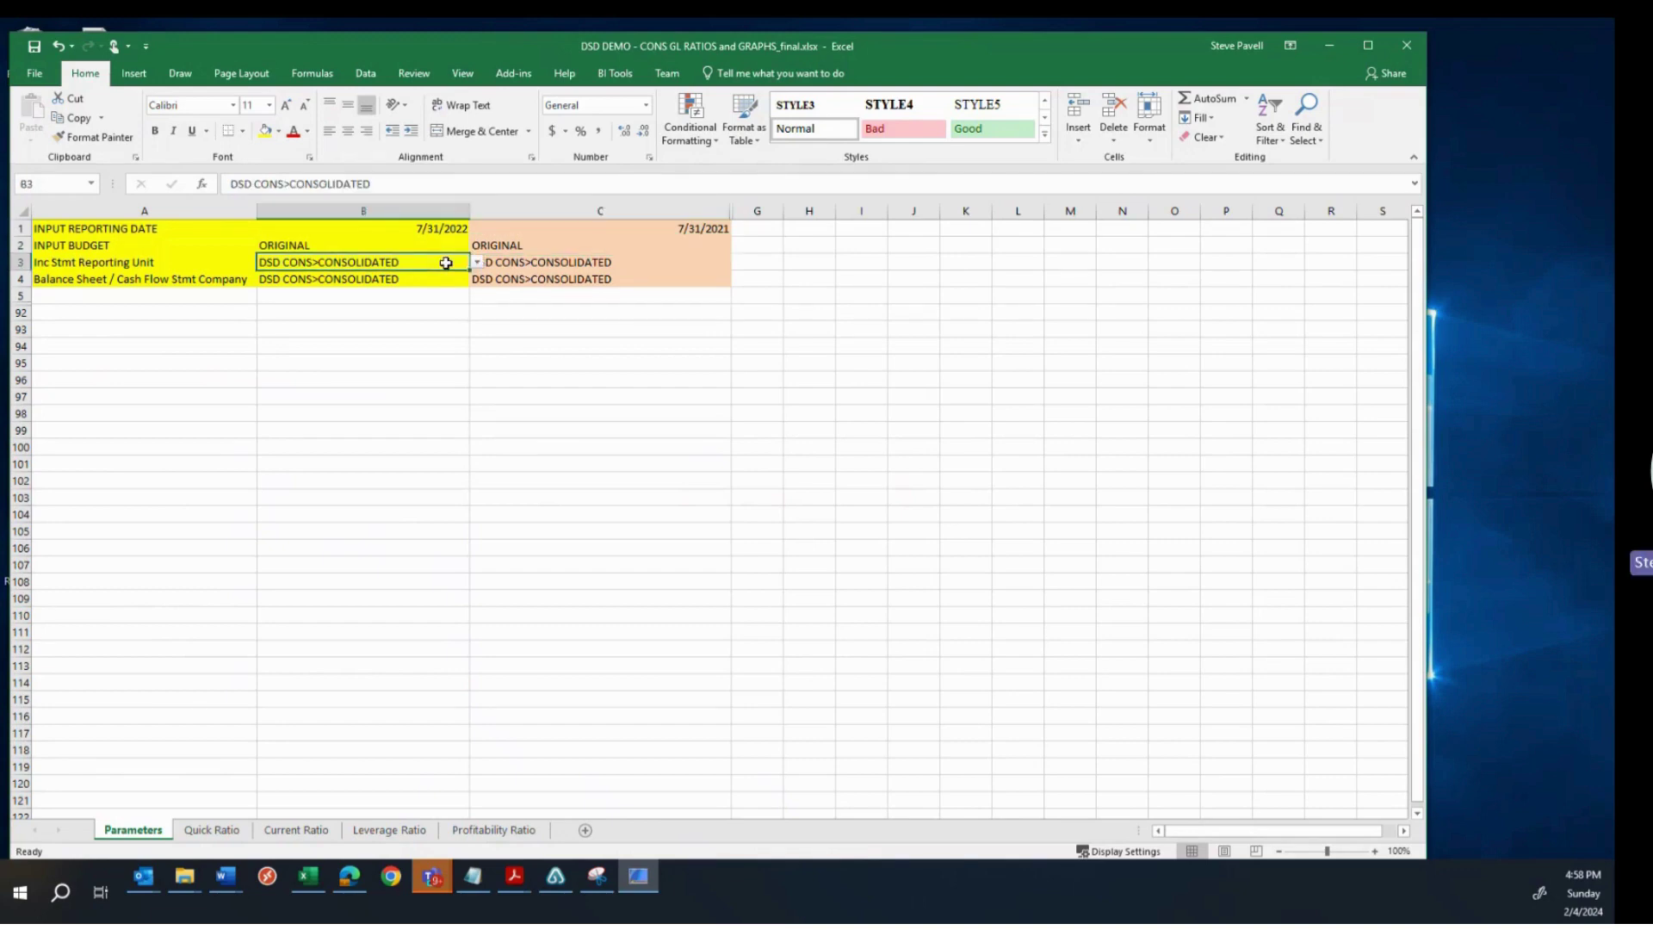
pyautogui.click(476, 264)
pyautogui.click(476, 263)
pyautogui.click(572, 265)
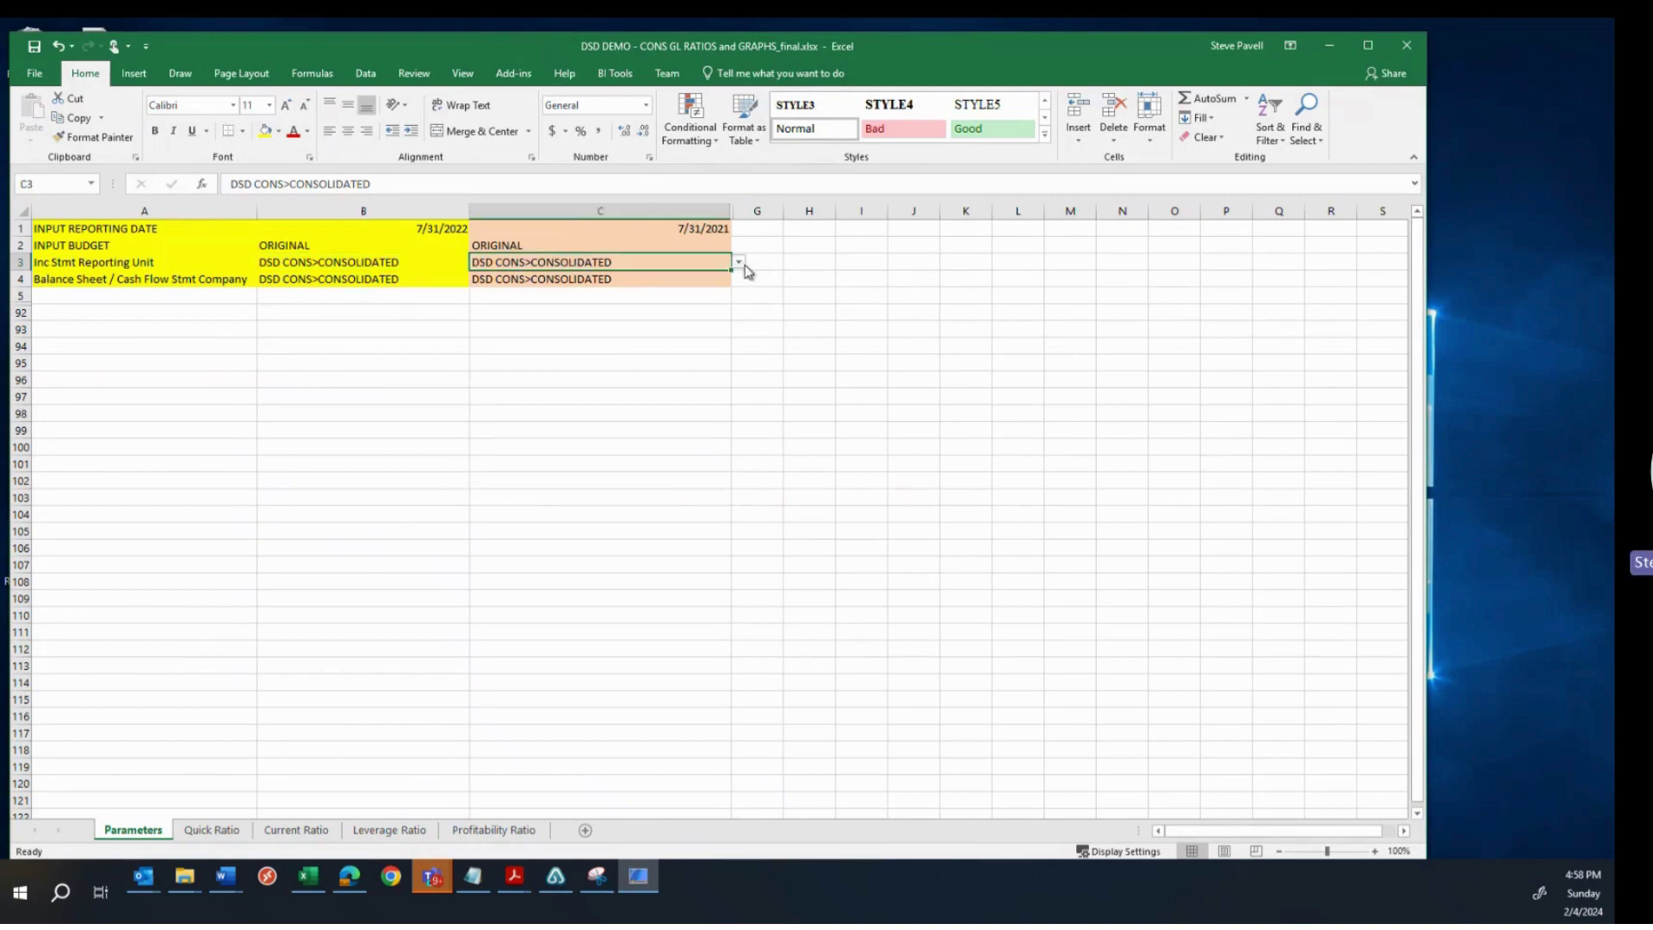
pyautogui.click(738, 262)
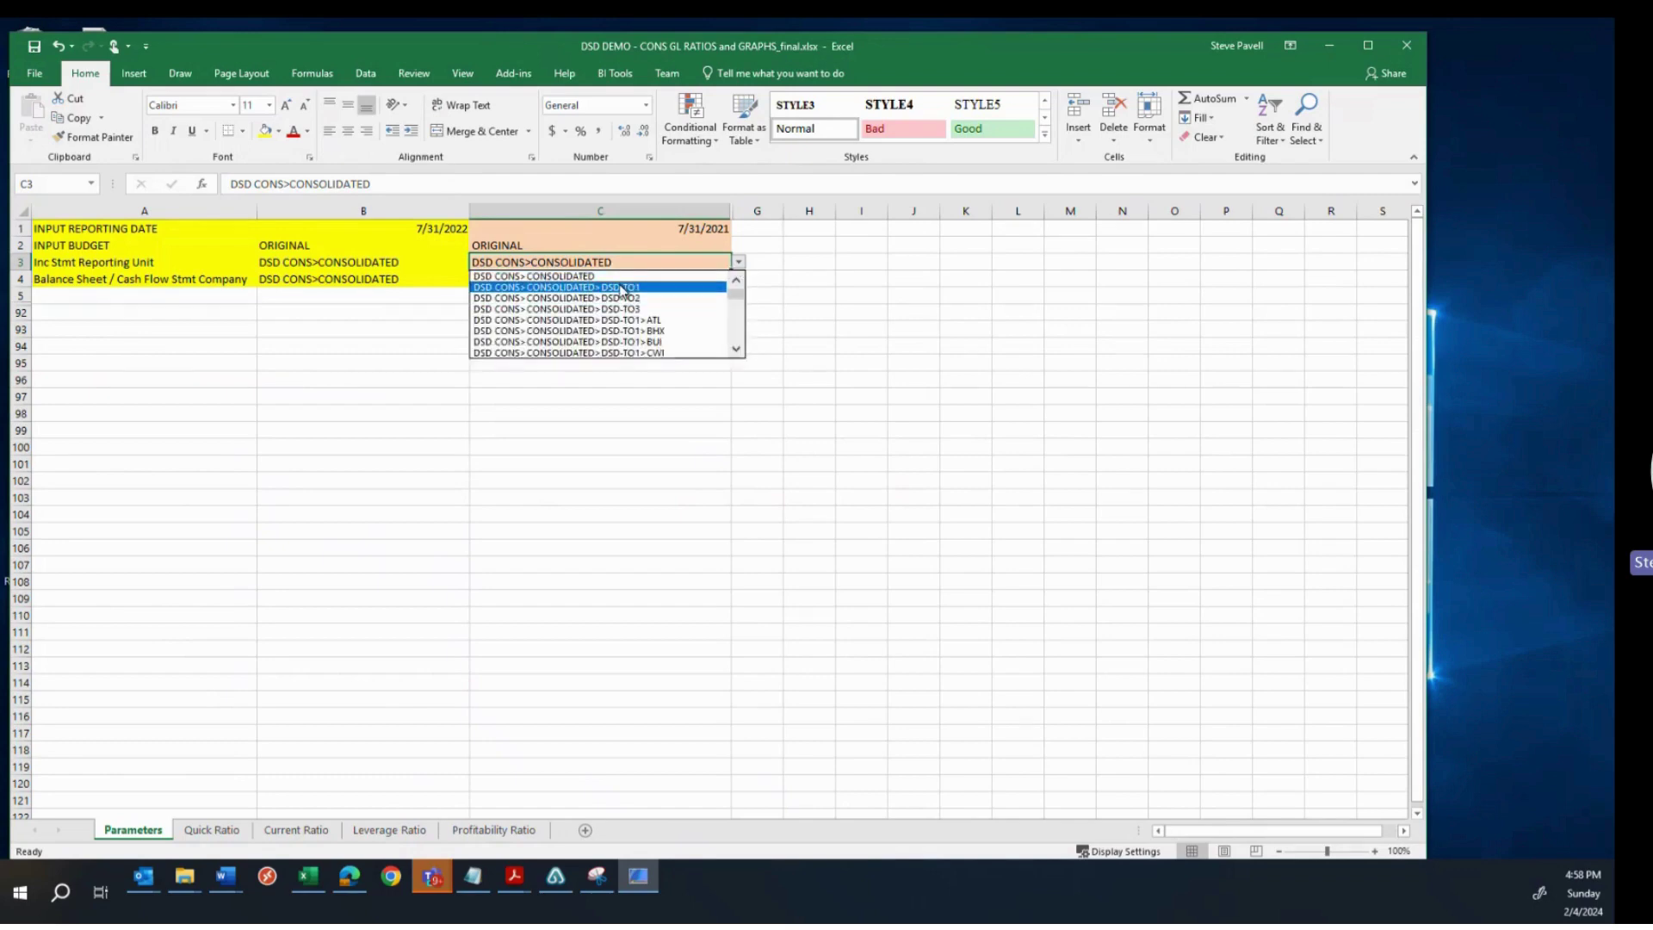
pyautogui.click(568, 276)
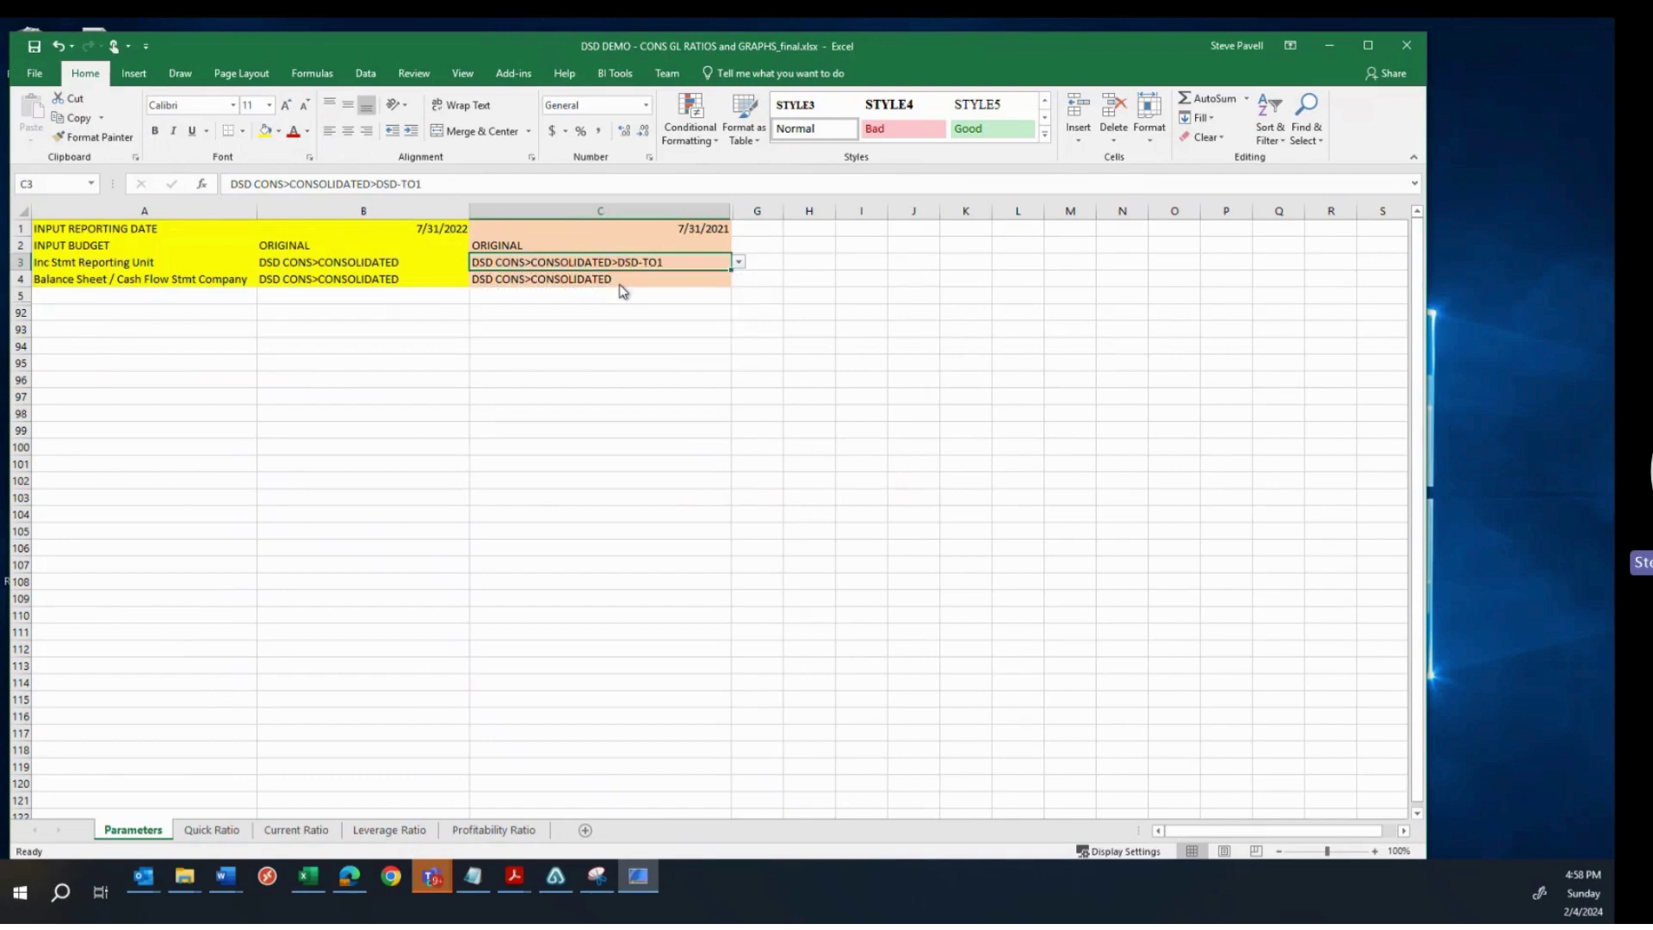
pyautogui.click(731, 280)
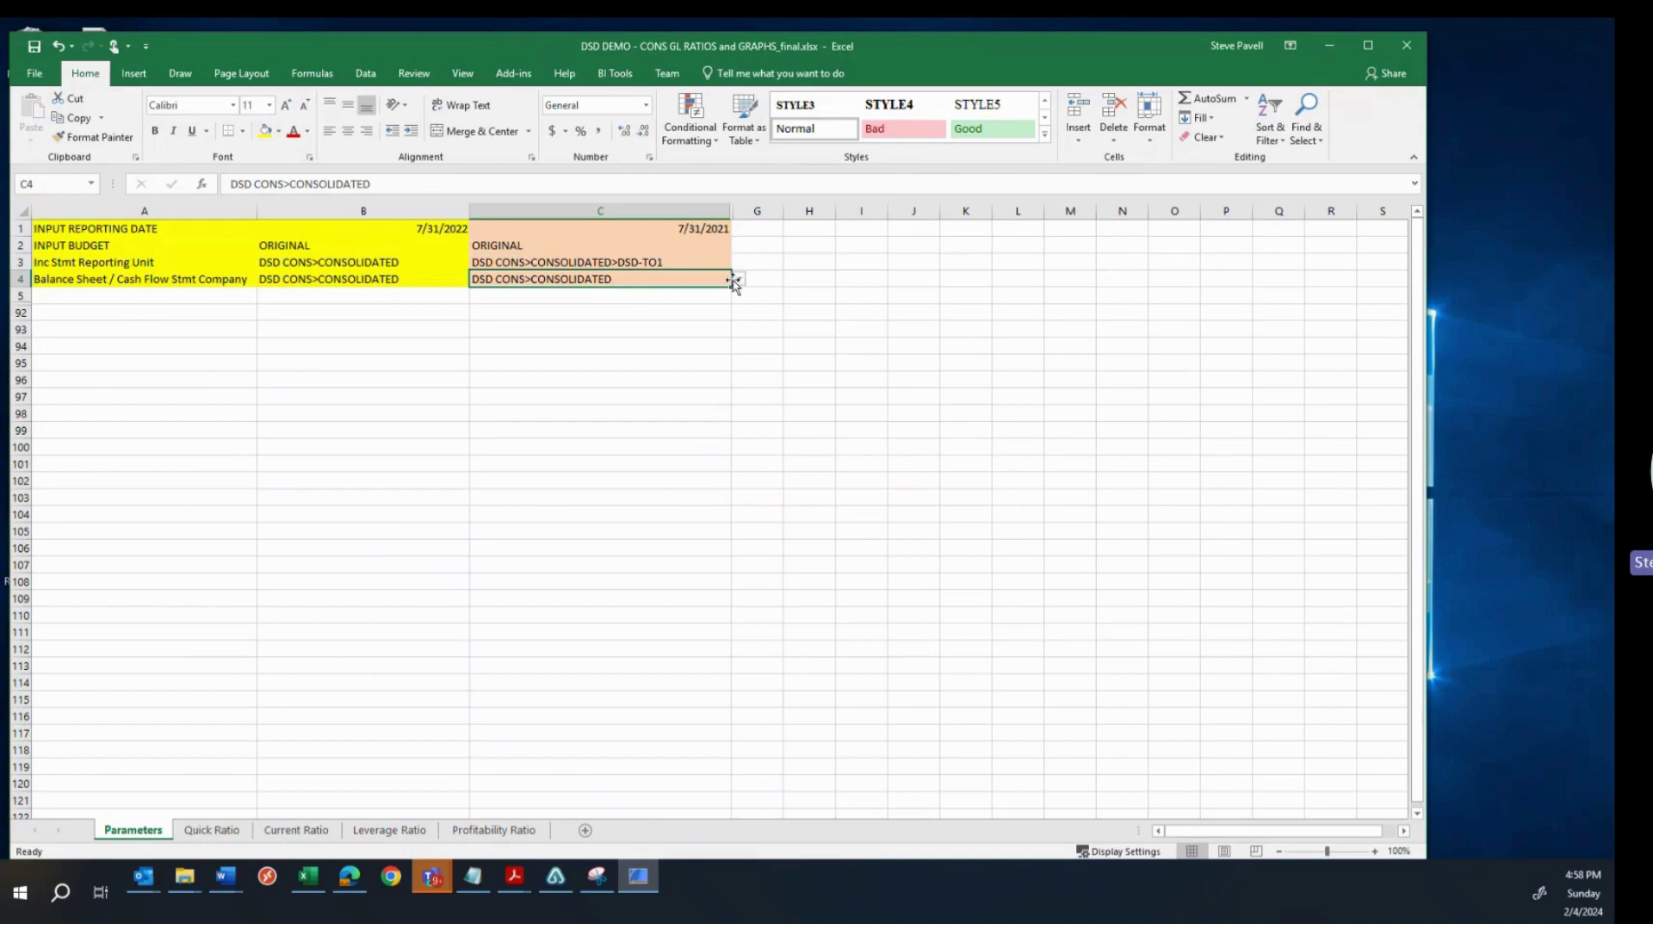
pyautogui.click(736, 281)
pyautogui.click(653, 310)
# Step: Refresh All pivot tables and charts on the Quick Ratio sheet
pyautogui.click(212, 830)
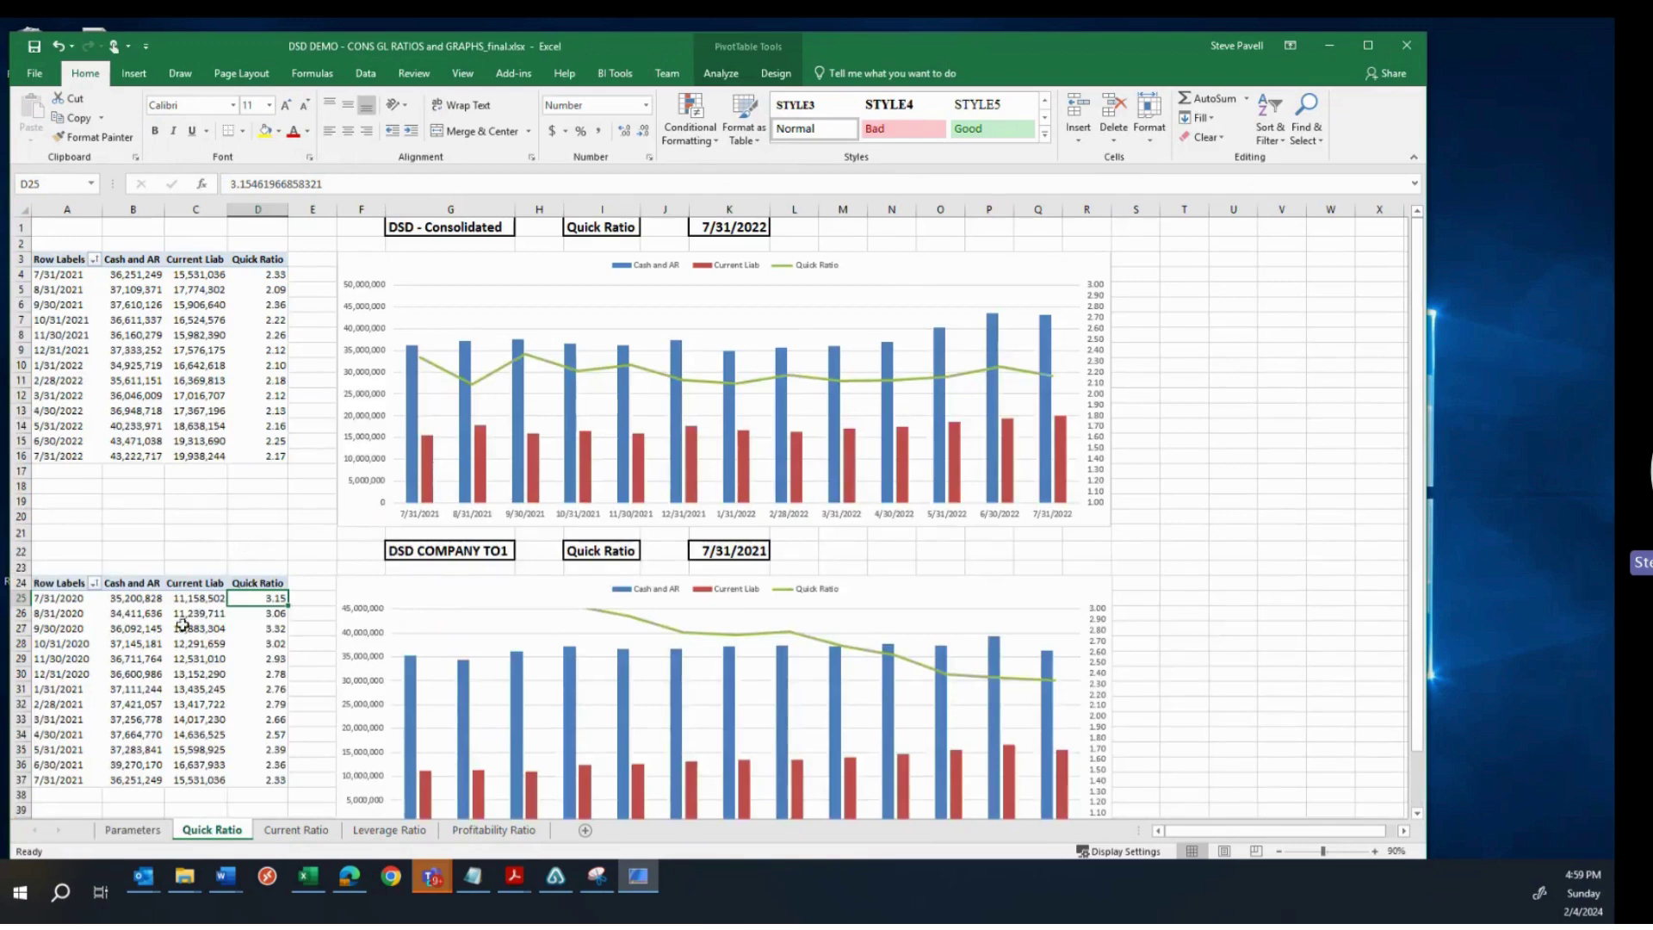
pyautogui.click(716, 74)
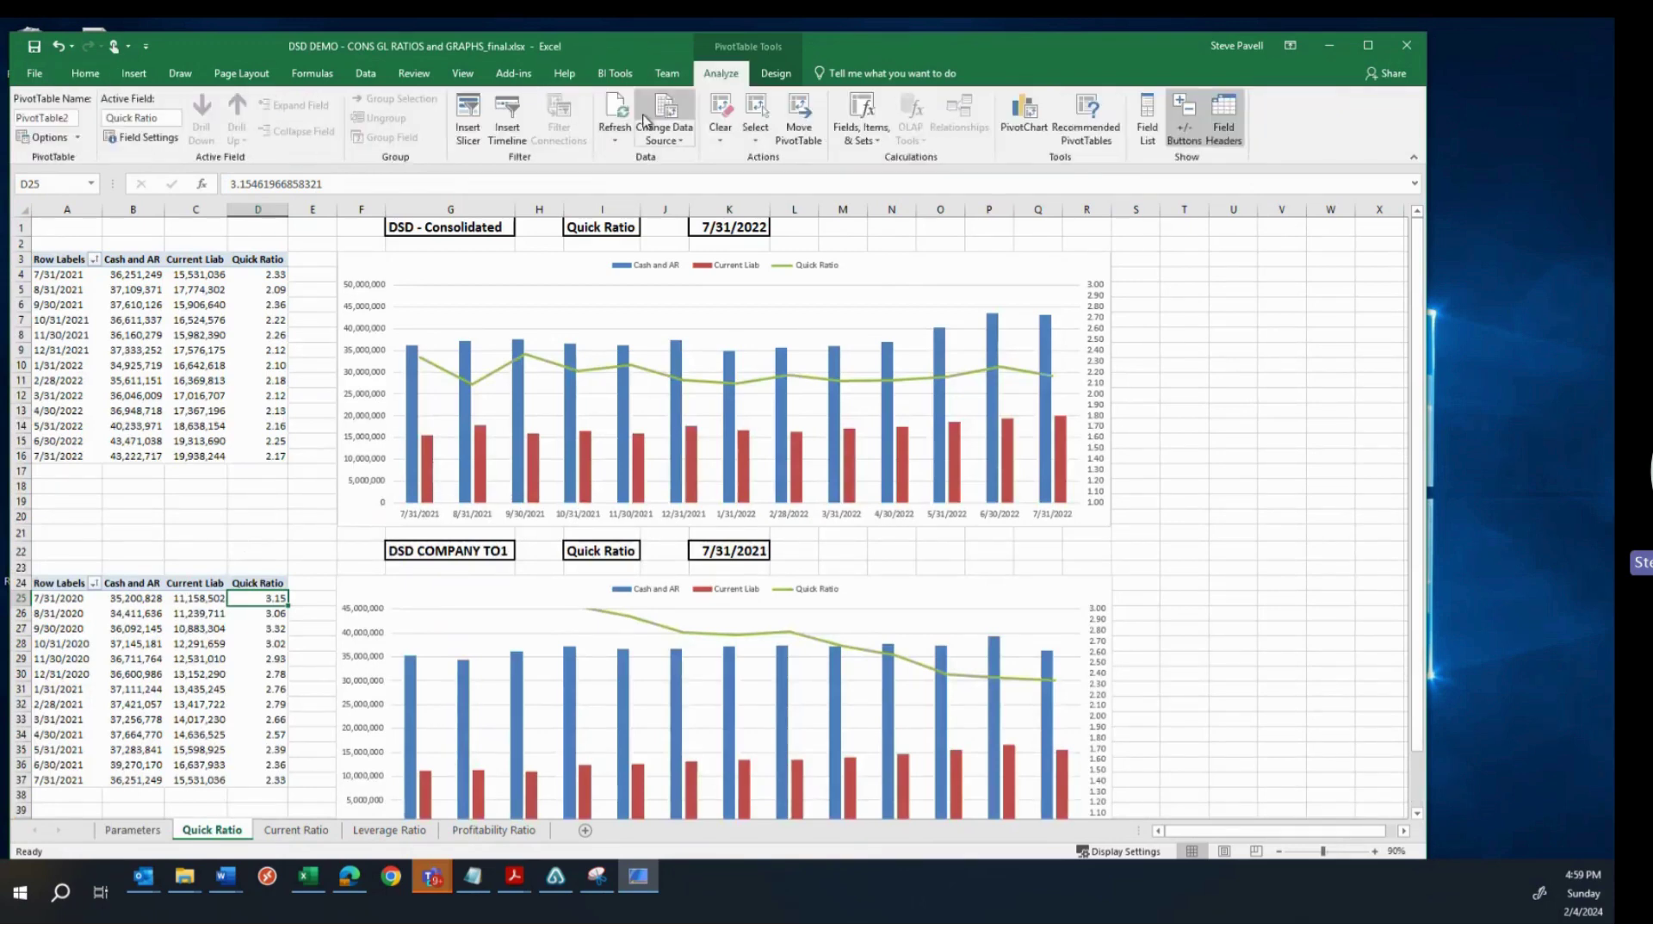
pyautogui.click(616, 140)
pyautogui.click(621, 177)
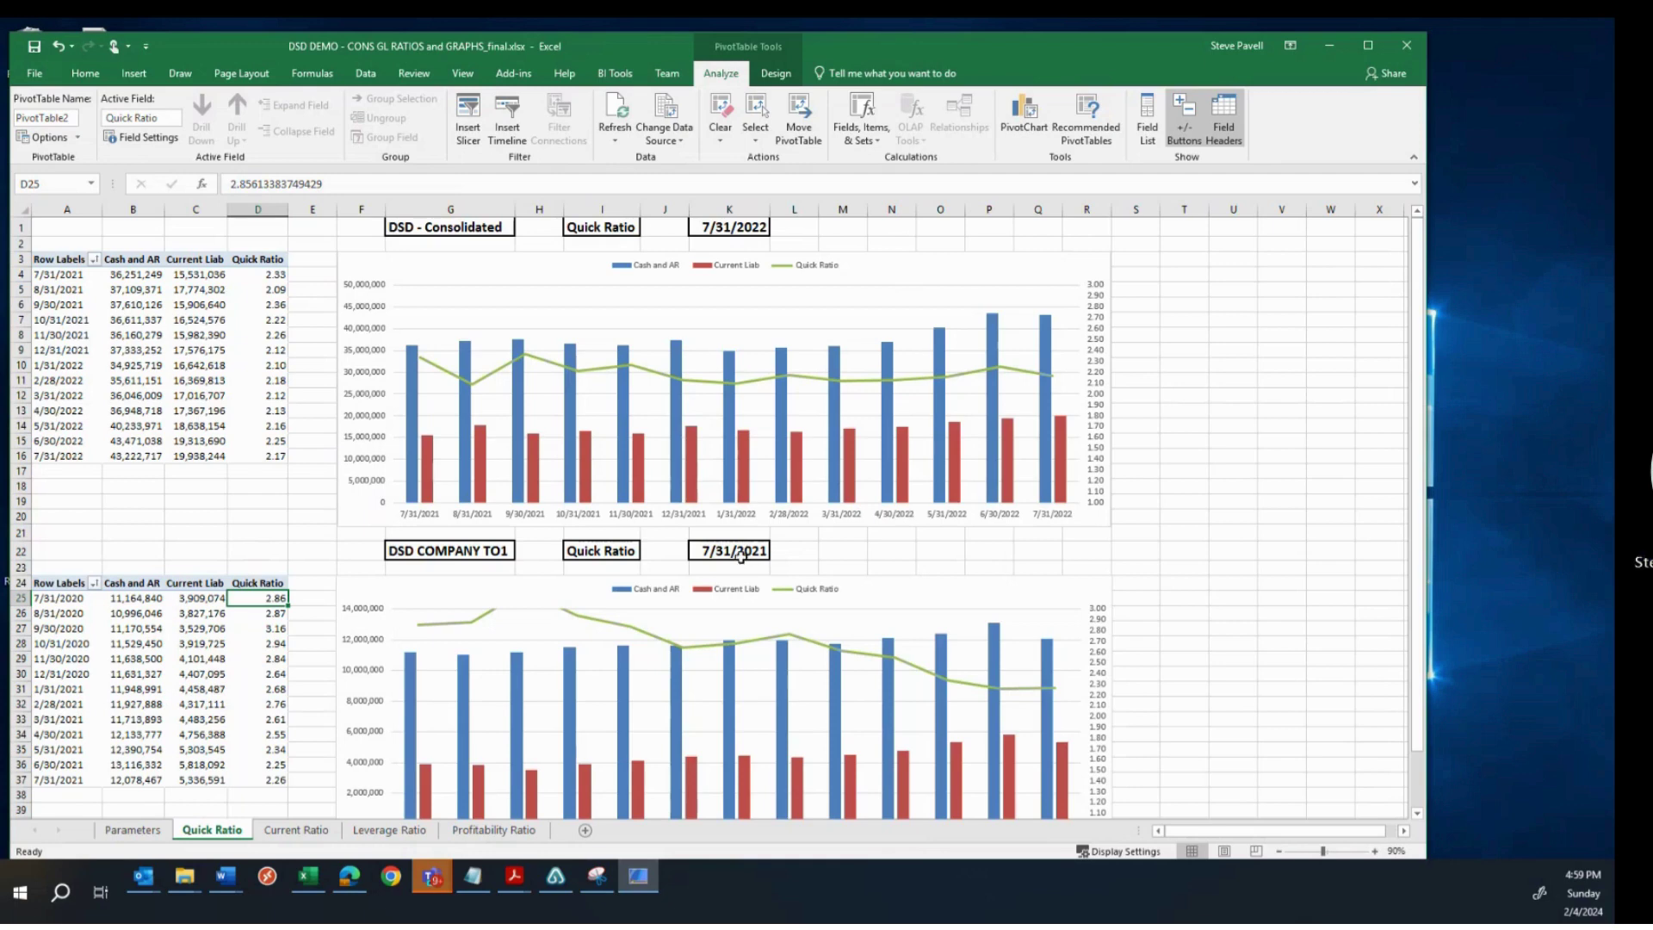
# Step: On Parameters, change the C1 comparison date to 7/31/2022
pyautogui.click(132, 830)
pyautogui.click(697, 234)
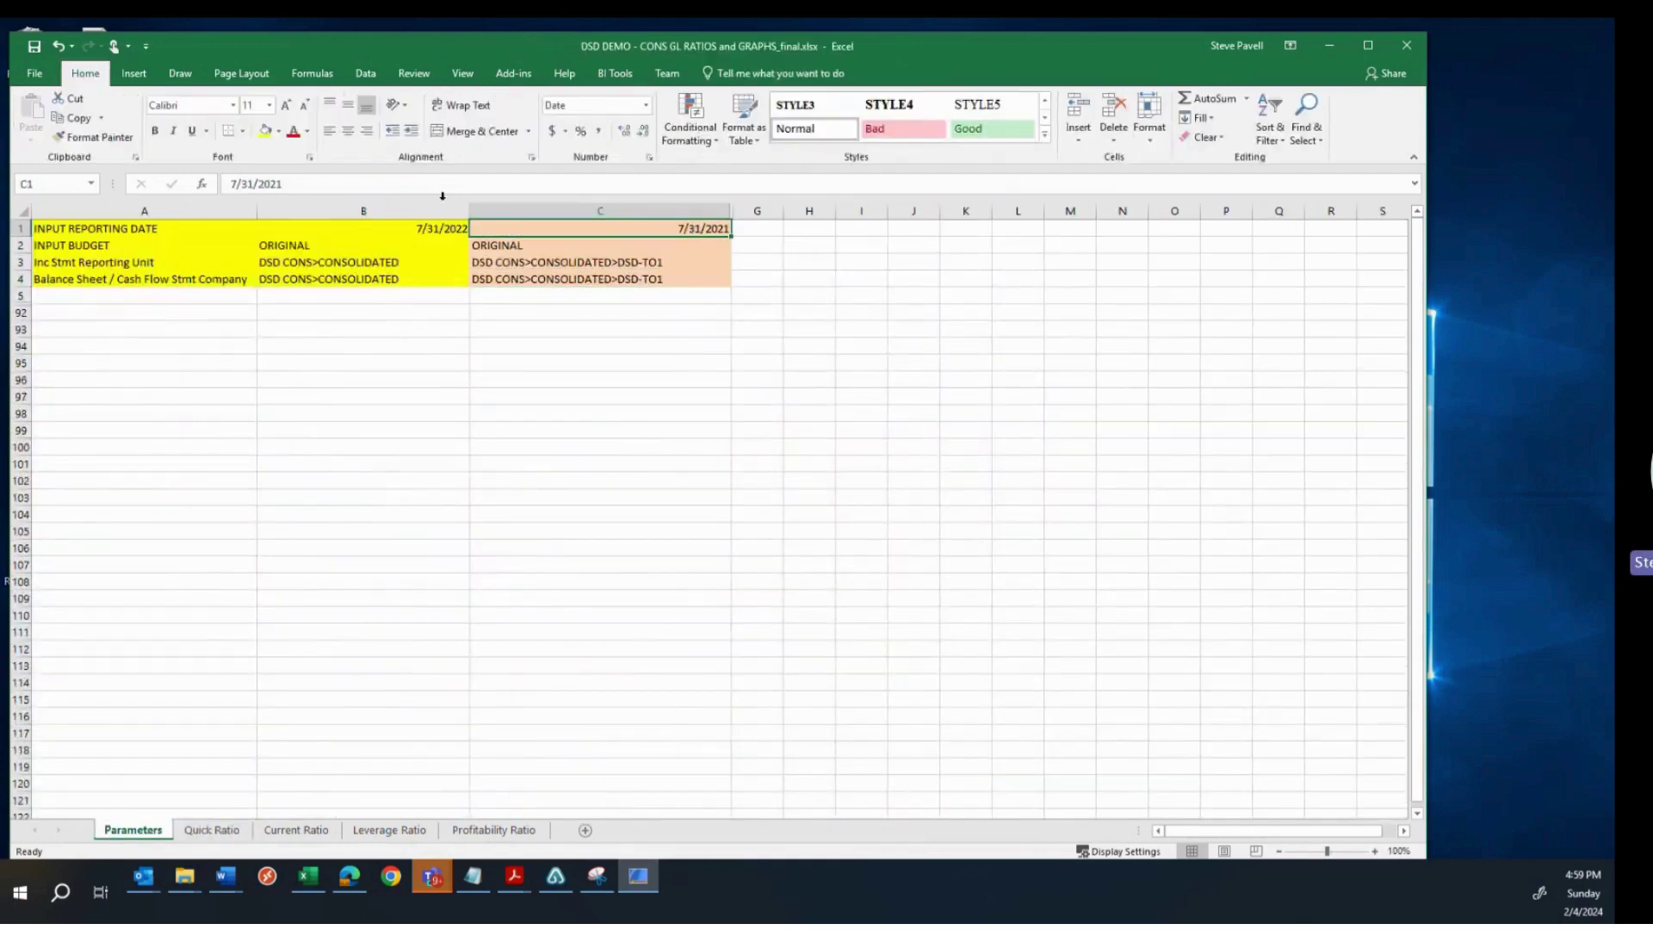
pyautogui.click(329, 188)
pyautogui.press('BackSpace')
pyautogui.write('2')
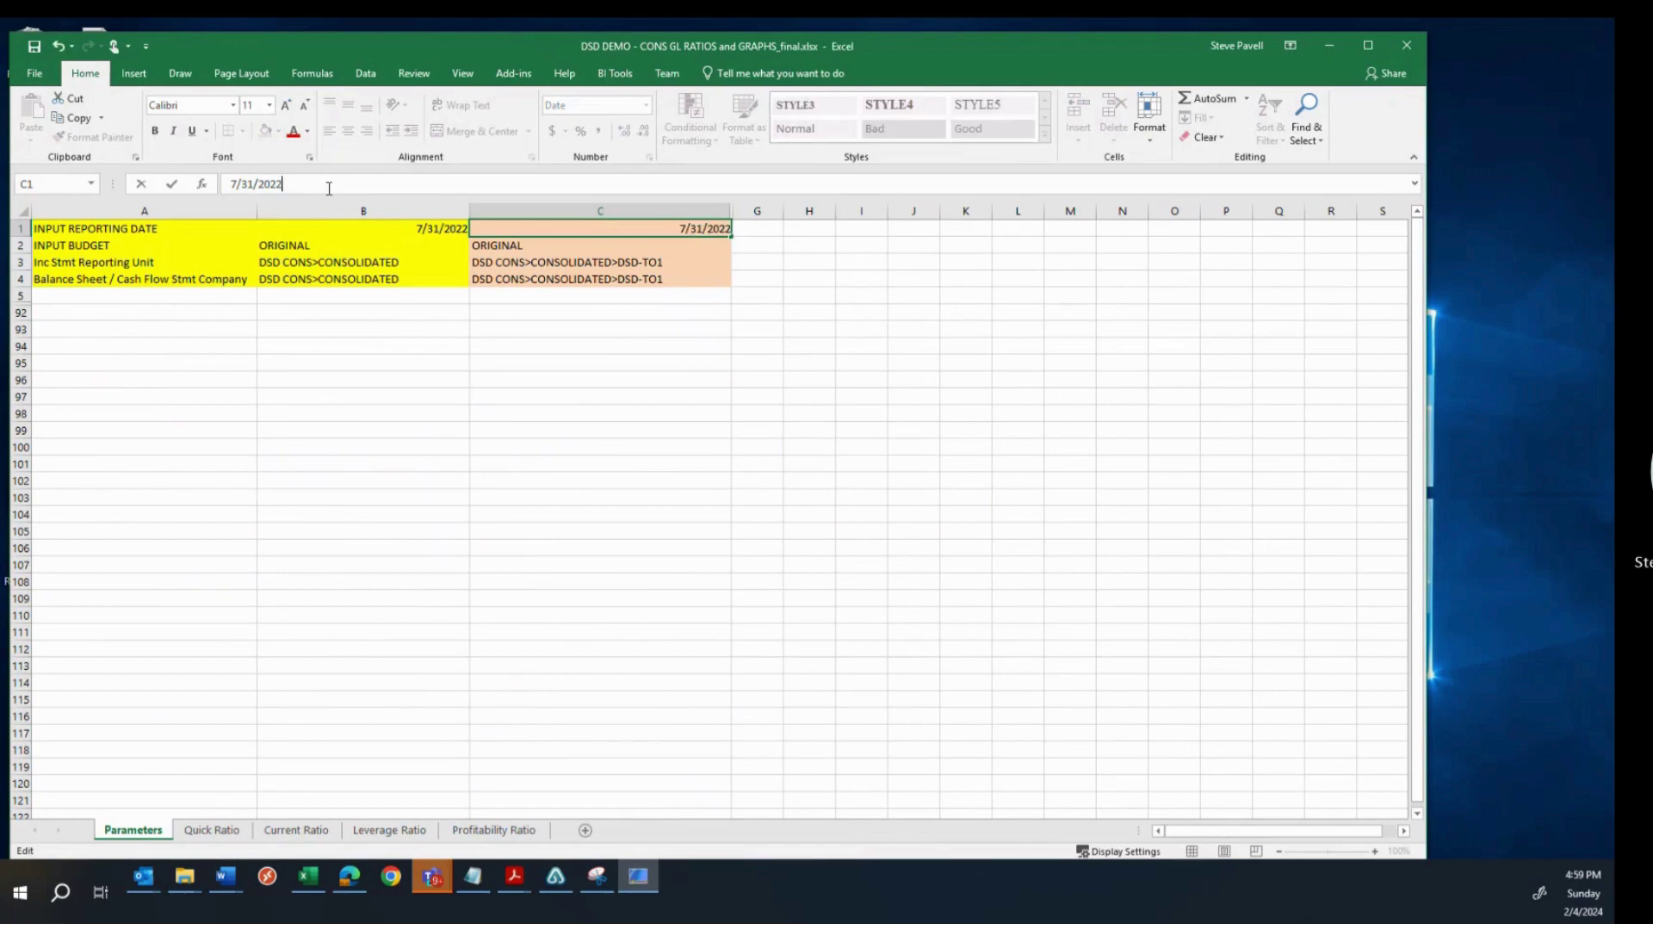
pyautogui.press('Return')
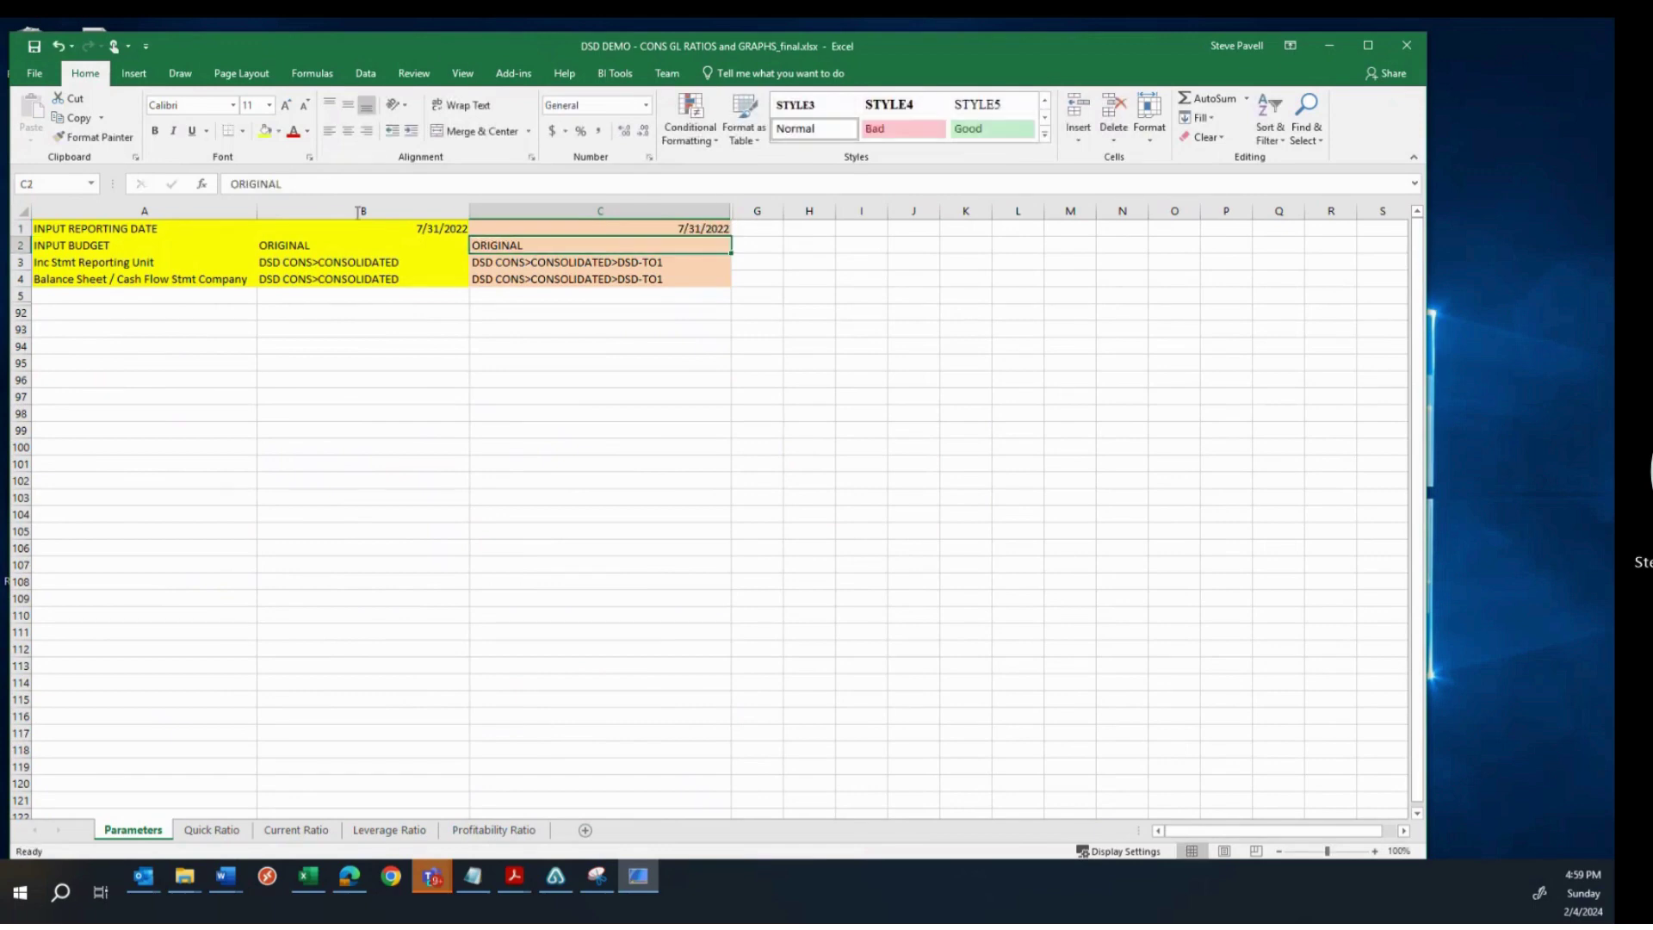
# Step: Refresh All Quick Ratio pivots so DSD COMPANY TO1 ends at 2.37
pyautogui.click(238, 831)
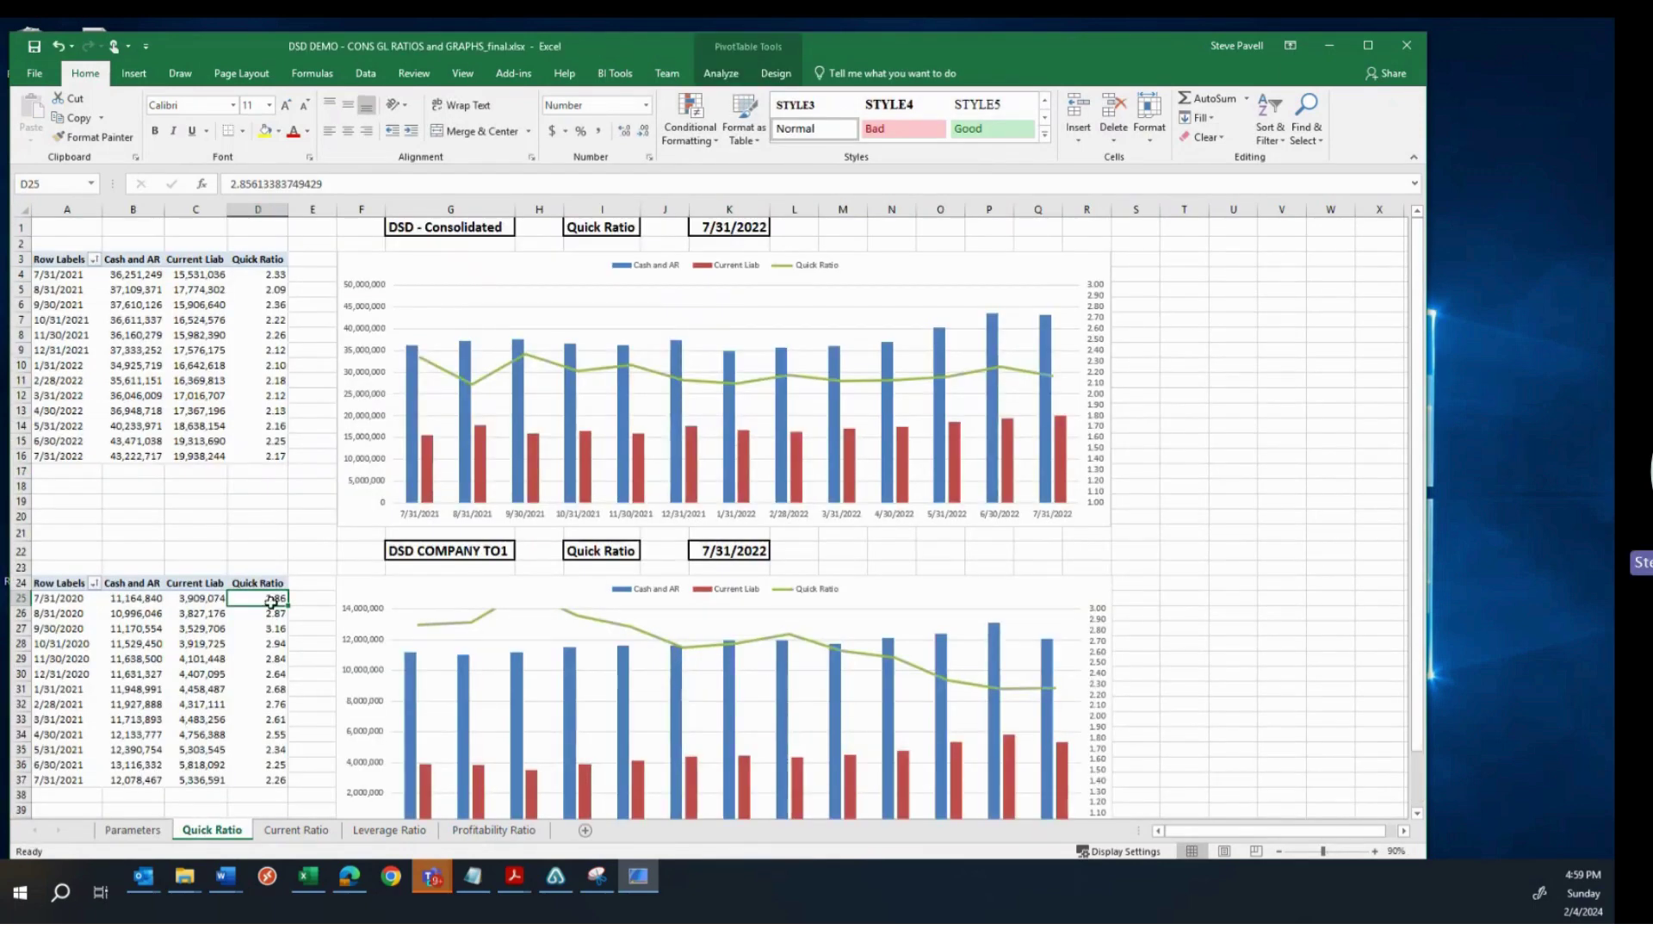
pyautogui.click(716, 76)
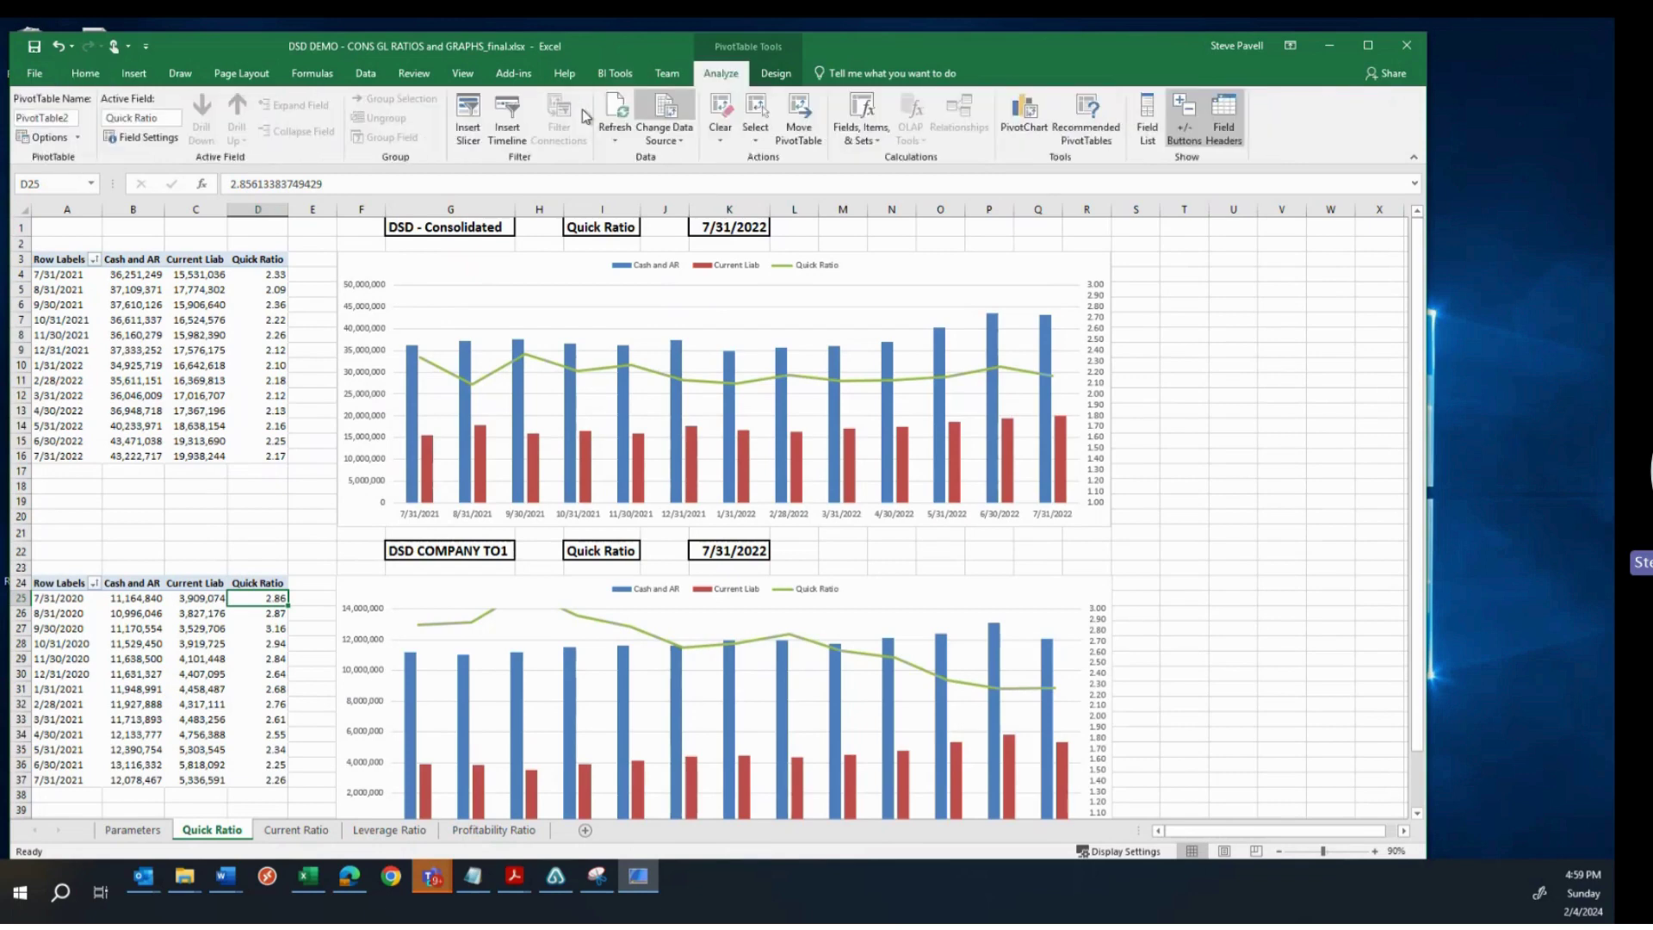
pyautogui.click(615, 129)
pyautogui.click(616, 178)
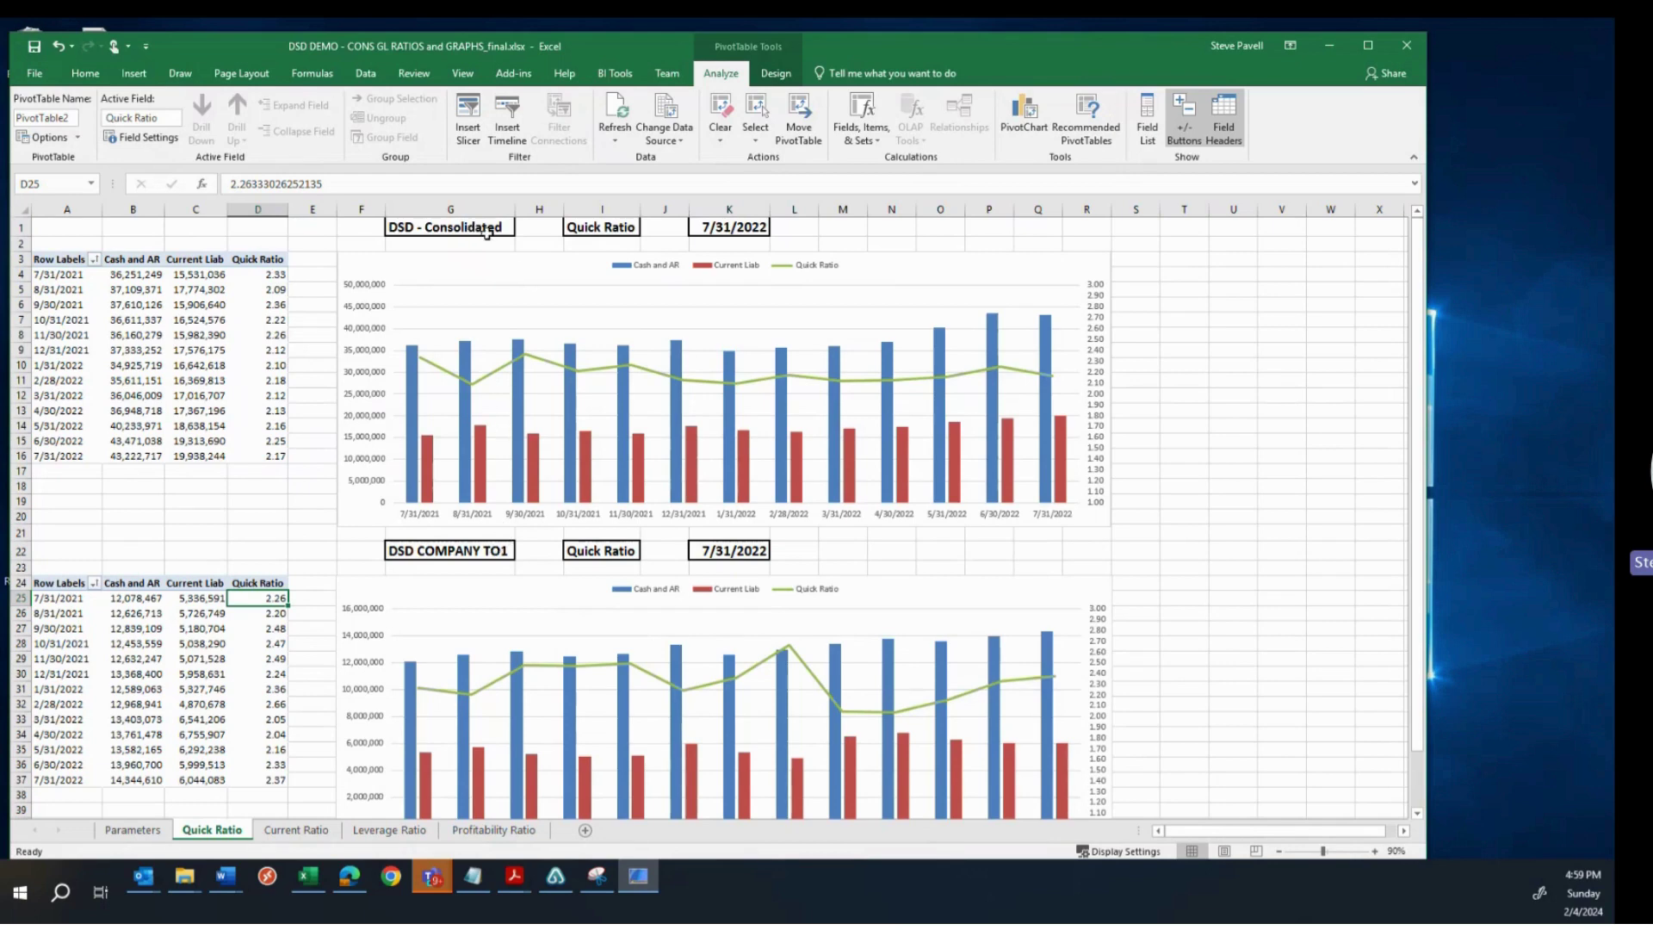
# Step: Pick DSD CONS>CONSOLIDATED>DSD-TO2 from the dropdowns in both B3 and B4 on the Parameters sheet
pyautogui.click(133, 830)
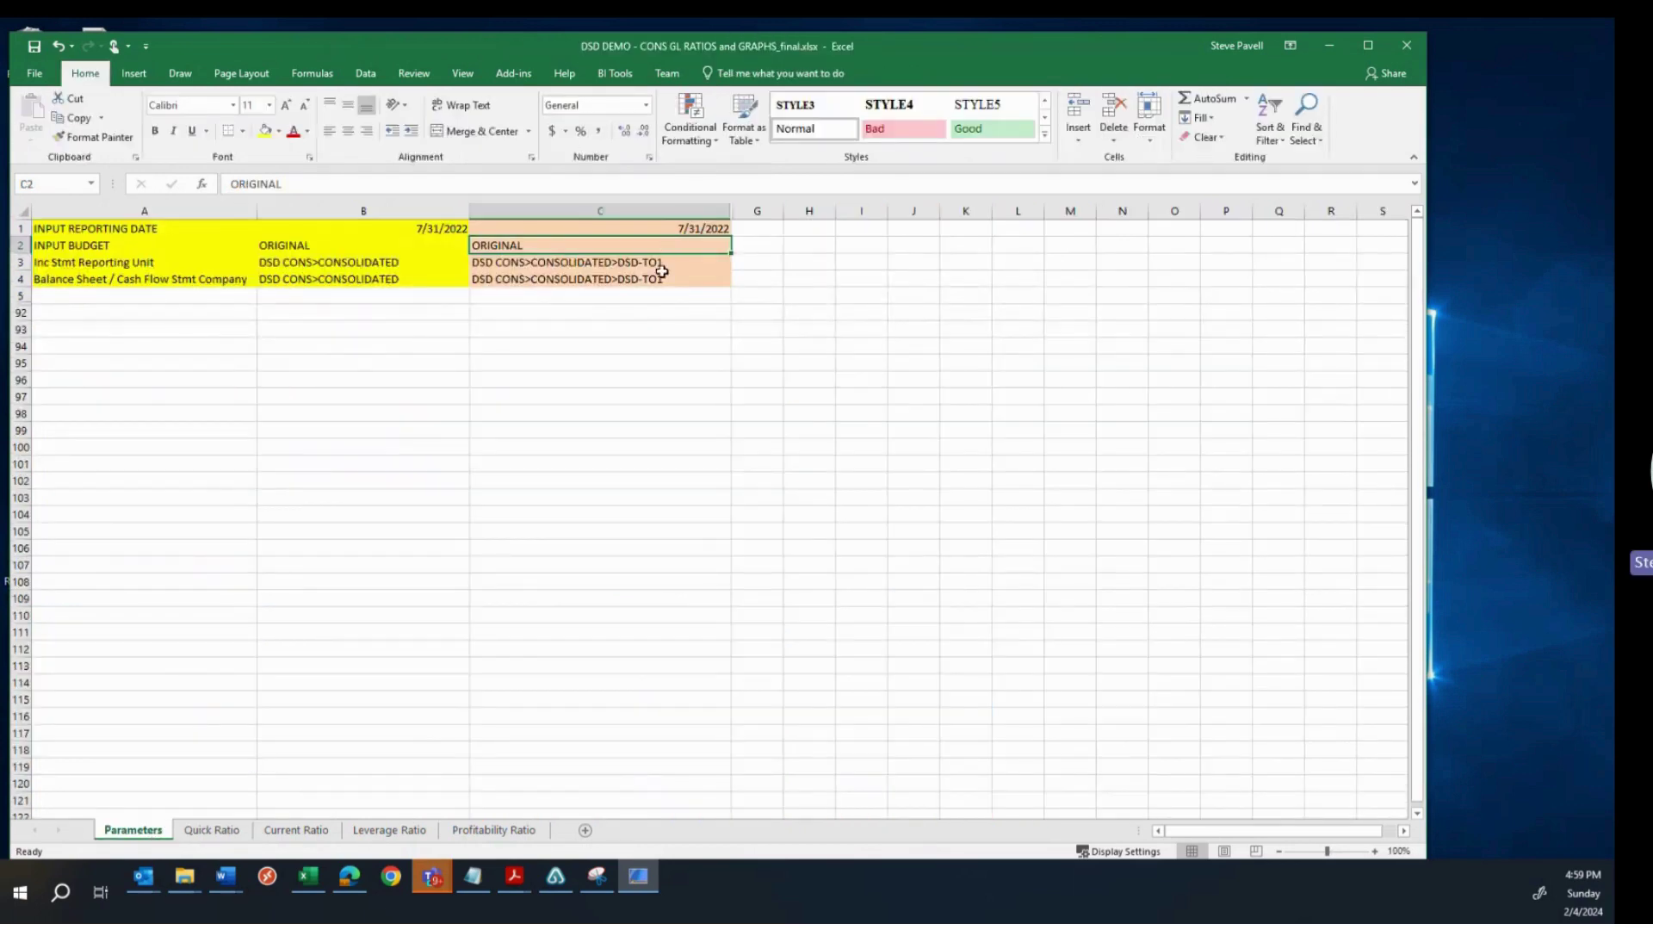
pyautogui.click(452, 262)
pyautogui.click(476, 263)
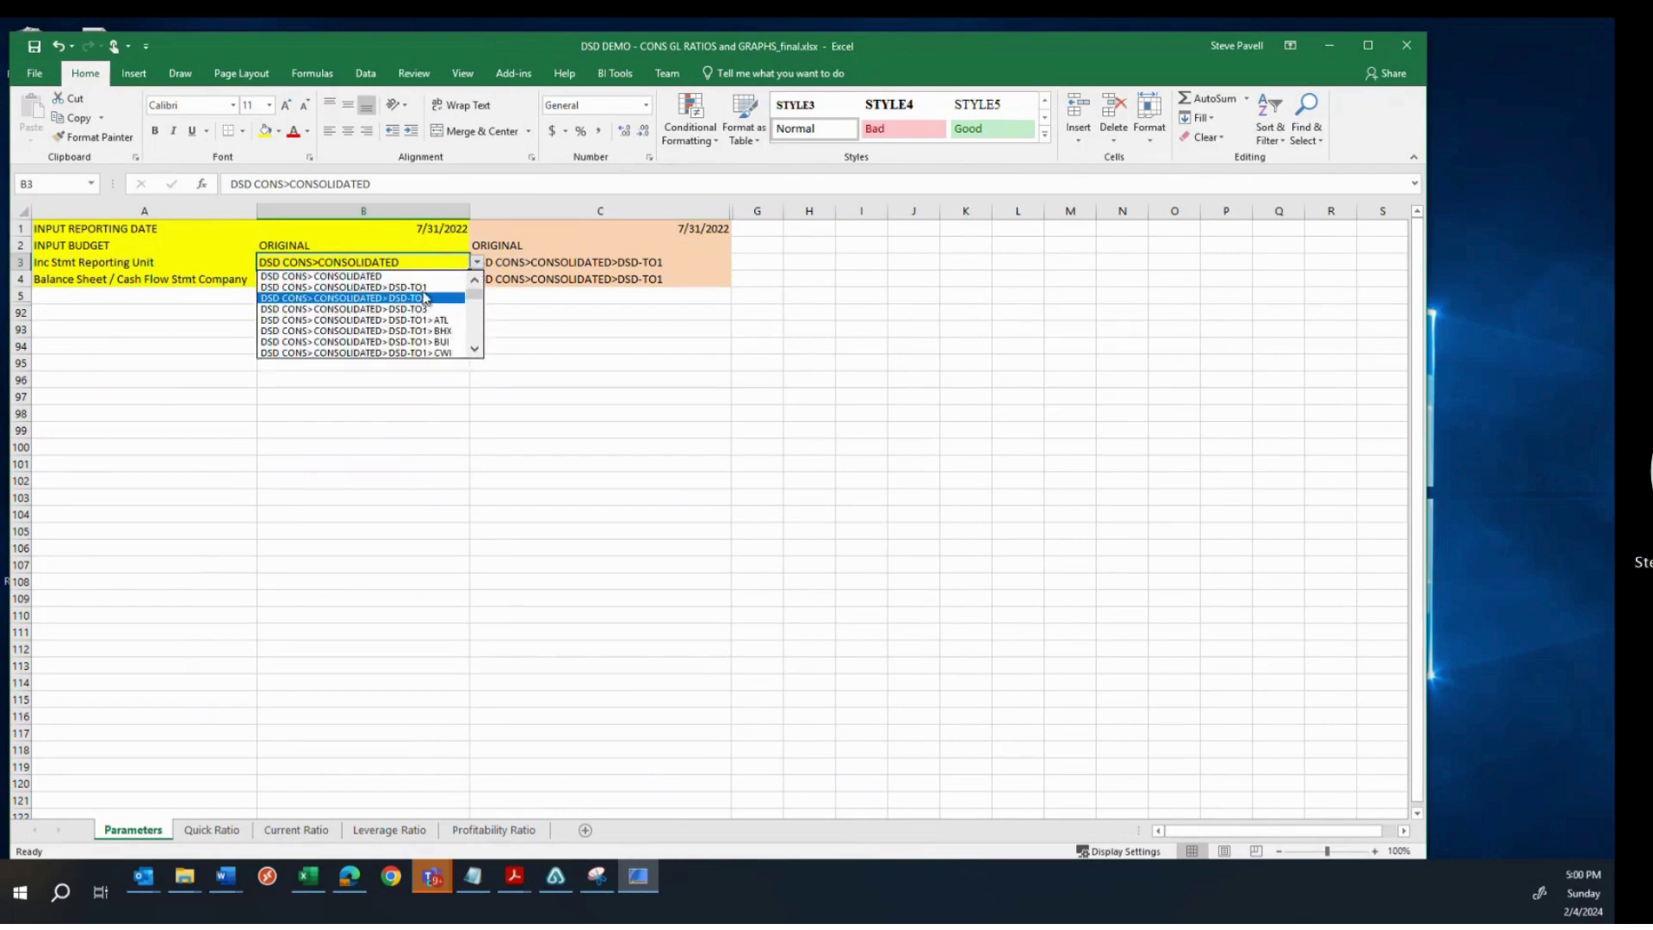
pyautogui.click(430, 298)
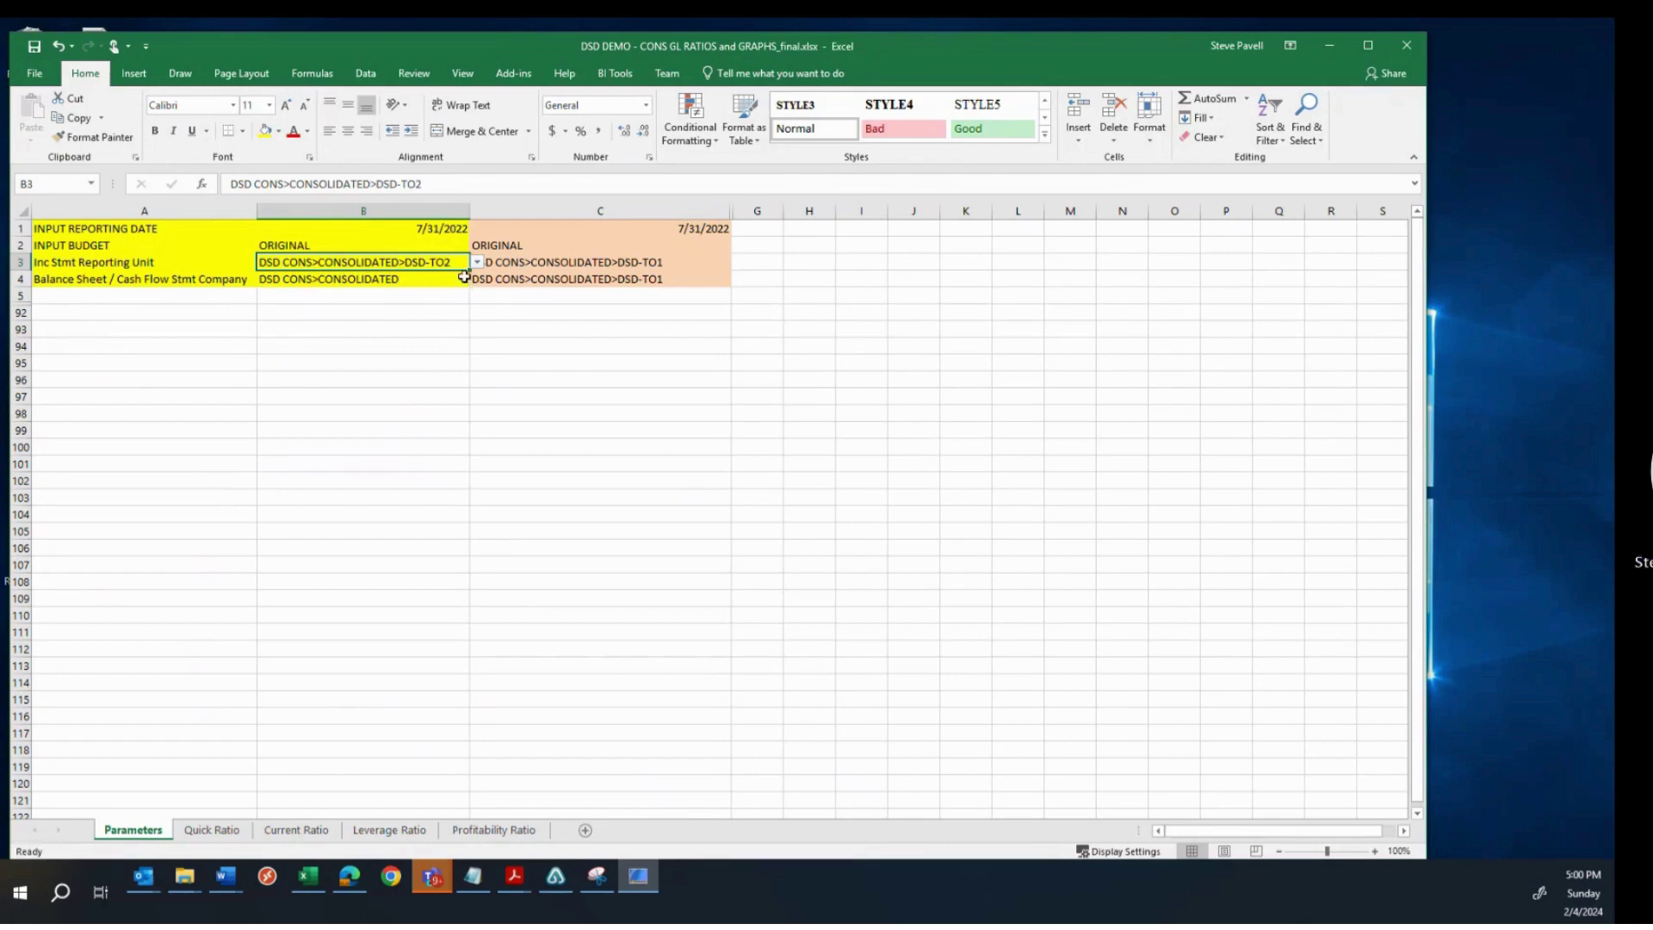
pyautogui.click(463, 279)
pyautogui.click(476, 280)
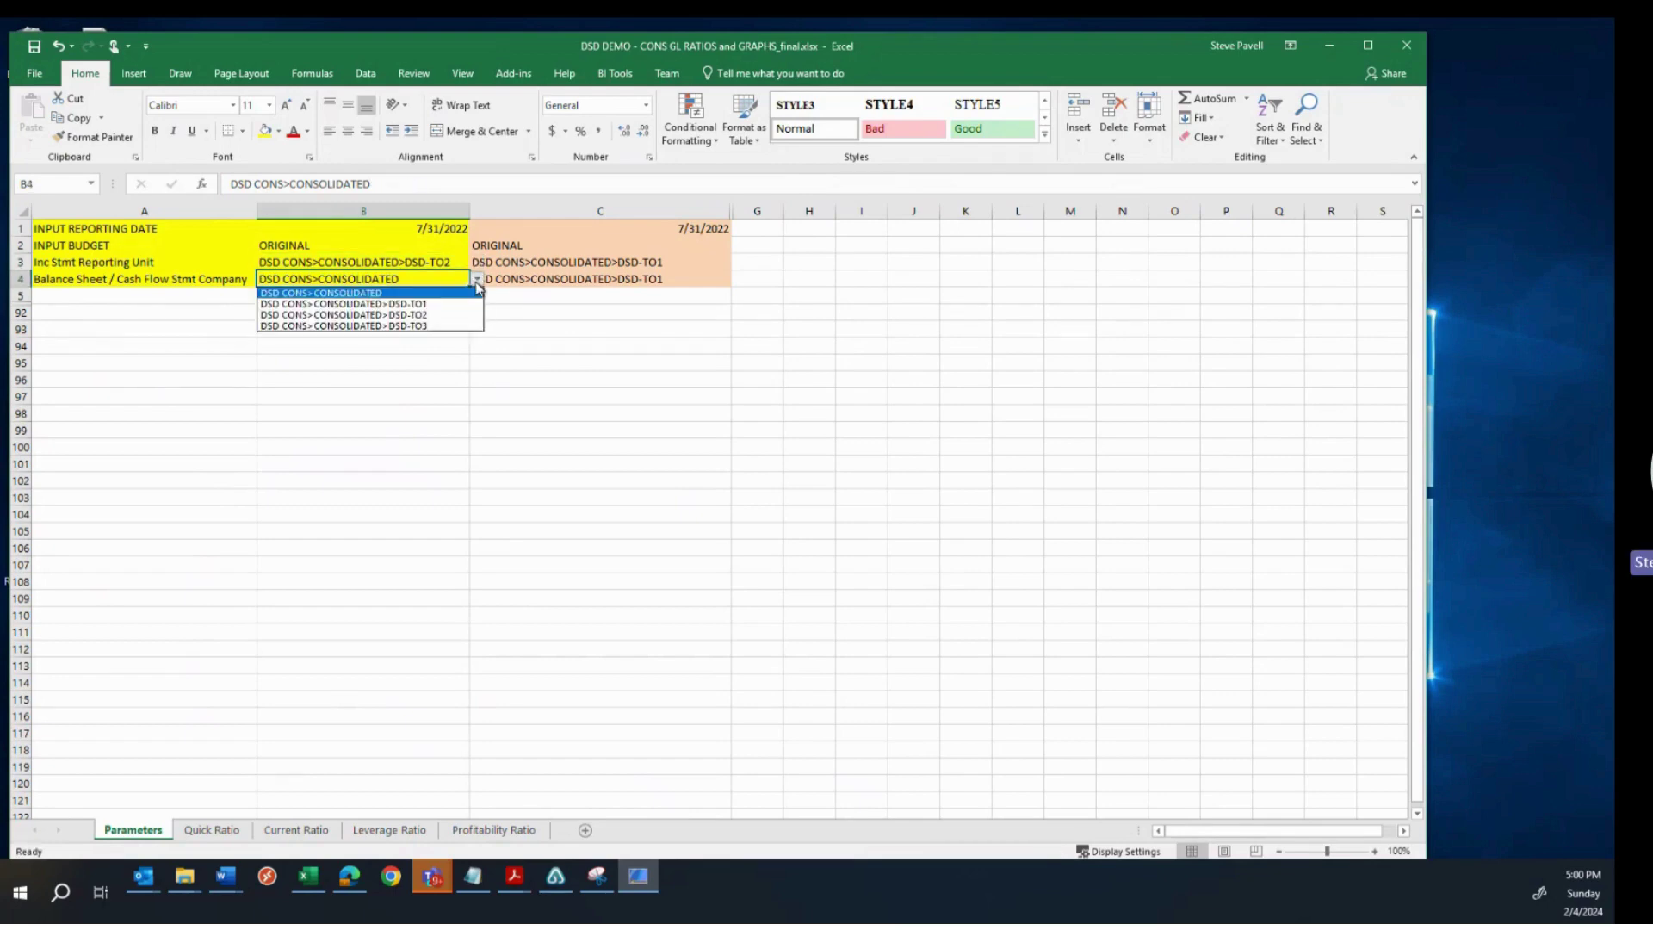
pyautogui.click(432, 314)
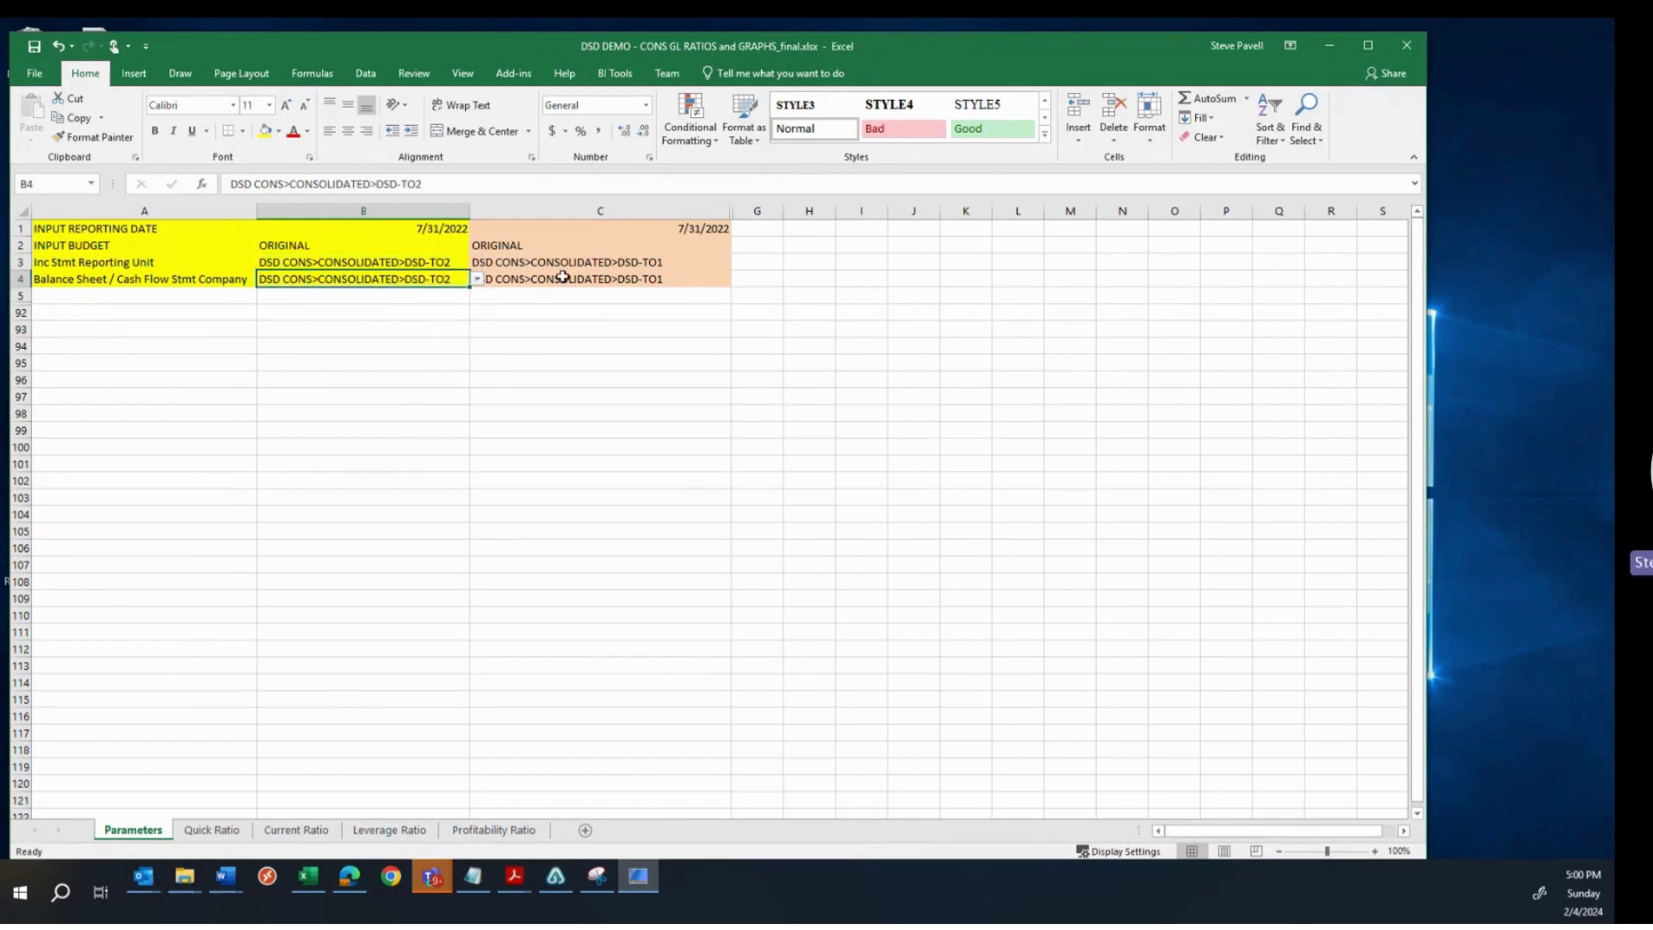
# Step: Refresh all Quick Ratio pivots to show DSD COMPANY TO2, then view the Current Ratio sheet
pyautogui.click(227, 831)
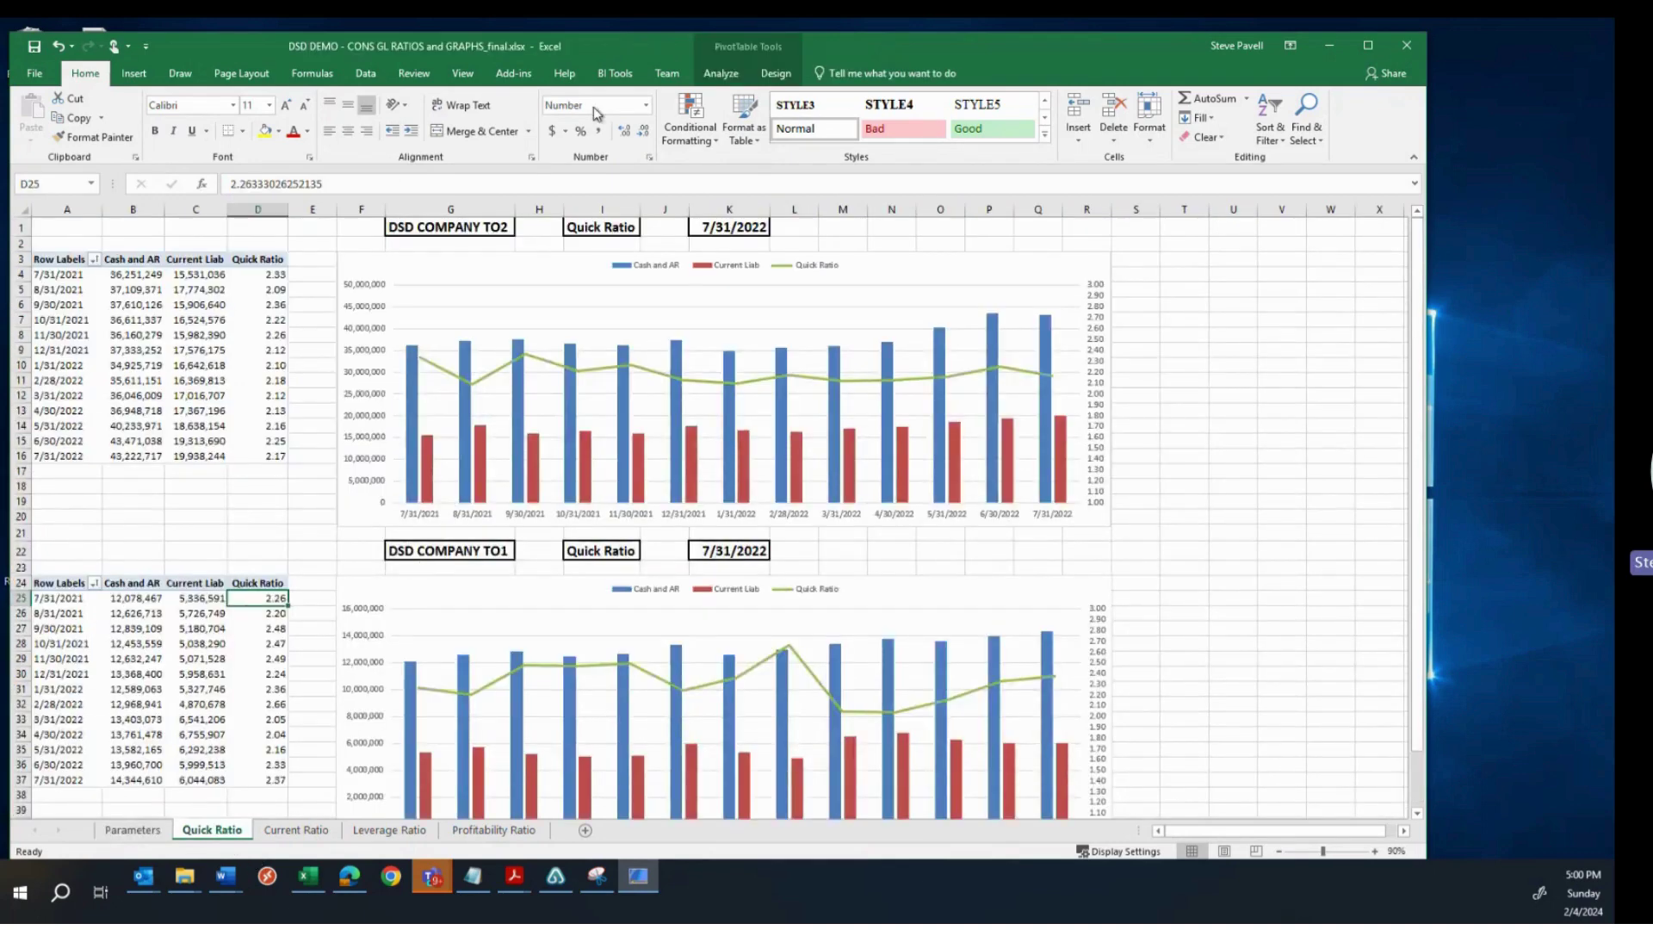
pyautogui.click(722, 73)
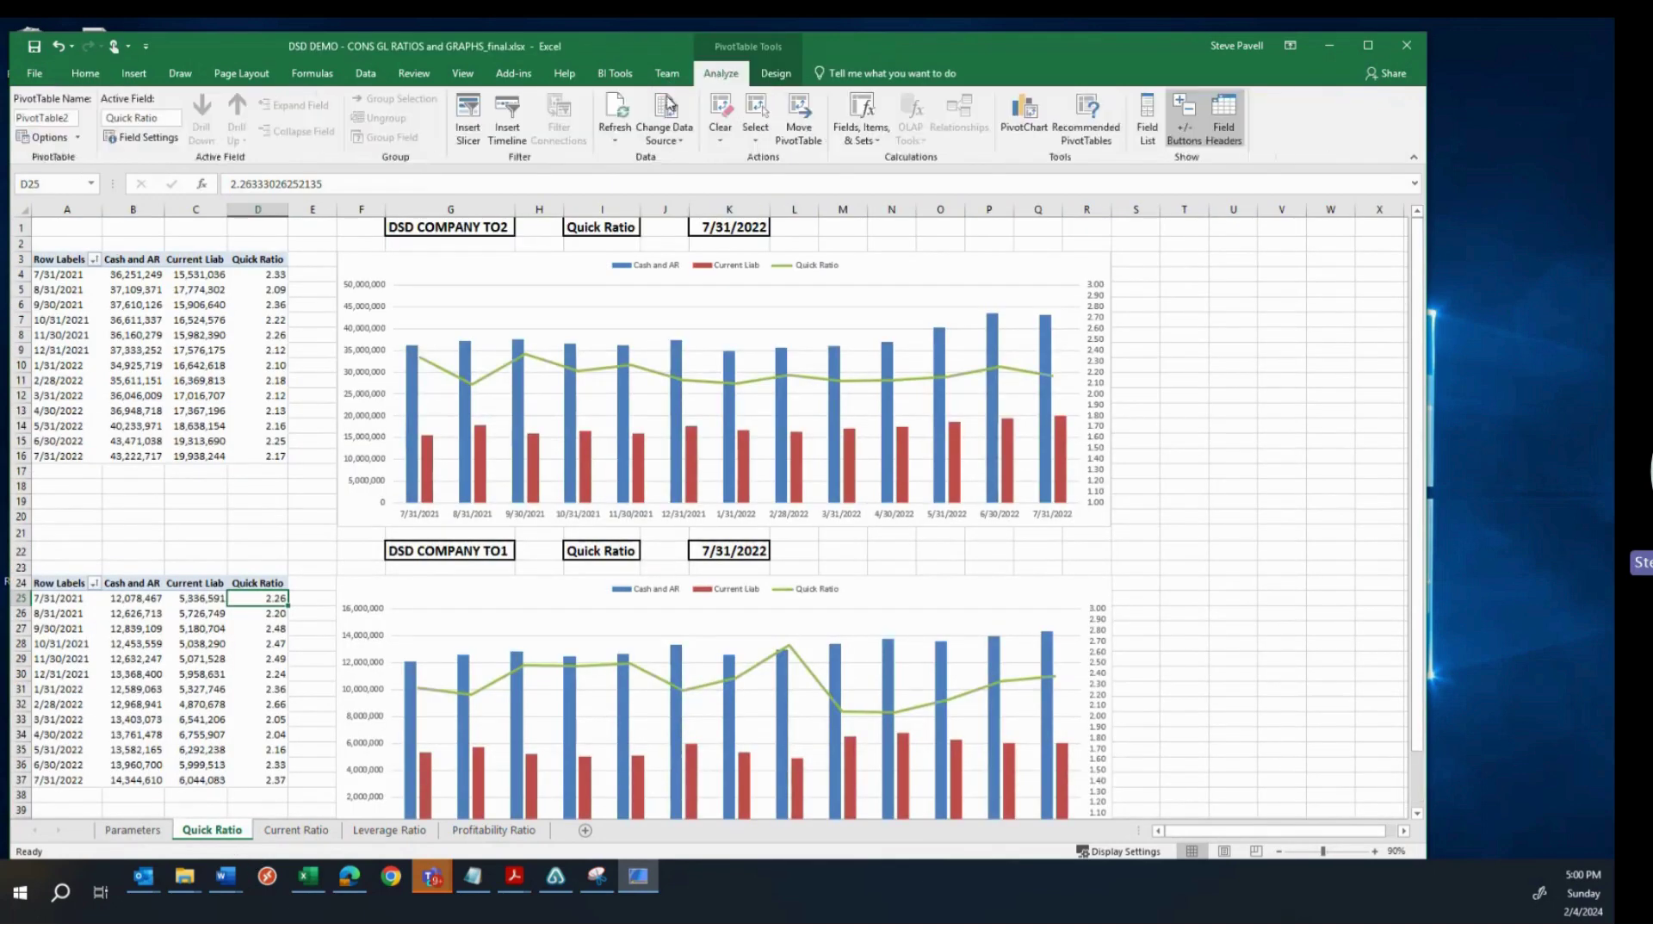
pyautogui.click(615, 134)
pyautogui.click(626, 179)
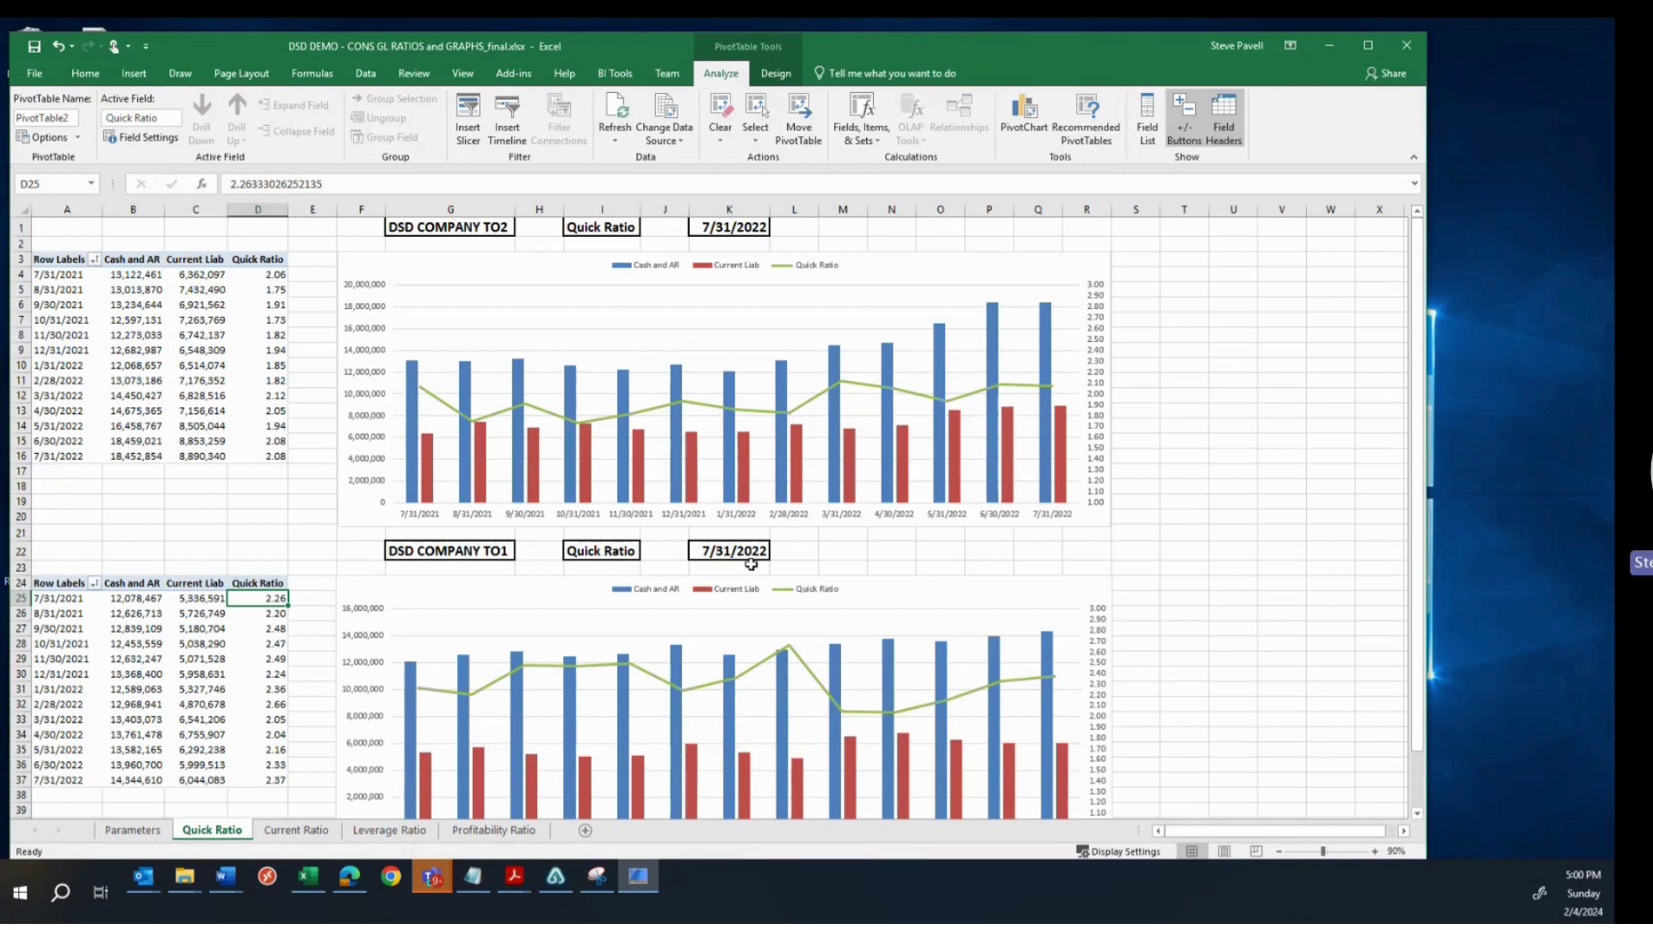
pyautogui.click(296, 828)
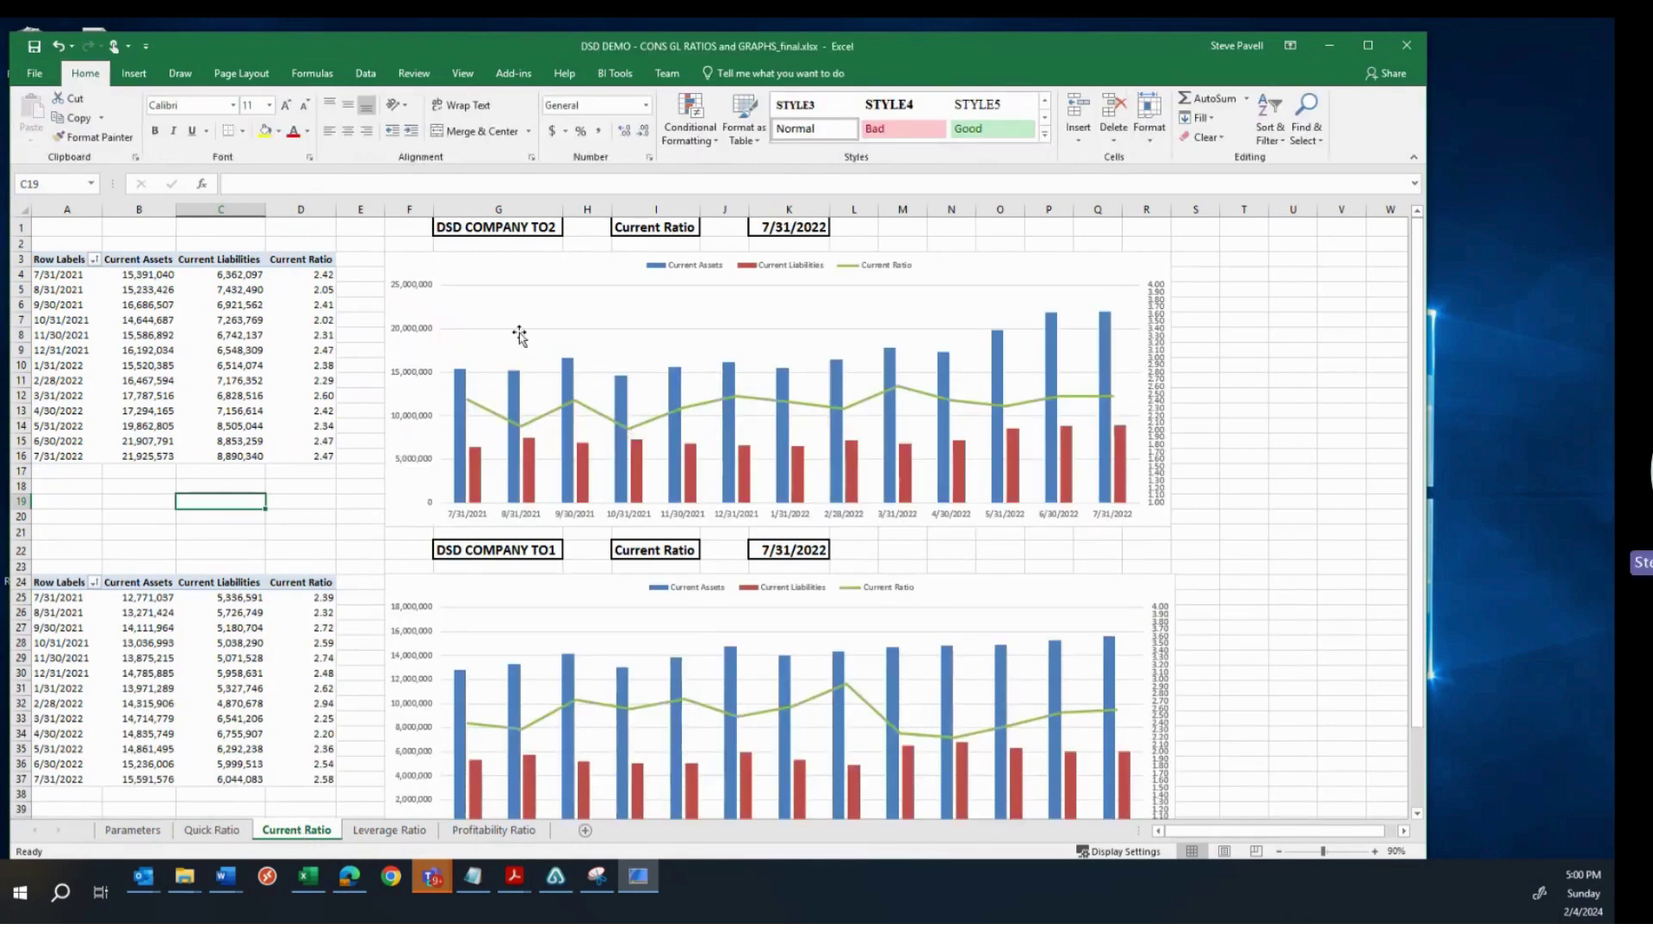
# Step: Set the first-column reporting unit in B3 to the DSD-TO1 FAY location
pyautogui.click(143, 833)
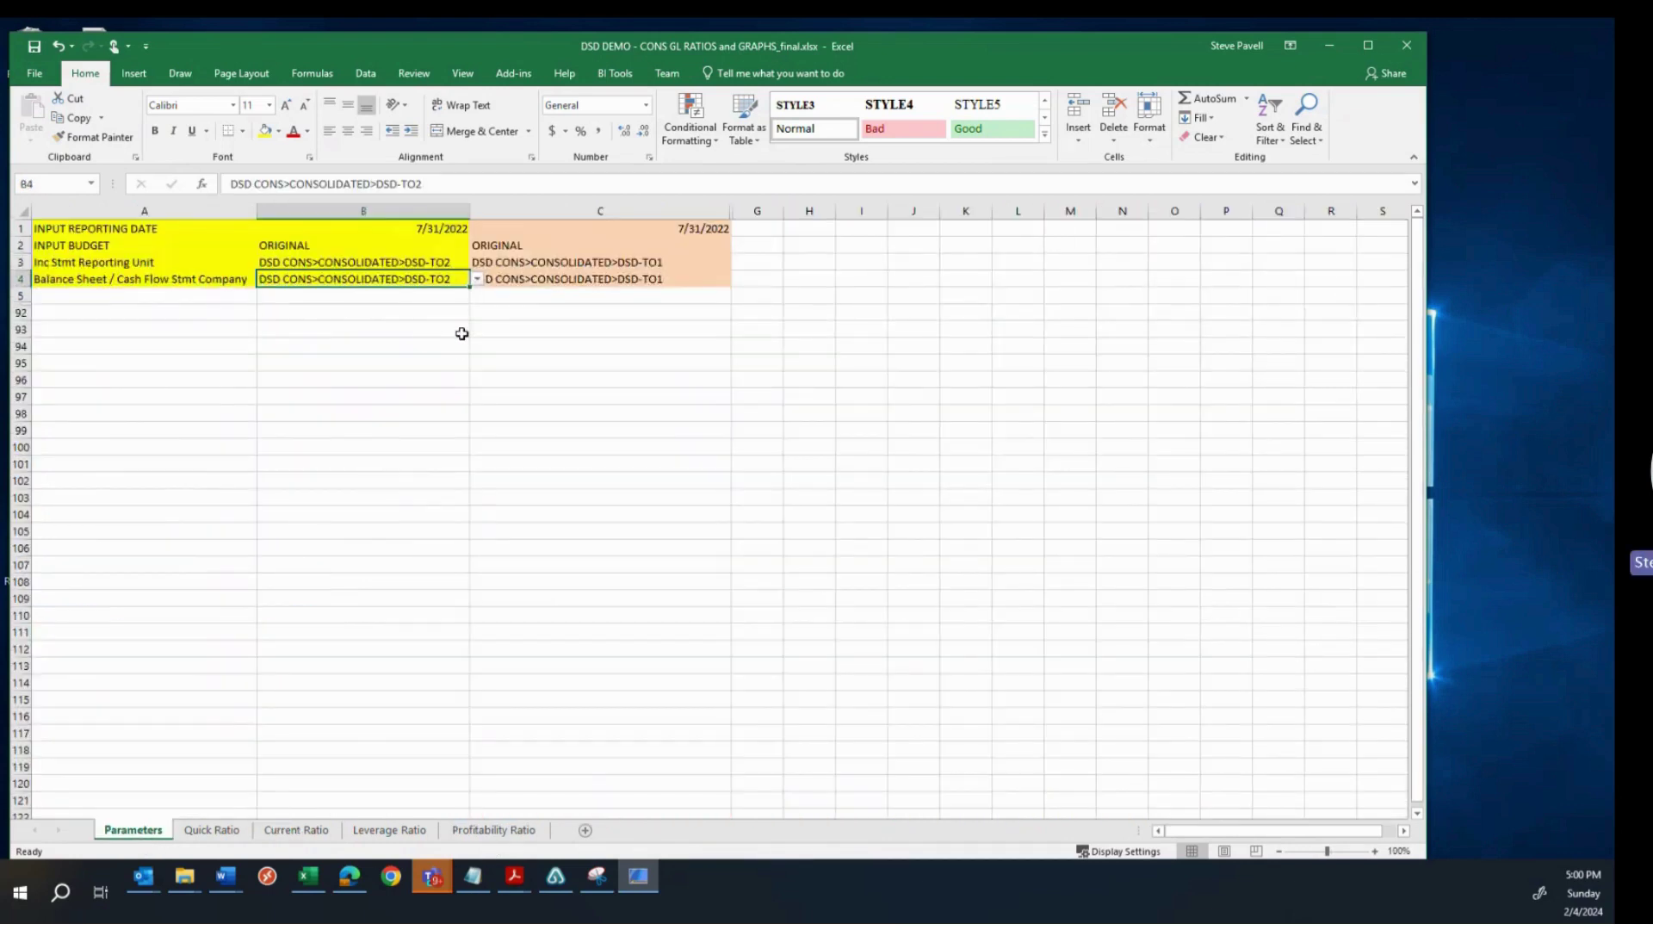
pyautogui.click(477, 281)
pyautogui.click(478, 280)
pyautogui.click(461, 262)
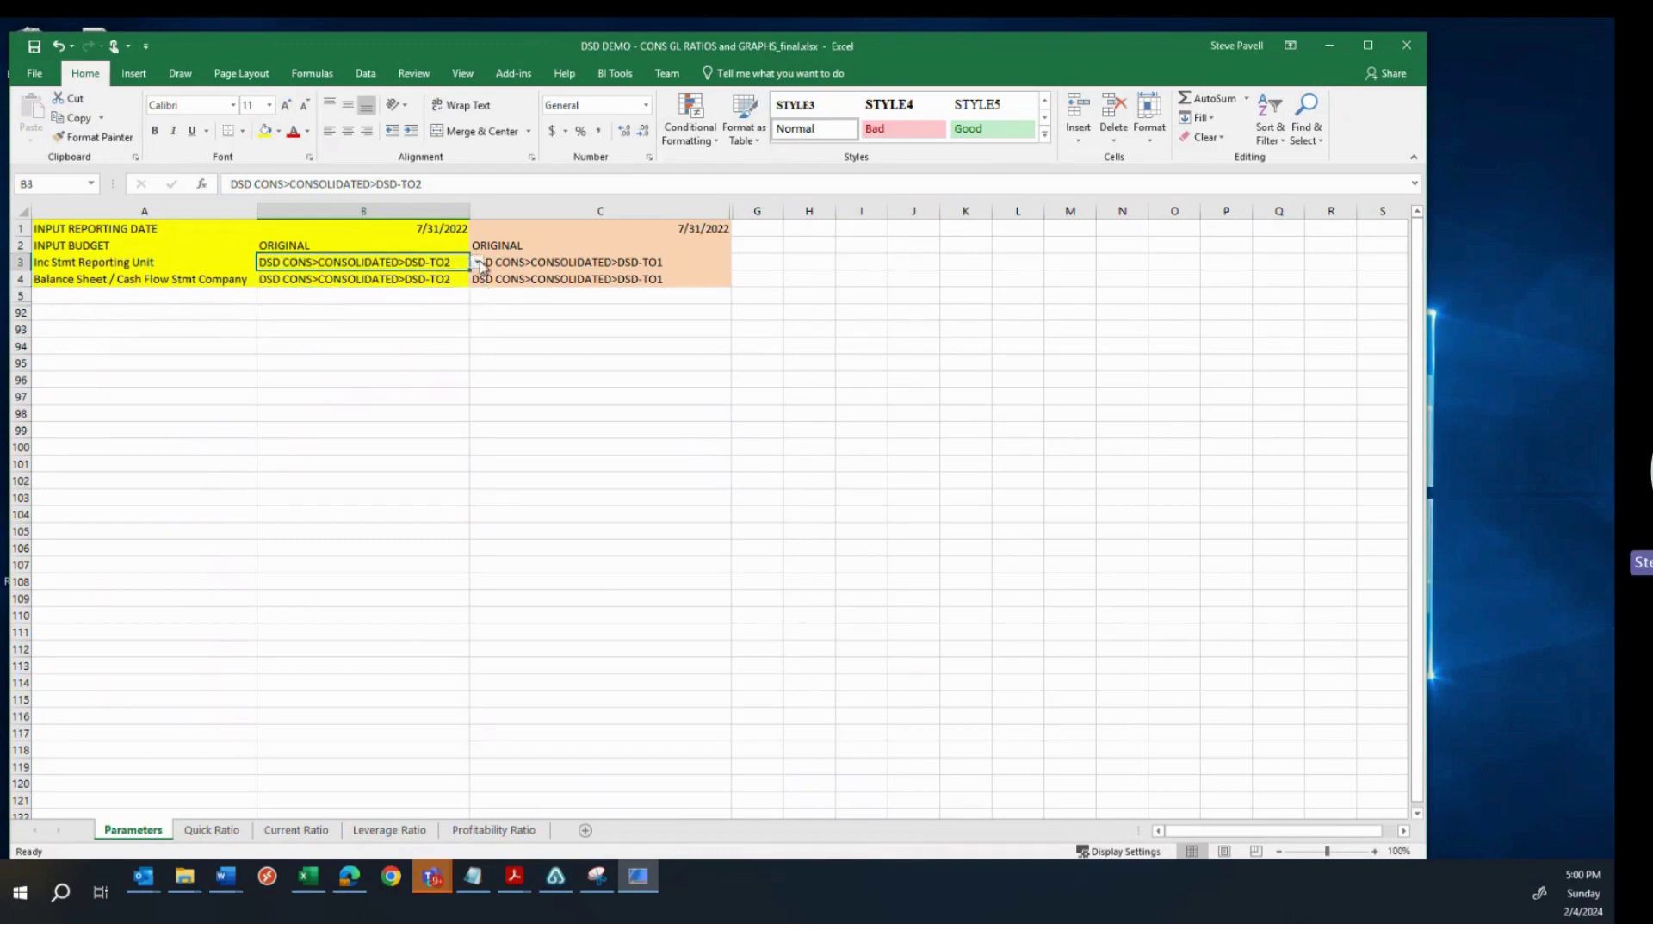
pyautogui.click(478, 261)
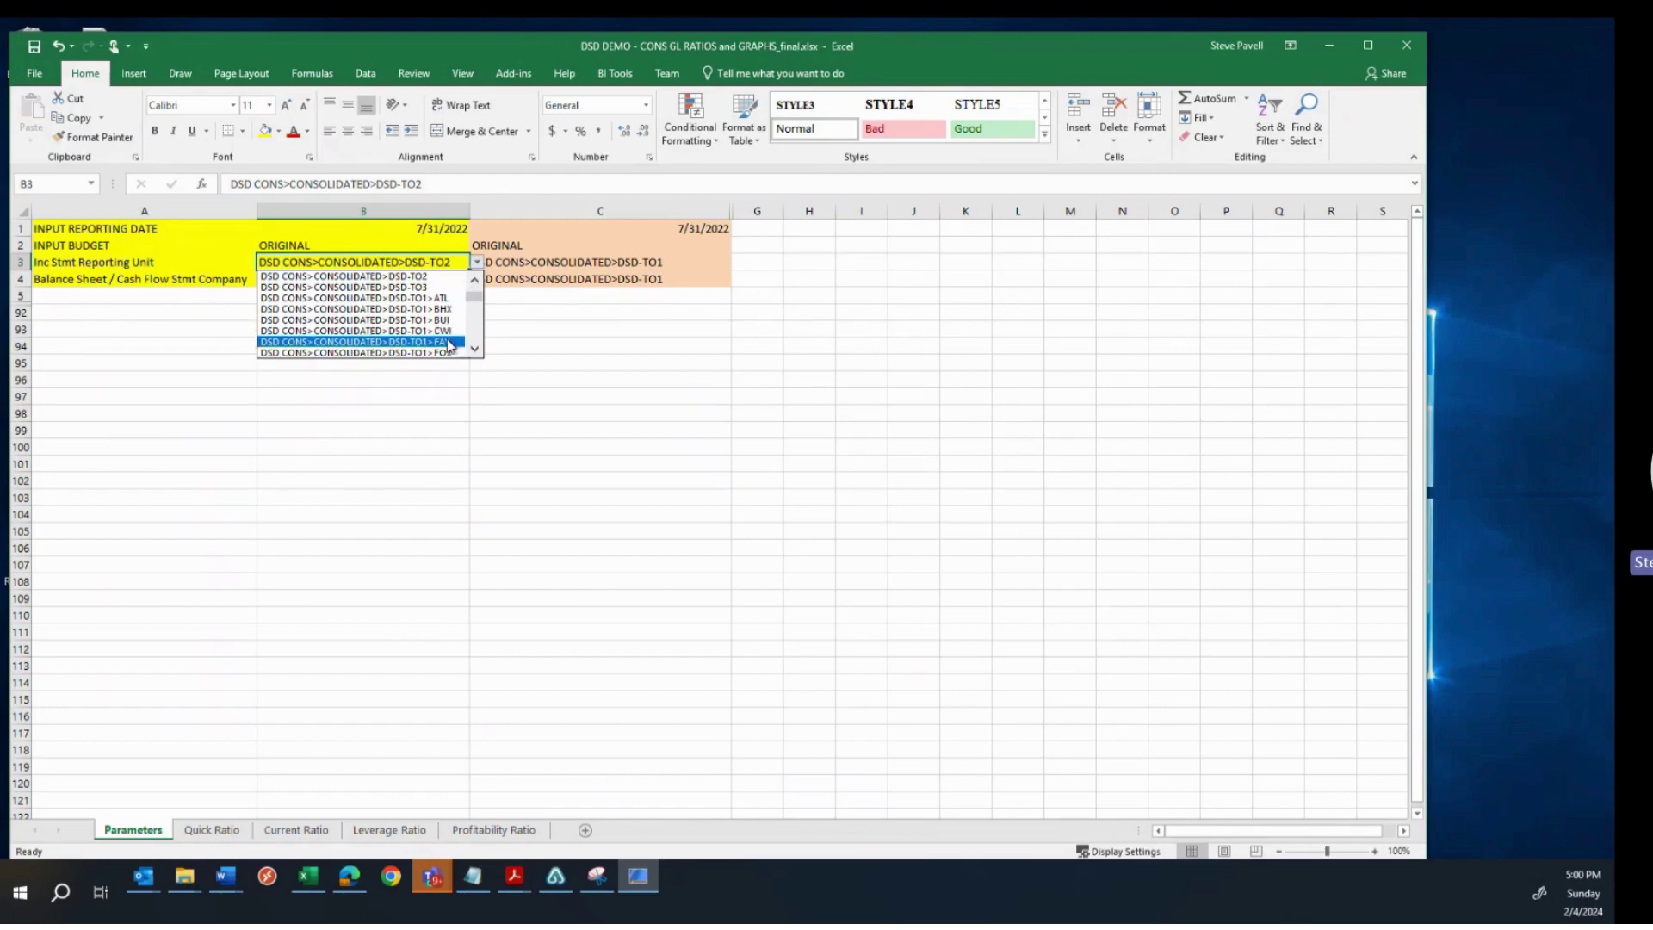
pyautogui.click(448, 342)
# Step: Set the comparison reporting unit in C3 to DSD-TO1>FAY
pyautogui.click(640, 261)
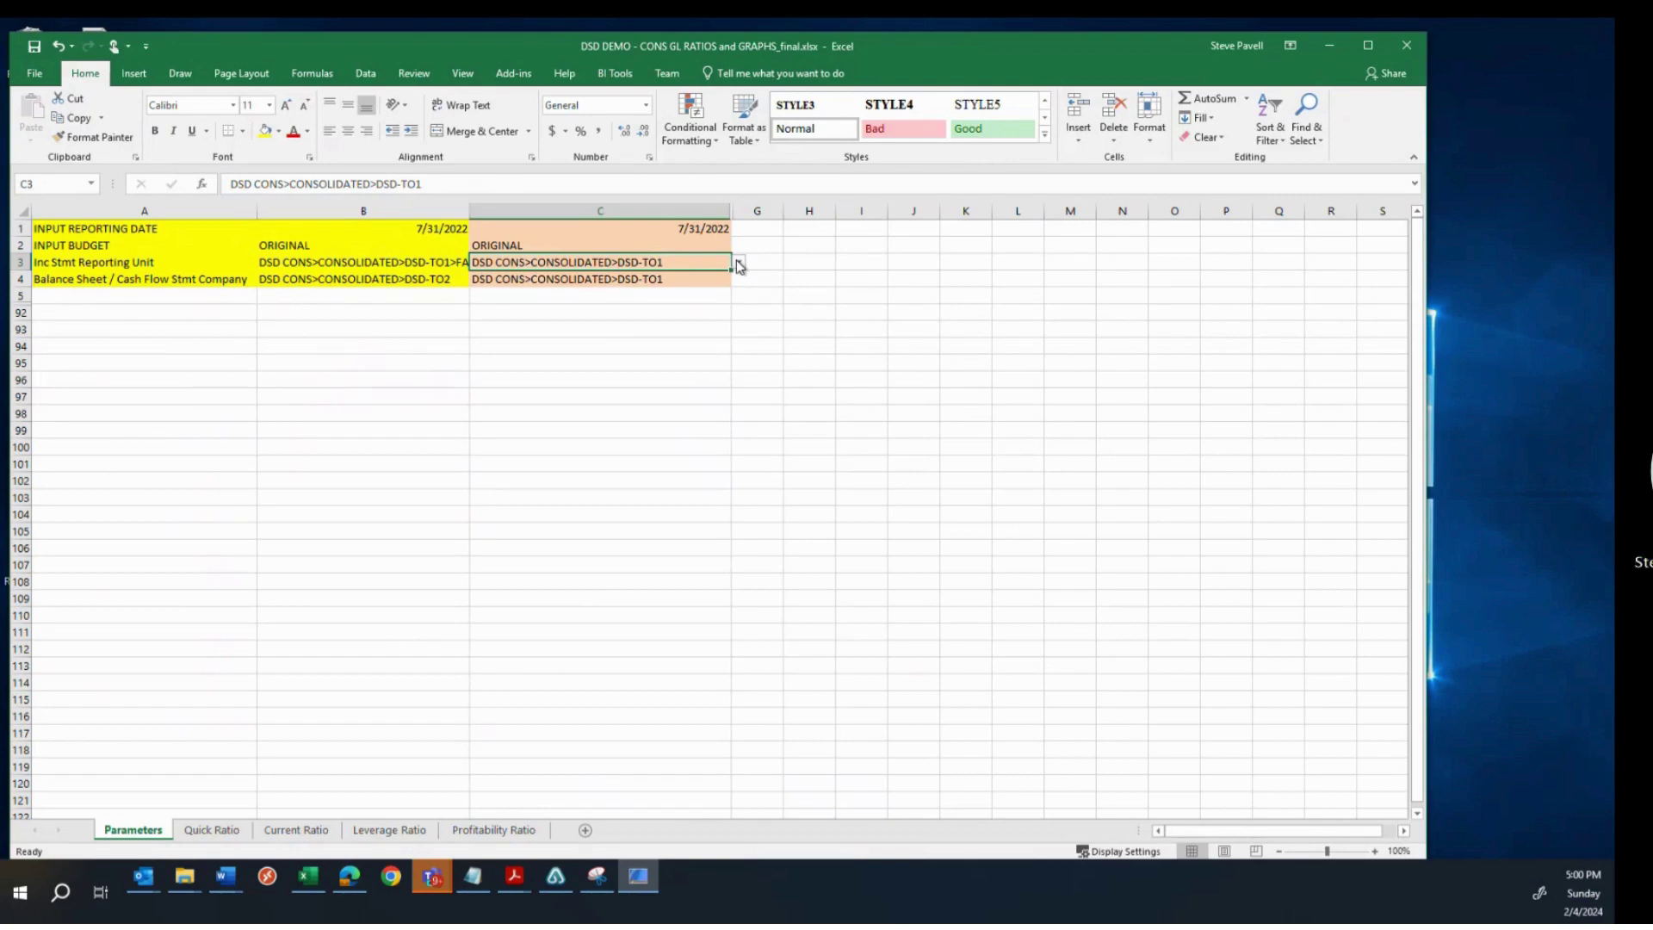
pyautogui.click(443, 281)
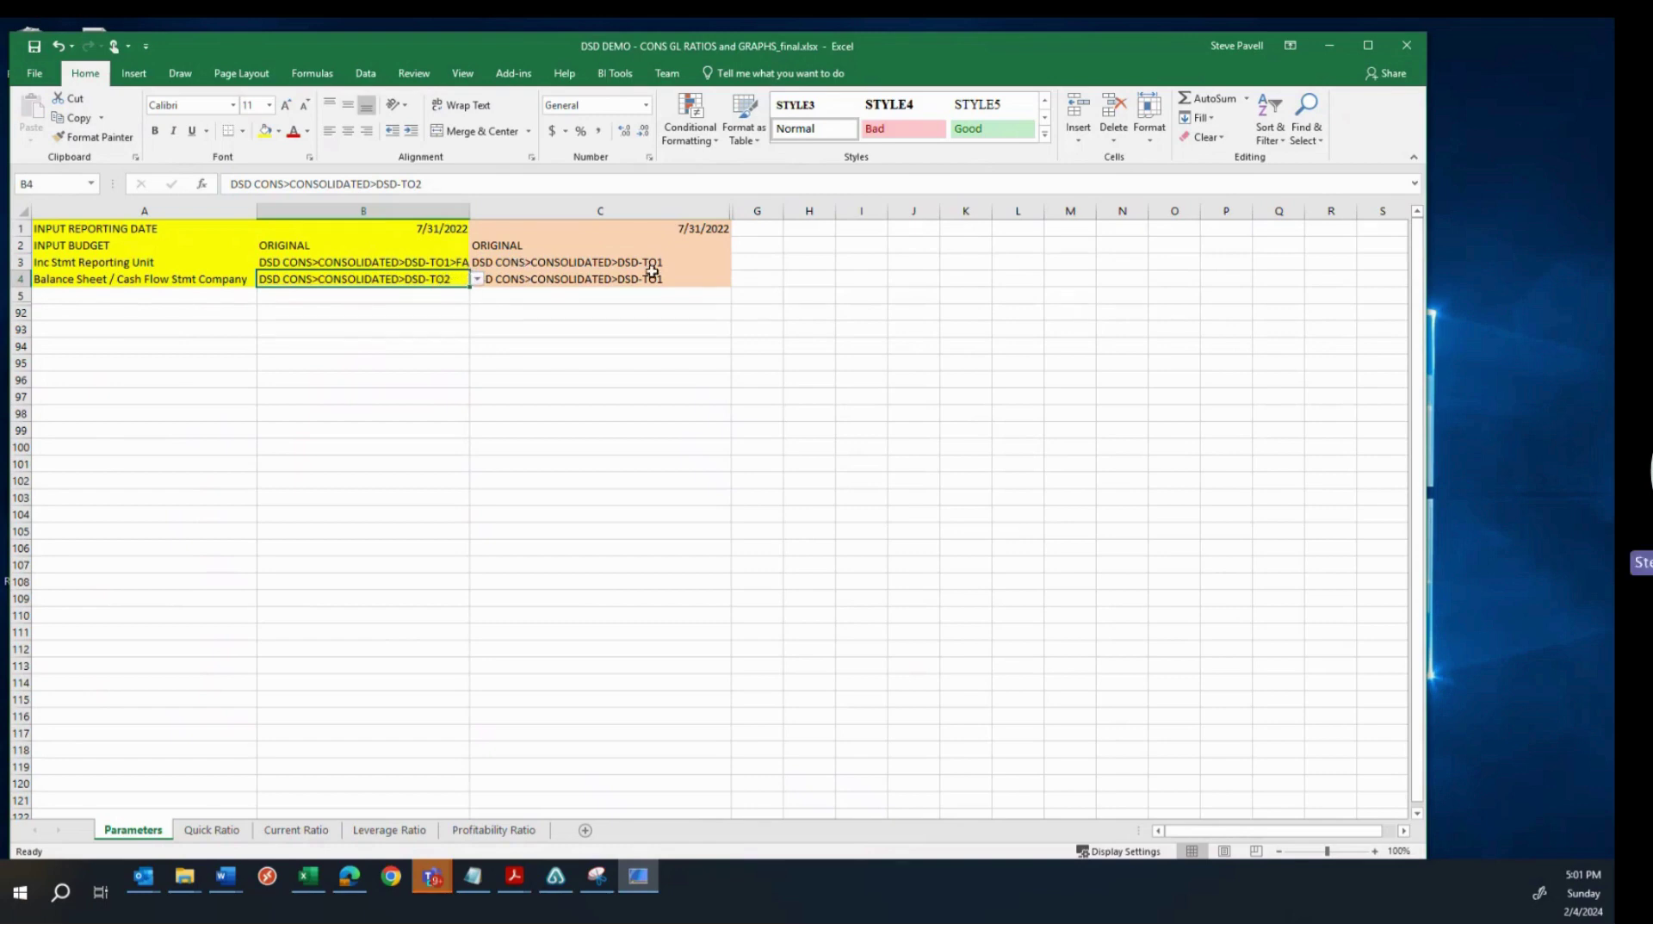
pyautogui.click(682, 260)
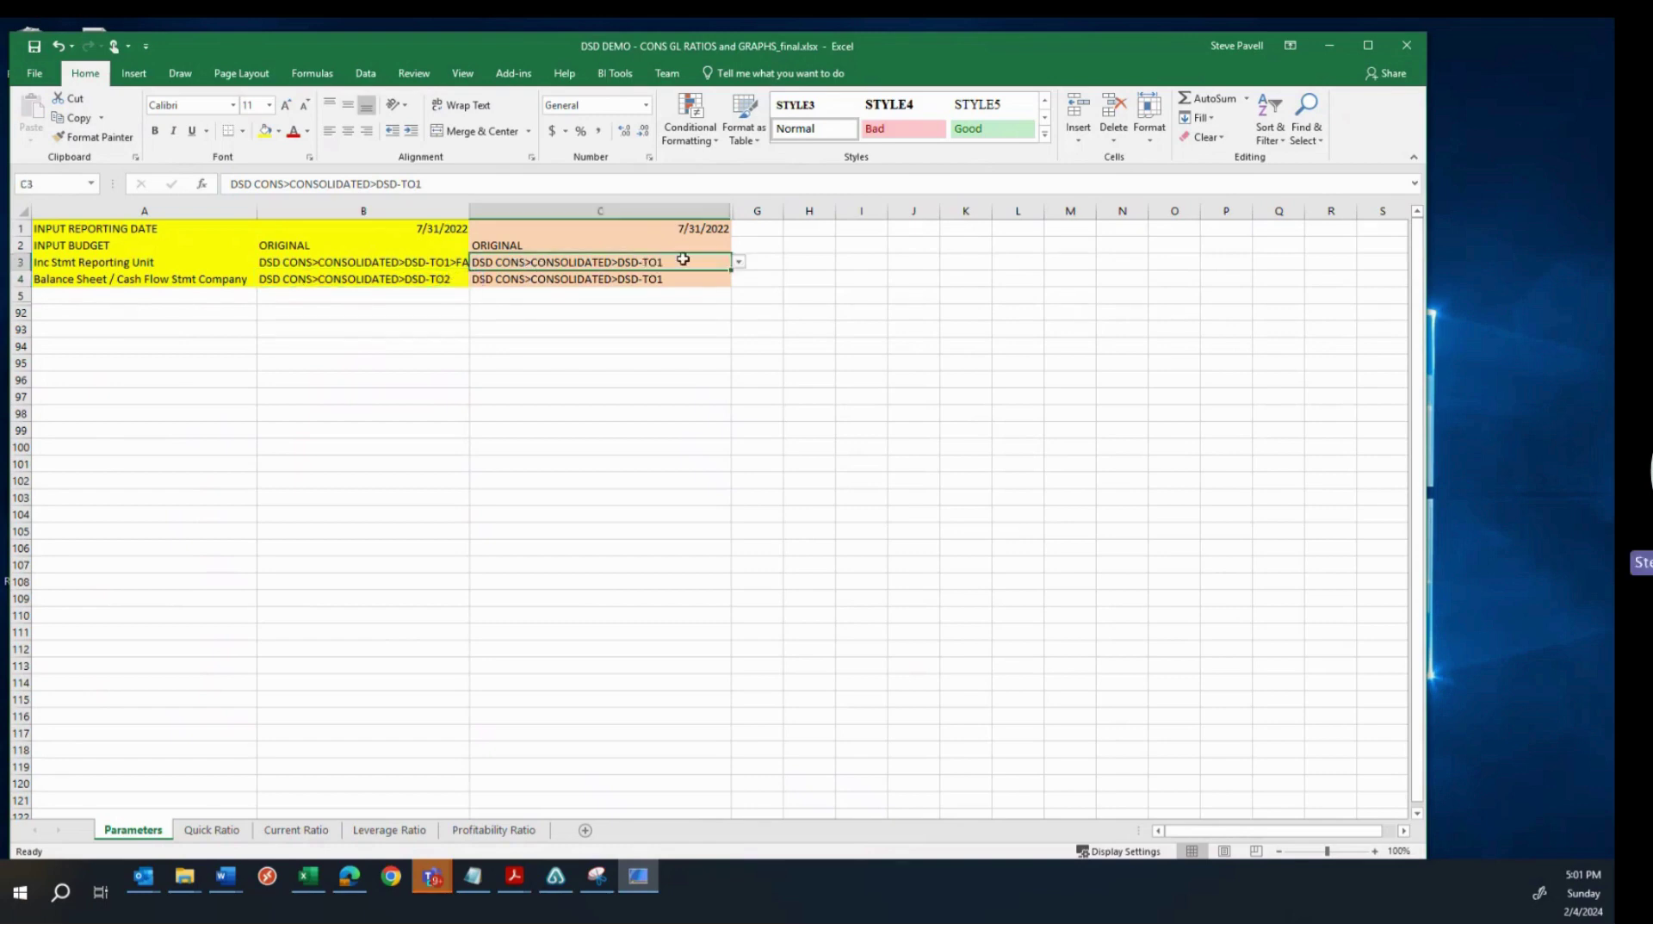
pyautogui.click(740, 263)
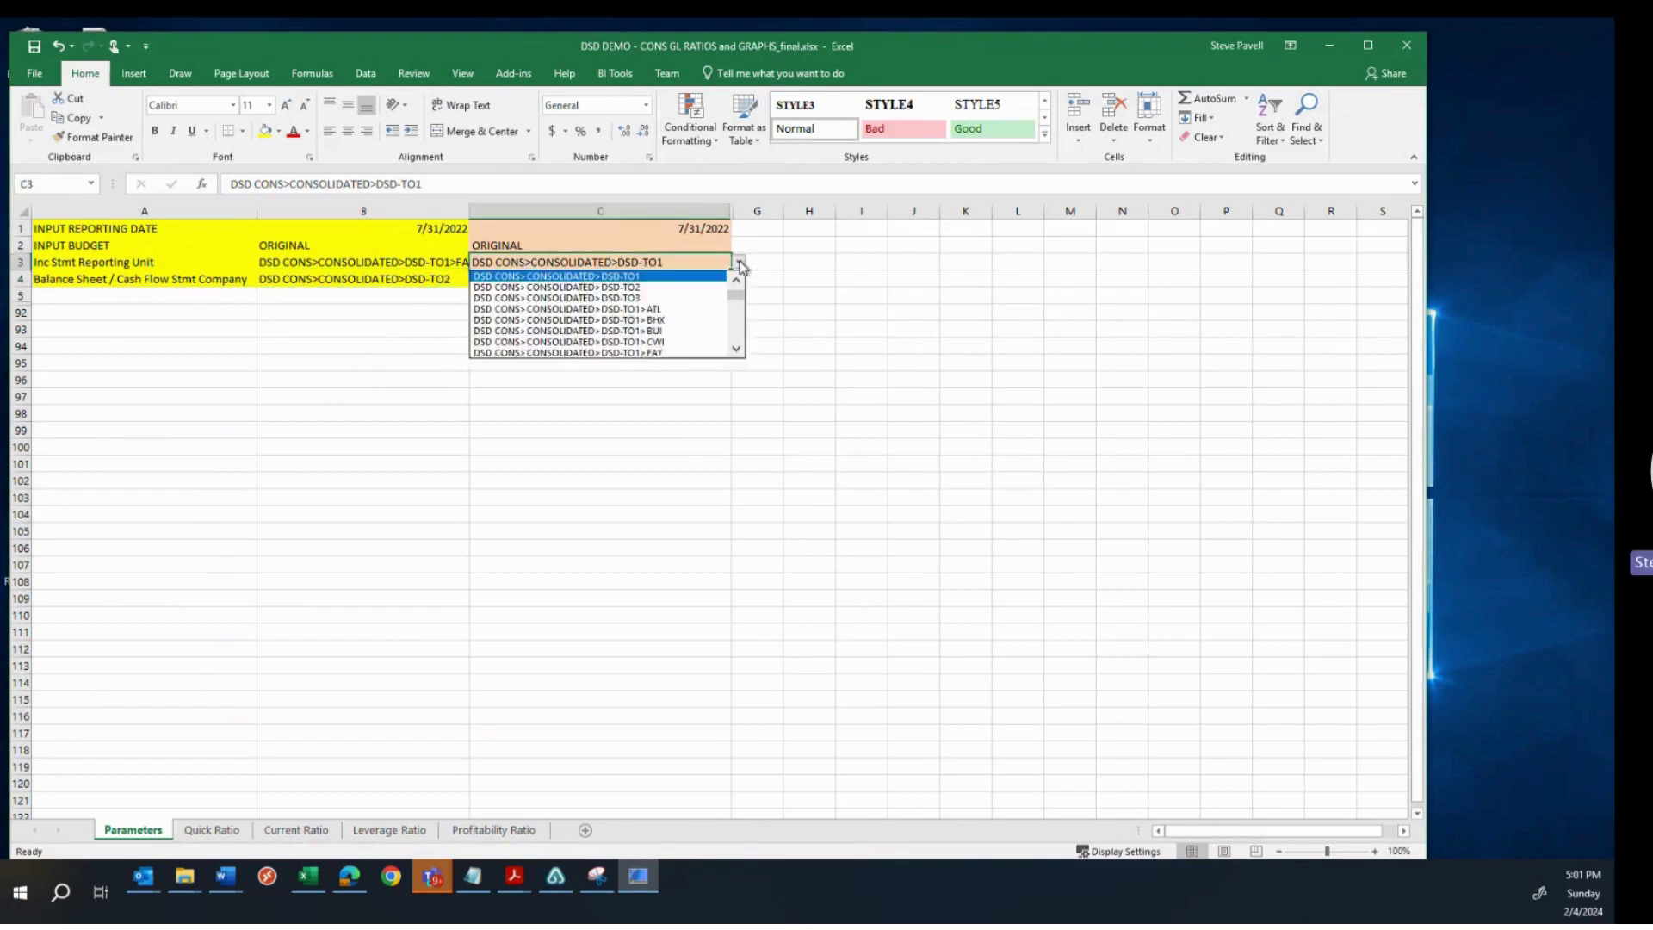
pyautogui.click(656, 354)
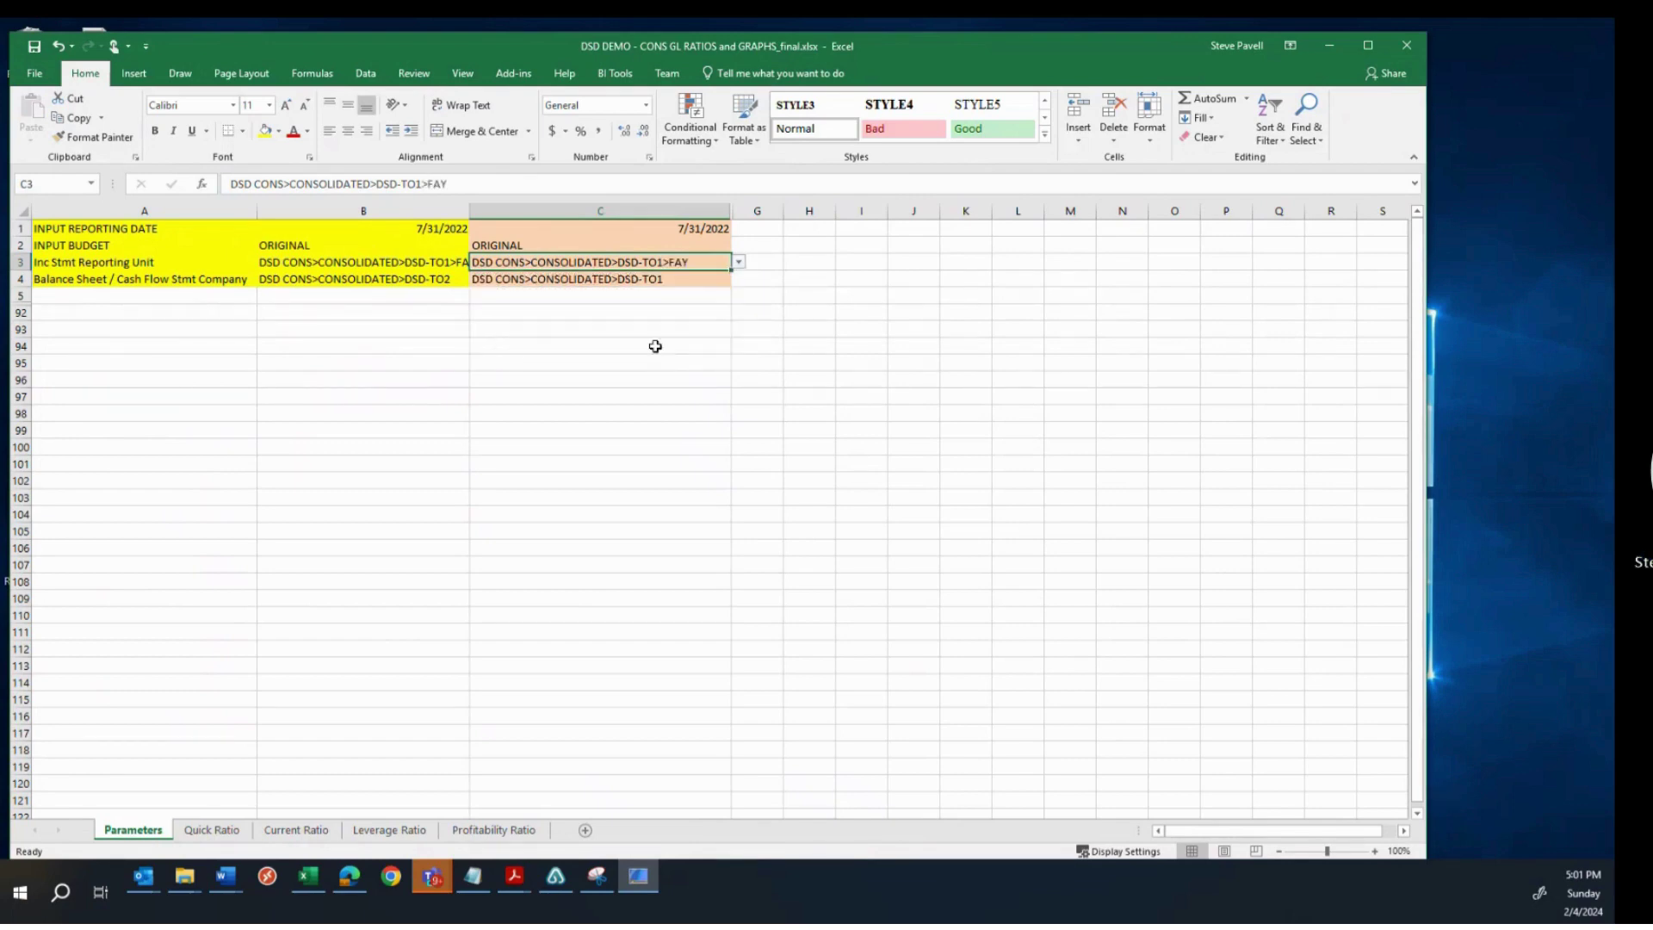
# Step: Change the comparison date in C1 from 7/31/2022 to 7/31/2021
pyautogui.click(665, 229)
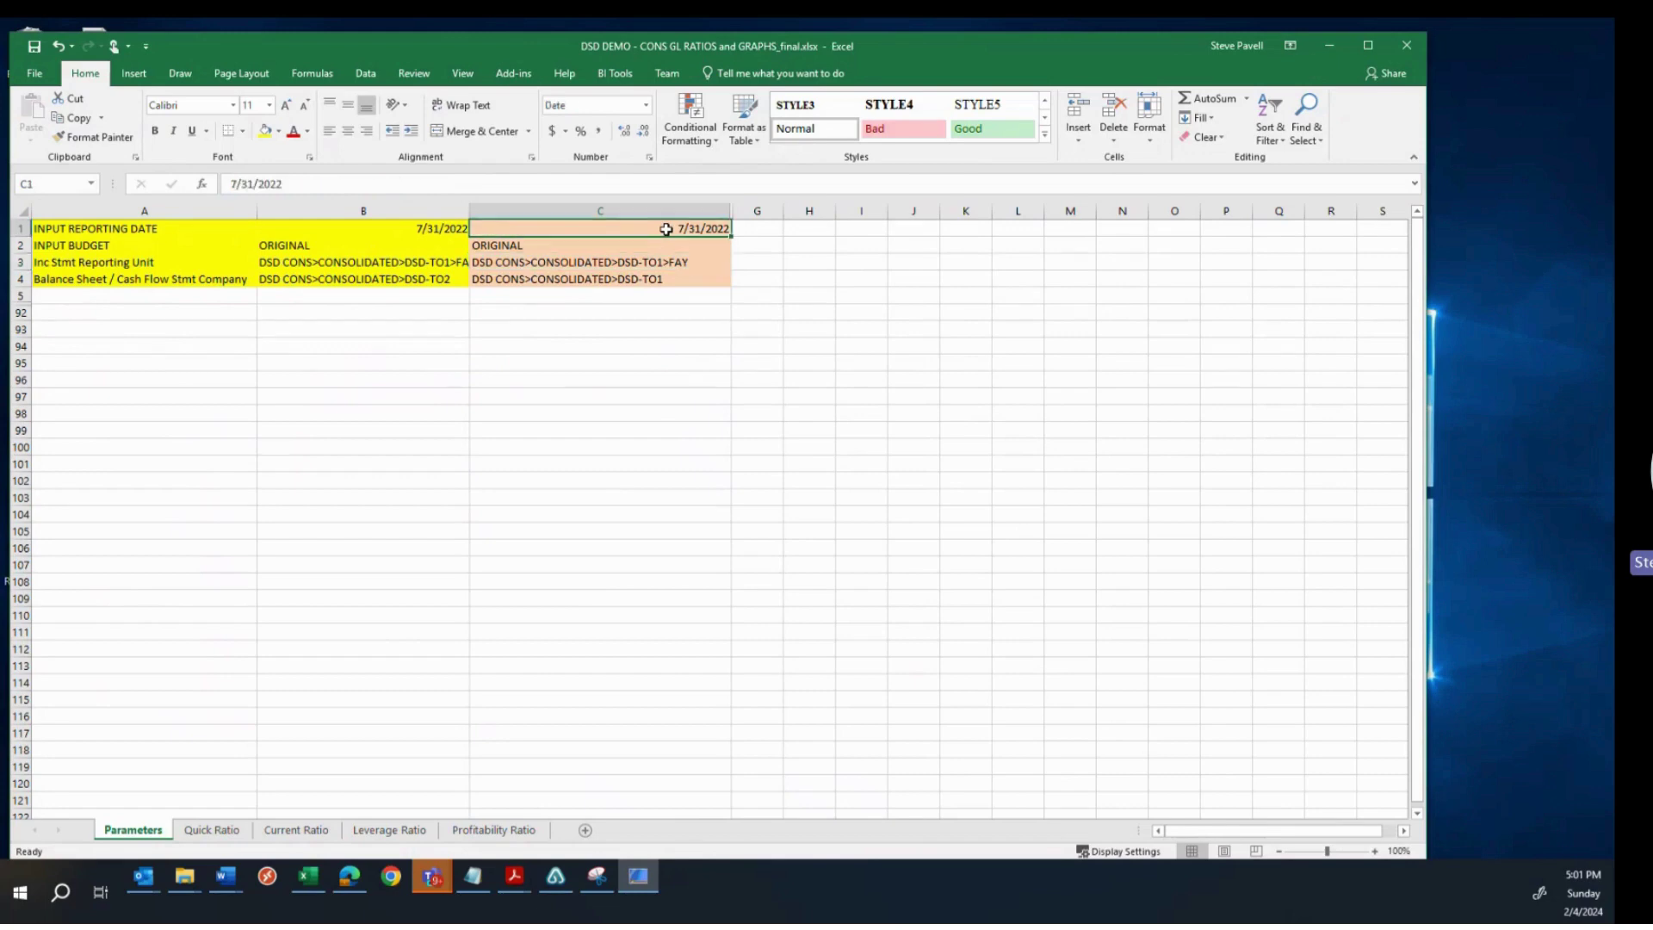
pyautogui.click(318, 184)
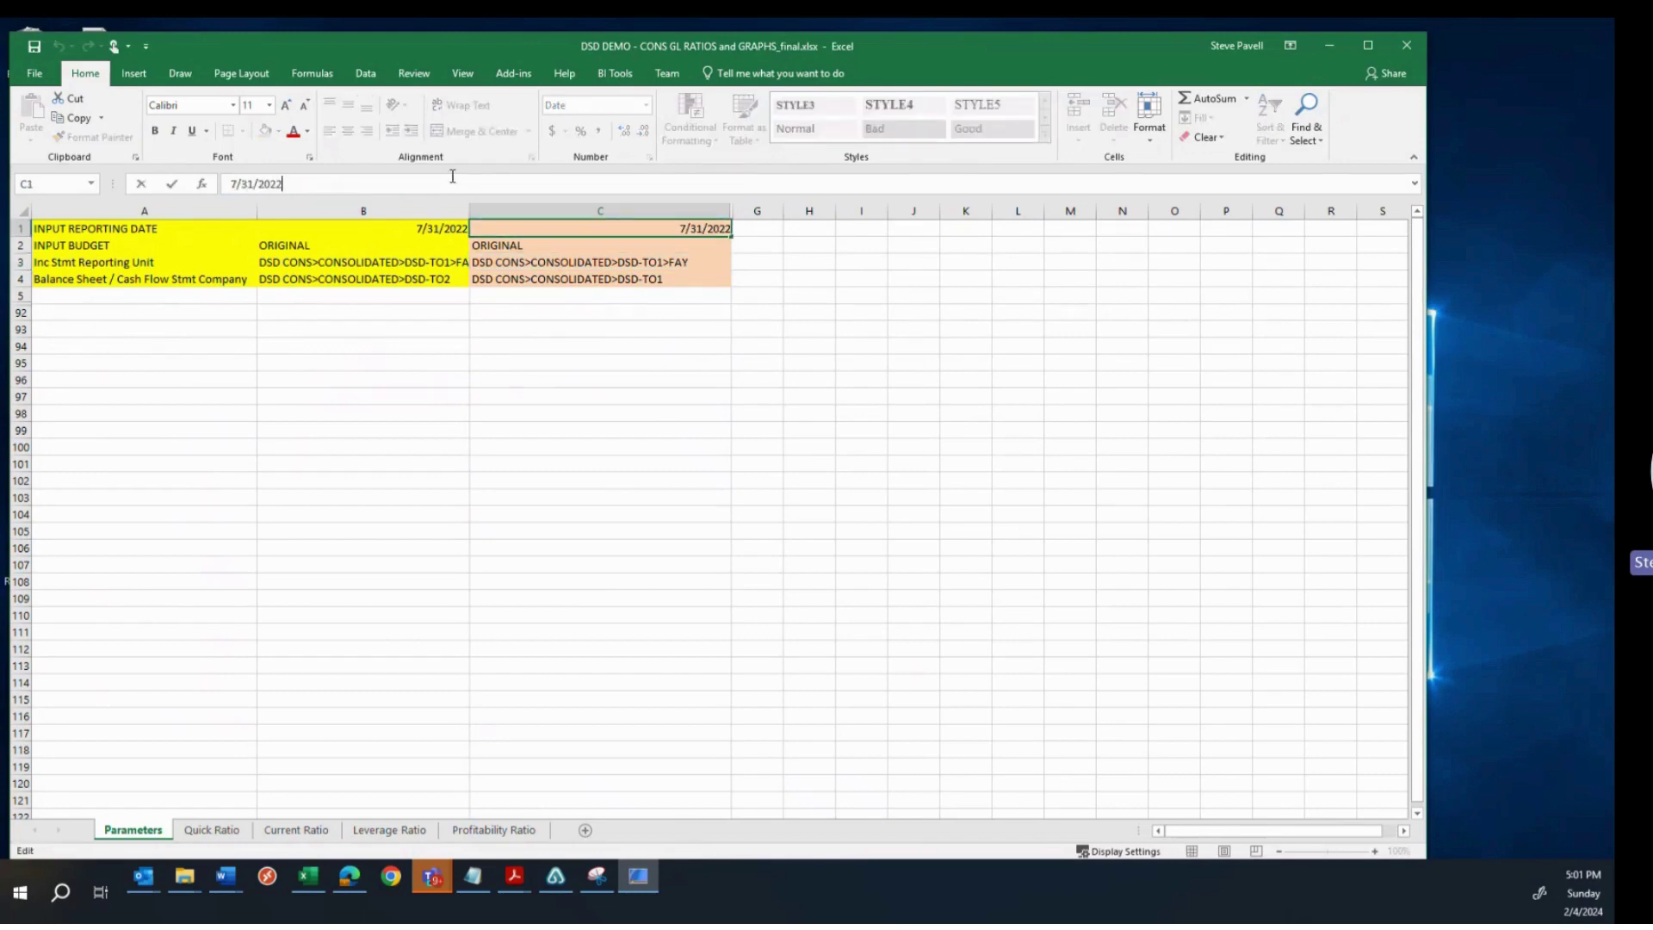
pyautogui.press('BackSpace')
pyautogui.write('1')
pyautogui.click(531, 521)
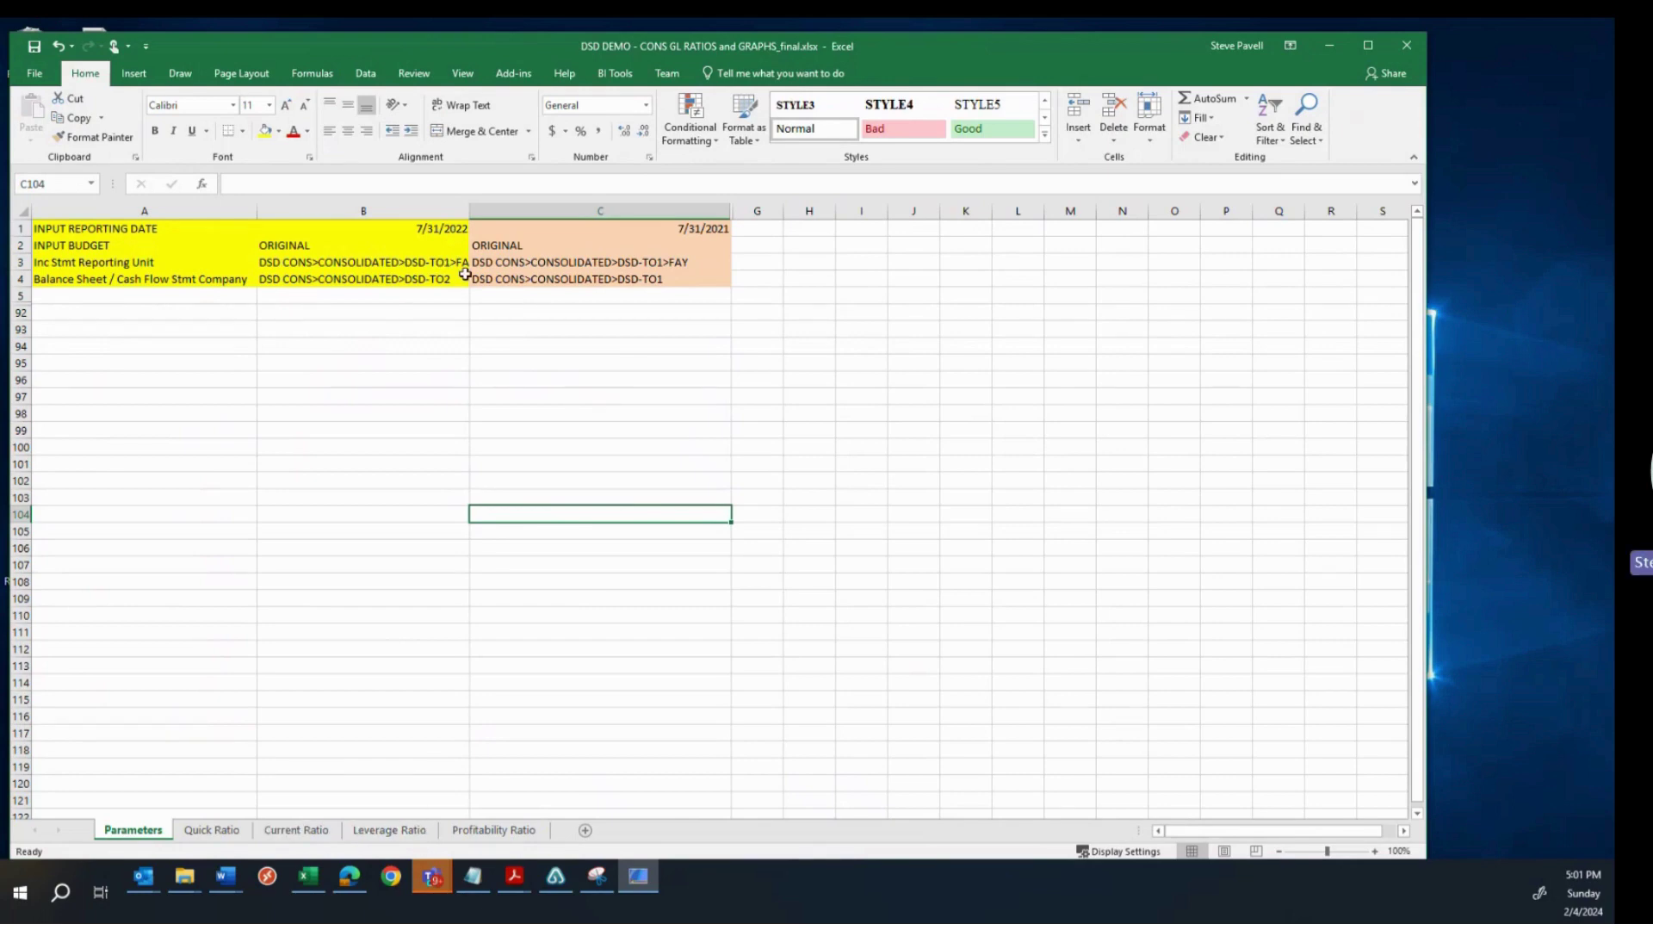
# Step: Refresh all Profitability Ratio pivots and charts so TO1 - FAYETVILLE shows 7/31/2021 figures
pyautogui.click(518, 834)
pyautogui.click(208, 597)
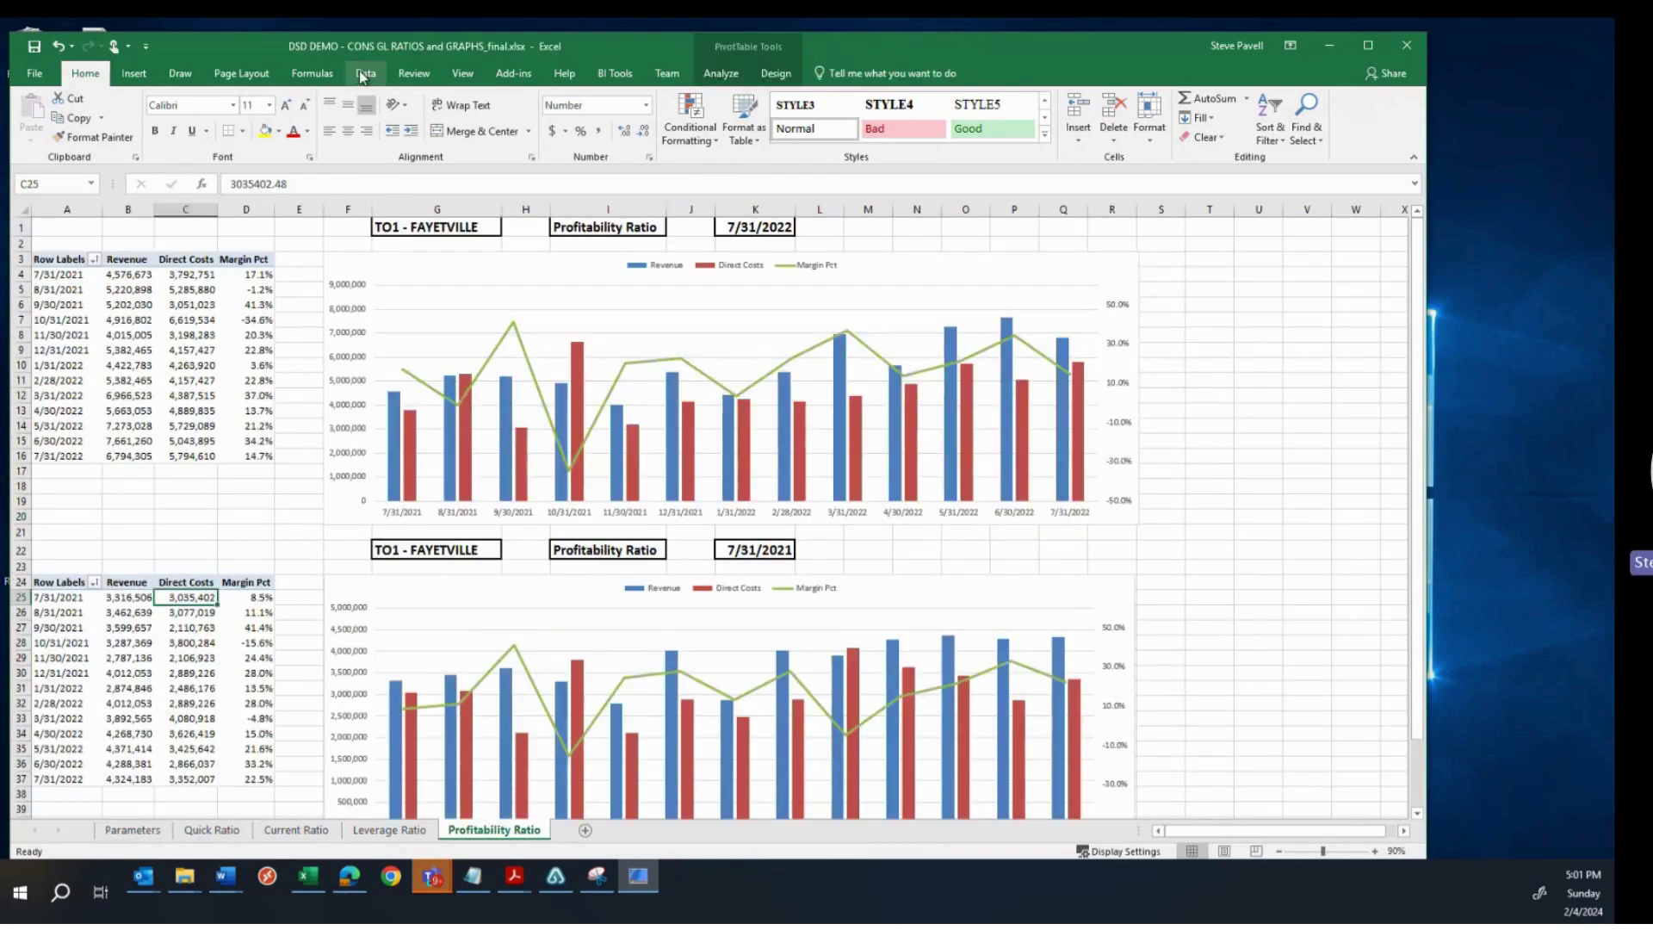
pyautogui.click(721, 73)
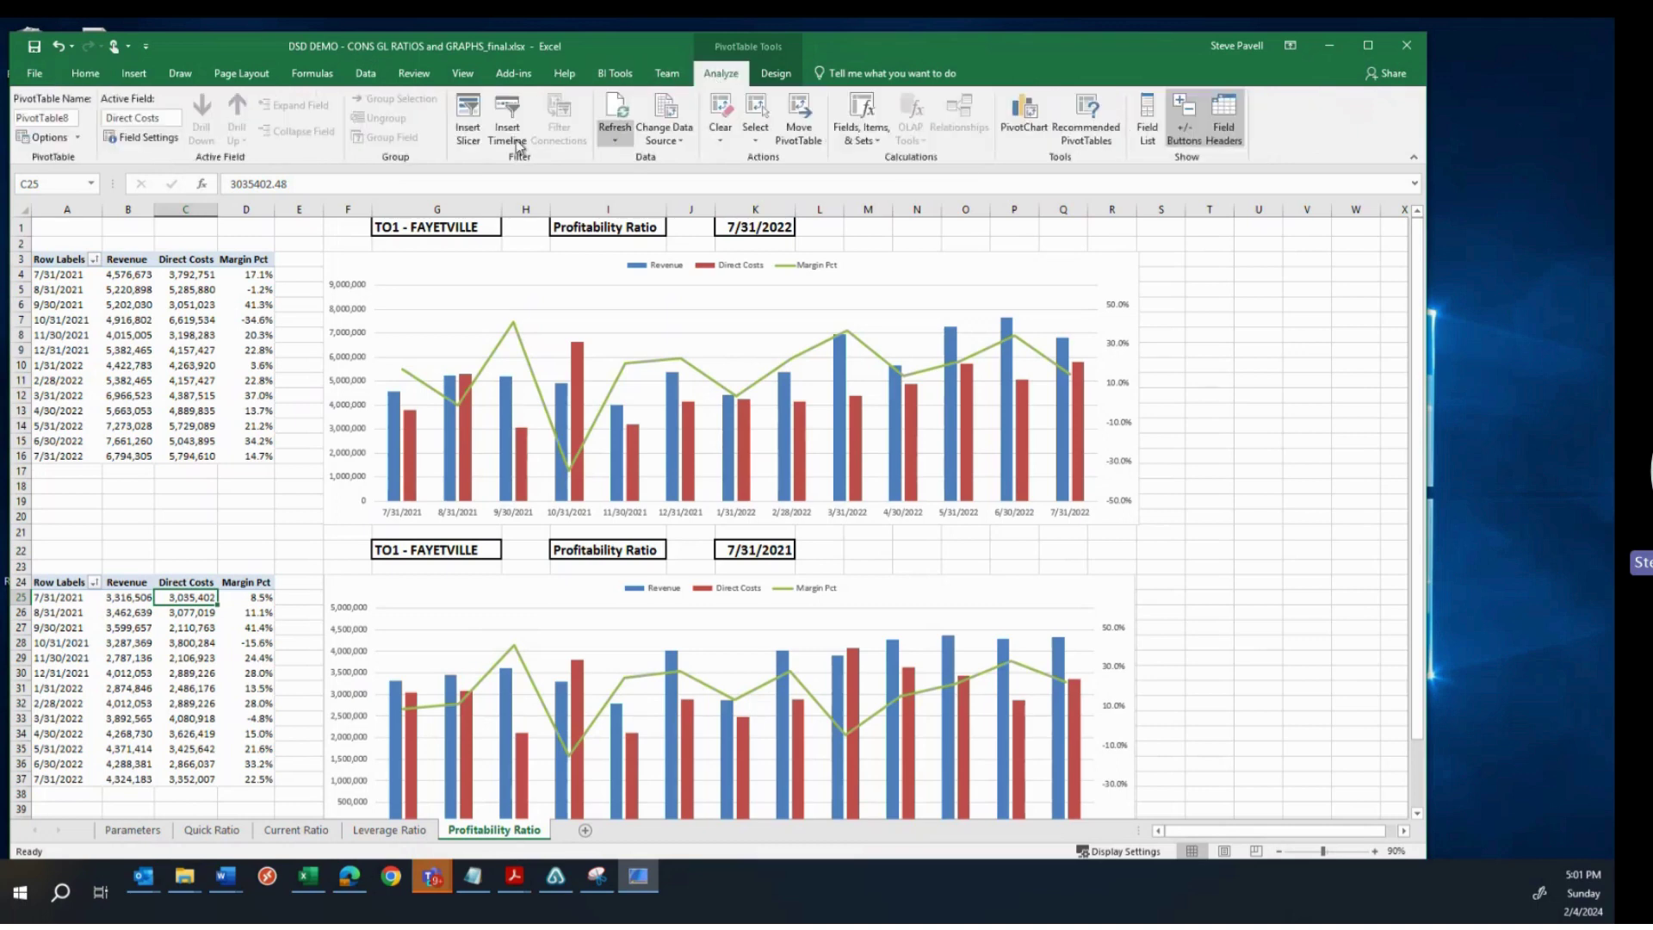
pyautogui.click(614, 139)
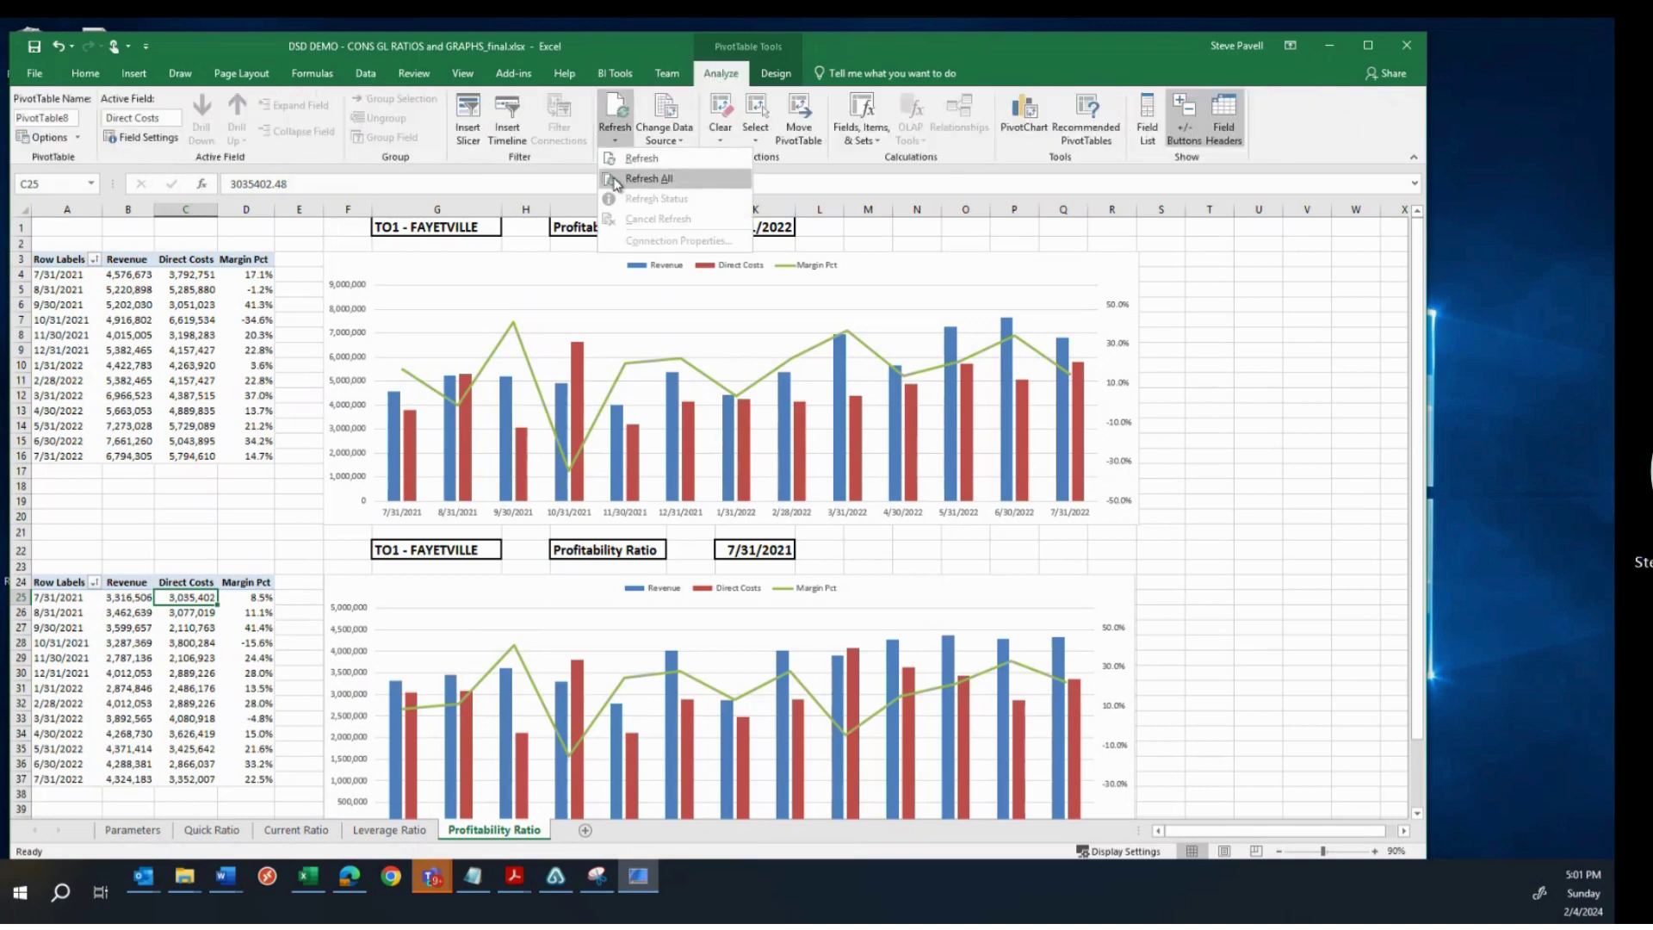
pyautogui.click(648, 179)
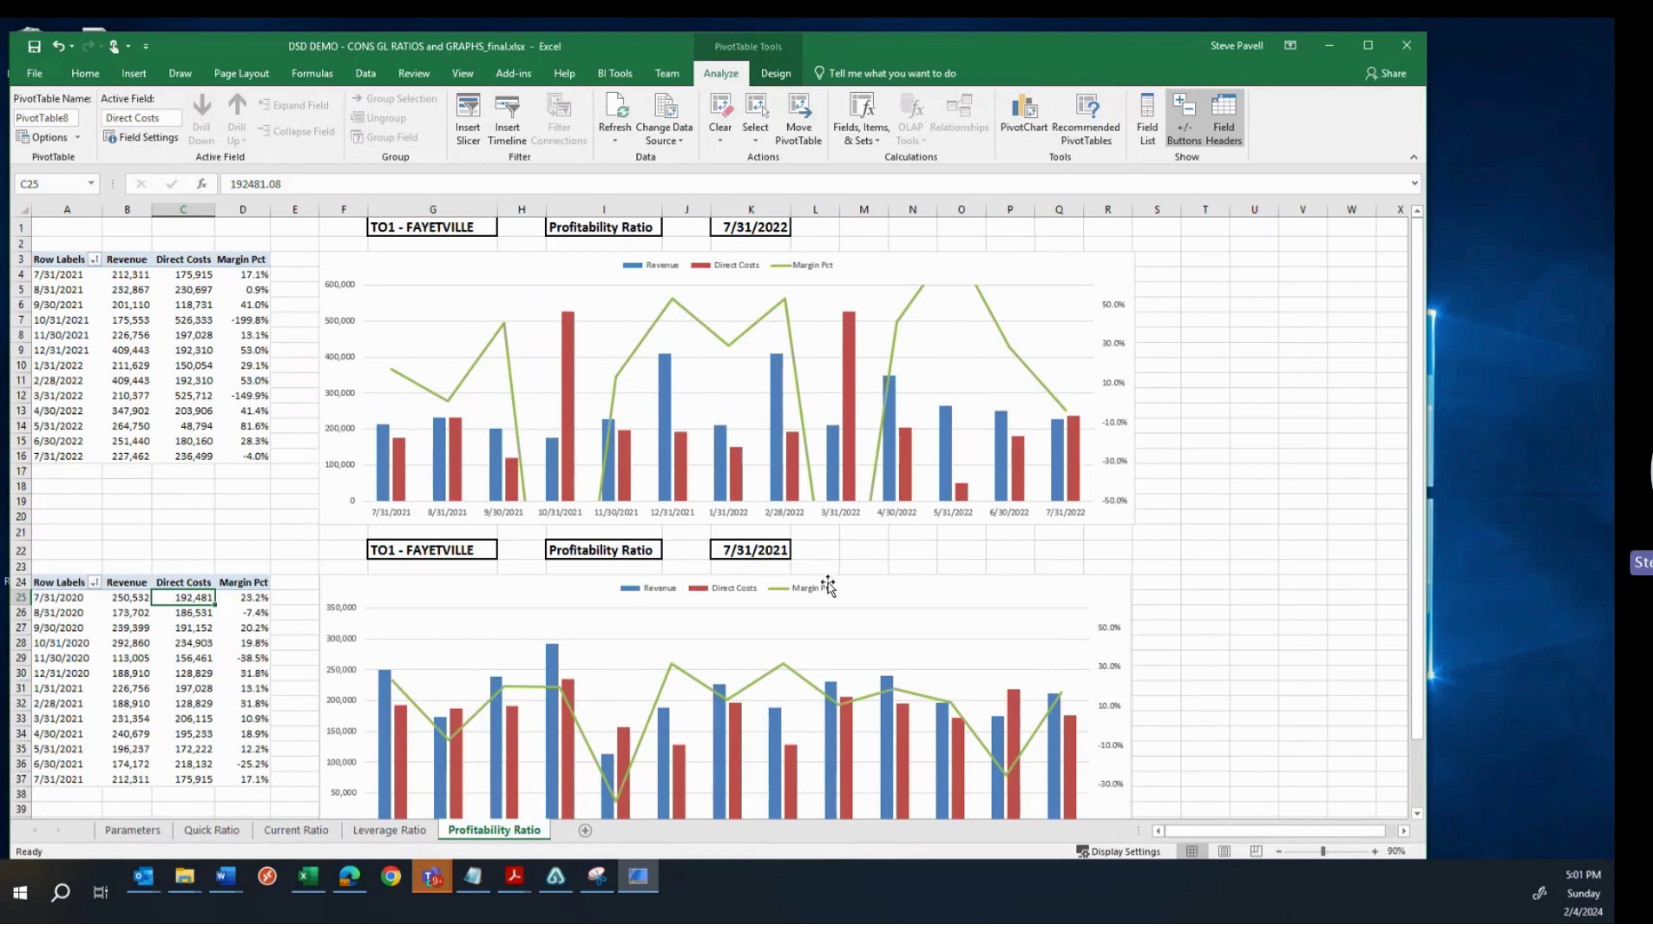
pyautogui.scroll(-1, 828, 585)
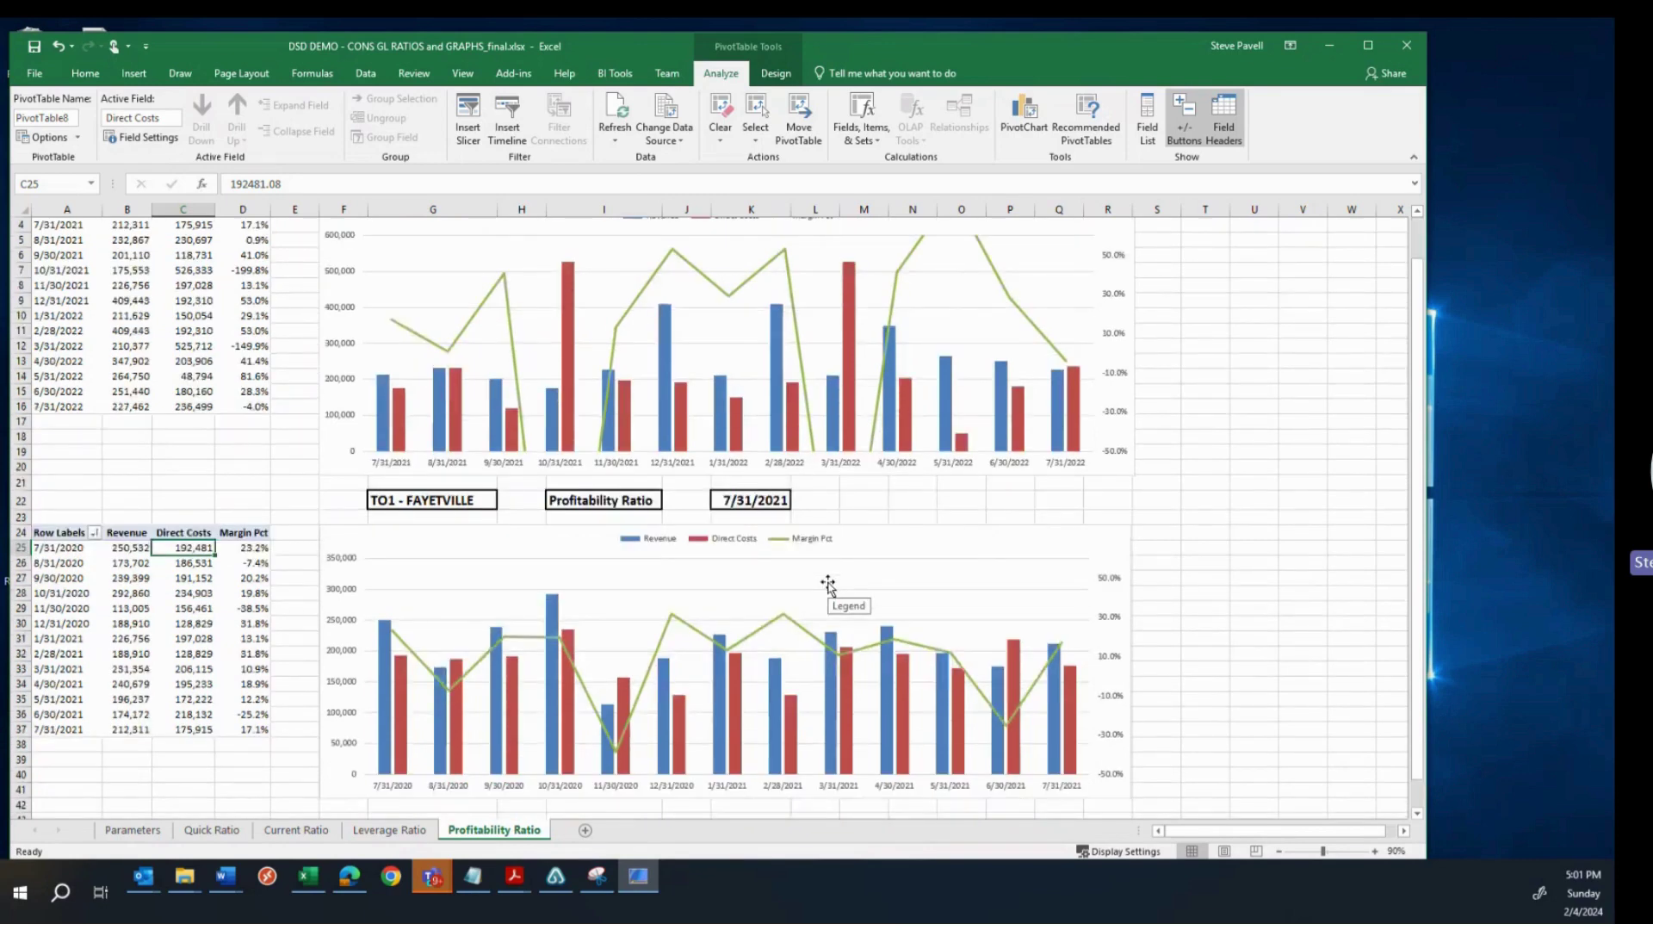
pyautogui.scroll(1, 828, 586)
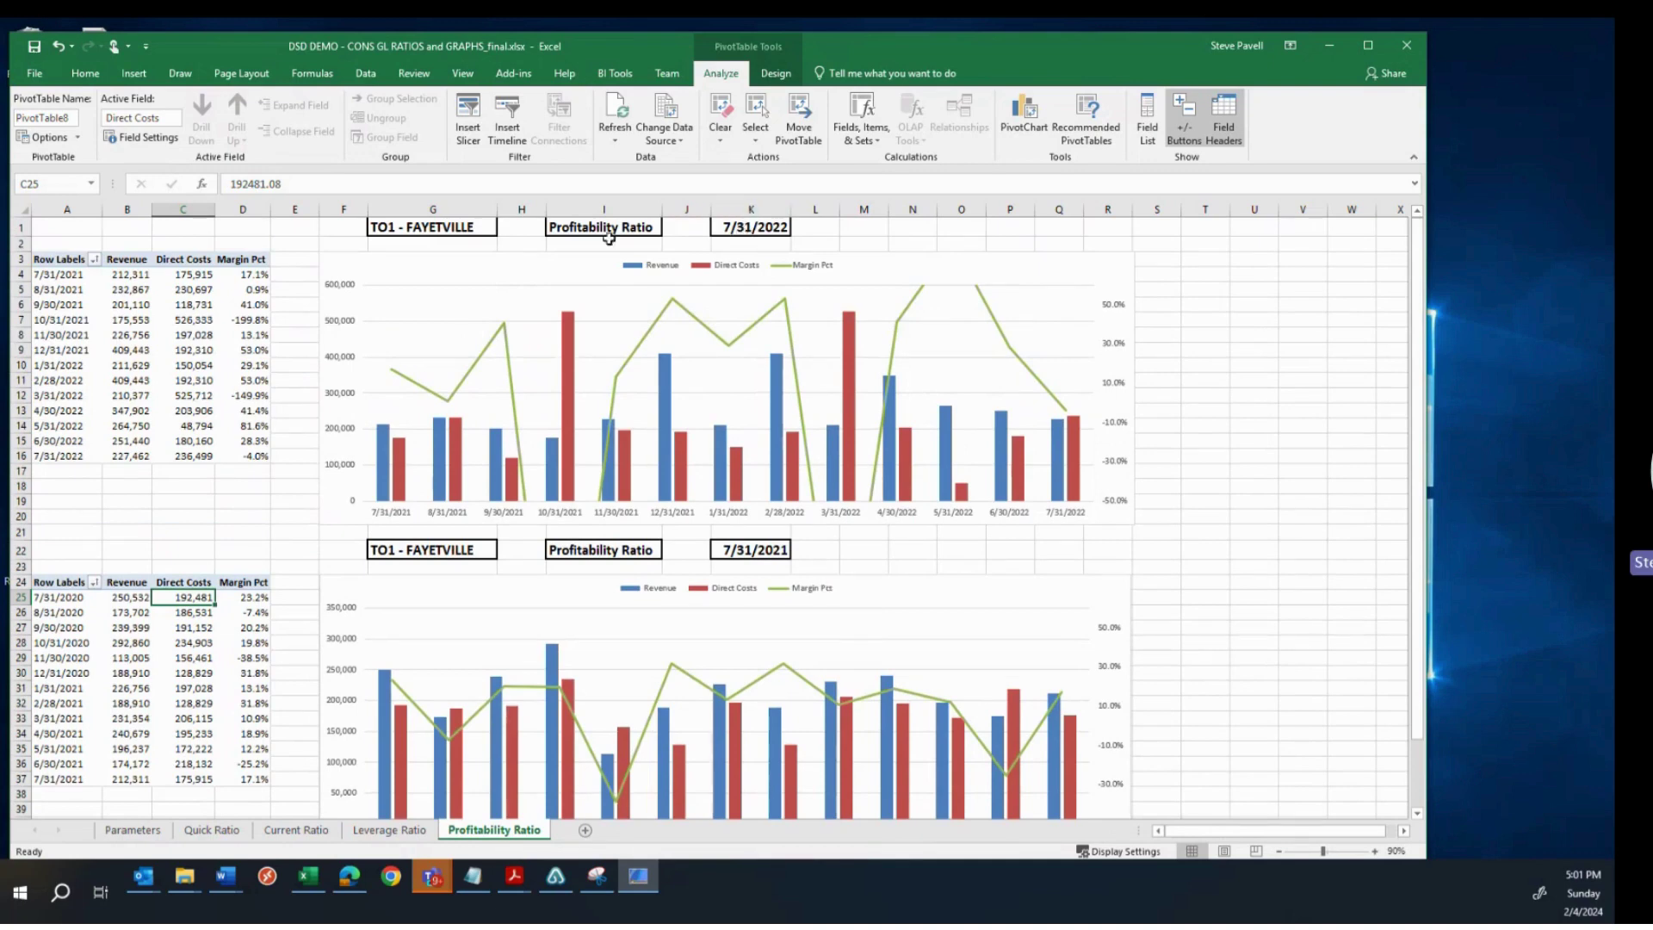
# Step: Pick DSD CONS>CONSOLIDATED>DSD-TO1>RAL from the C3 dropdown on the Parameters sheet
pyautogui.click(129, 831)
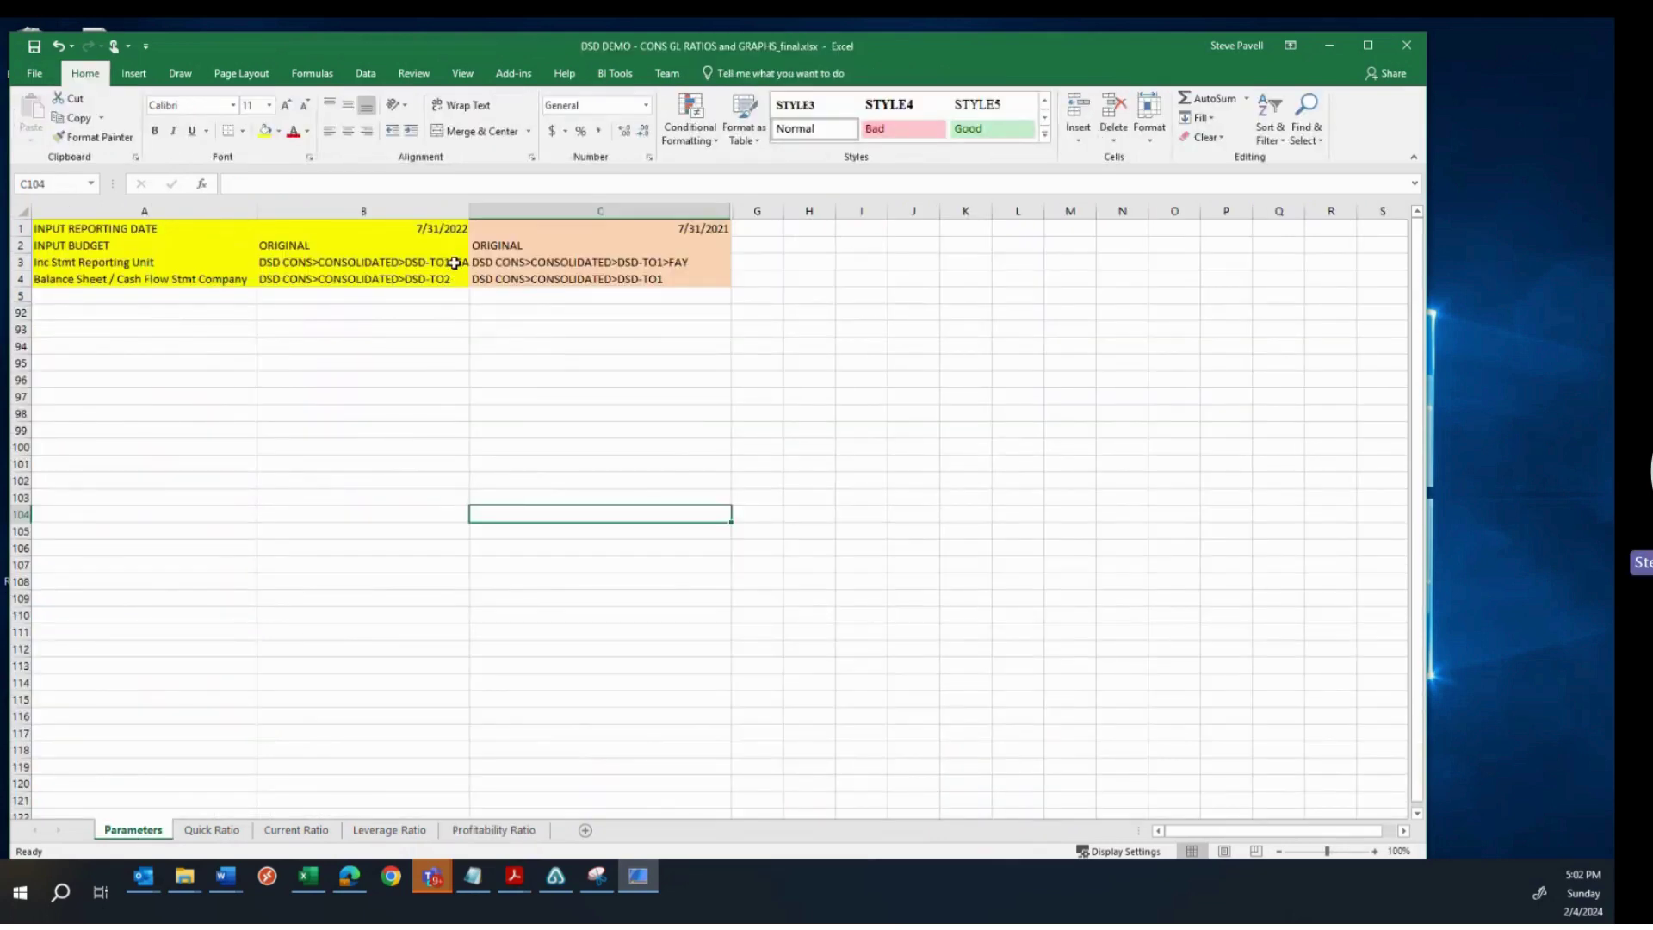
pyautogui.click(454, 263)
pyautogui.click(677, 263)
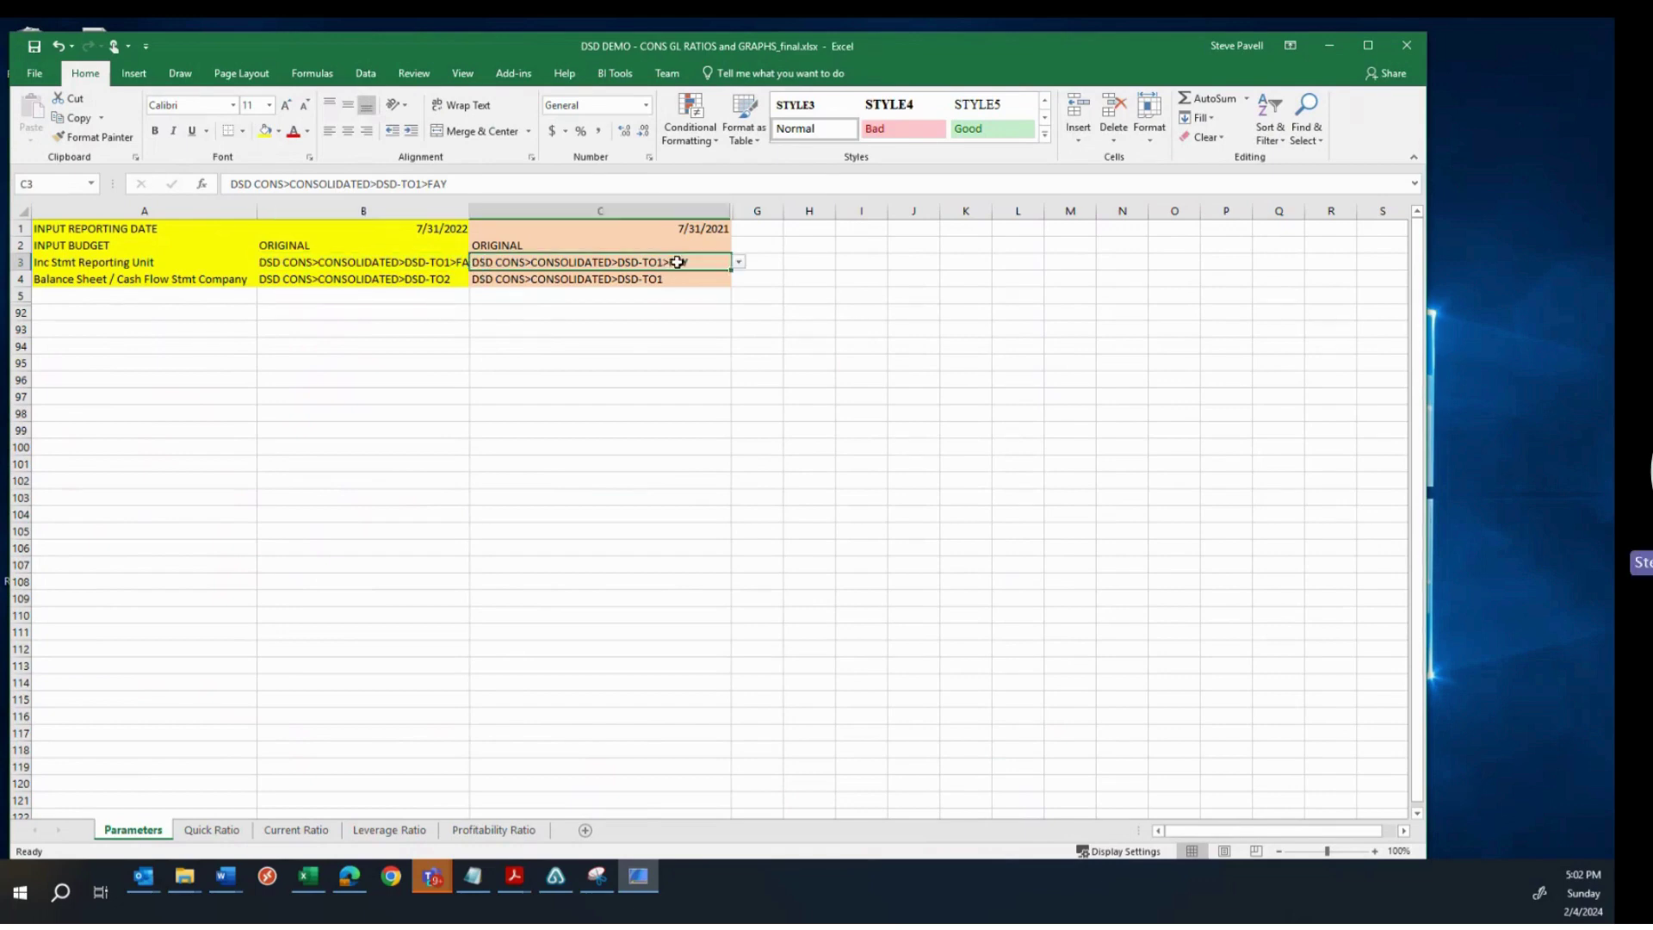
pyautogui.click(738, 263)
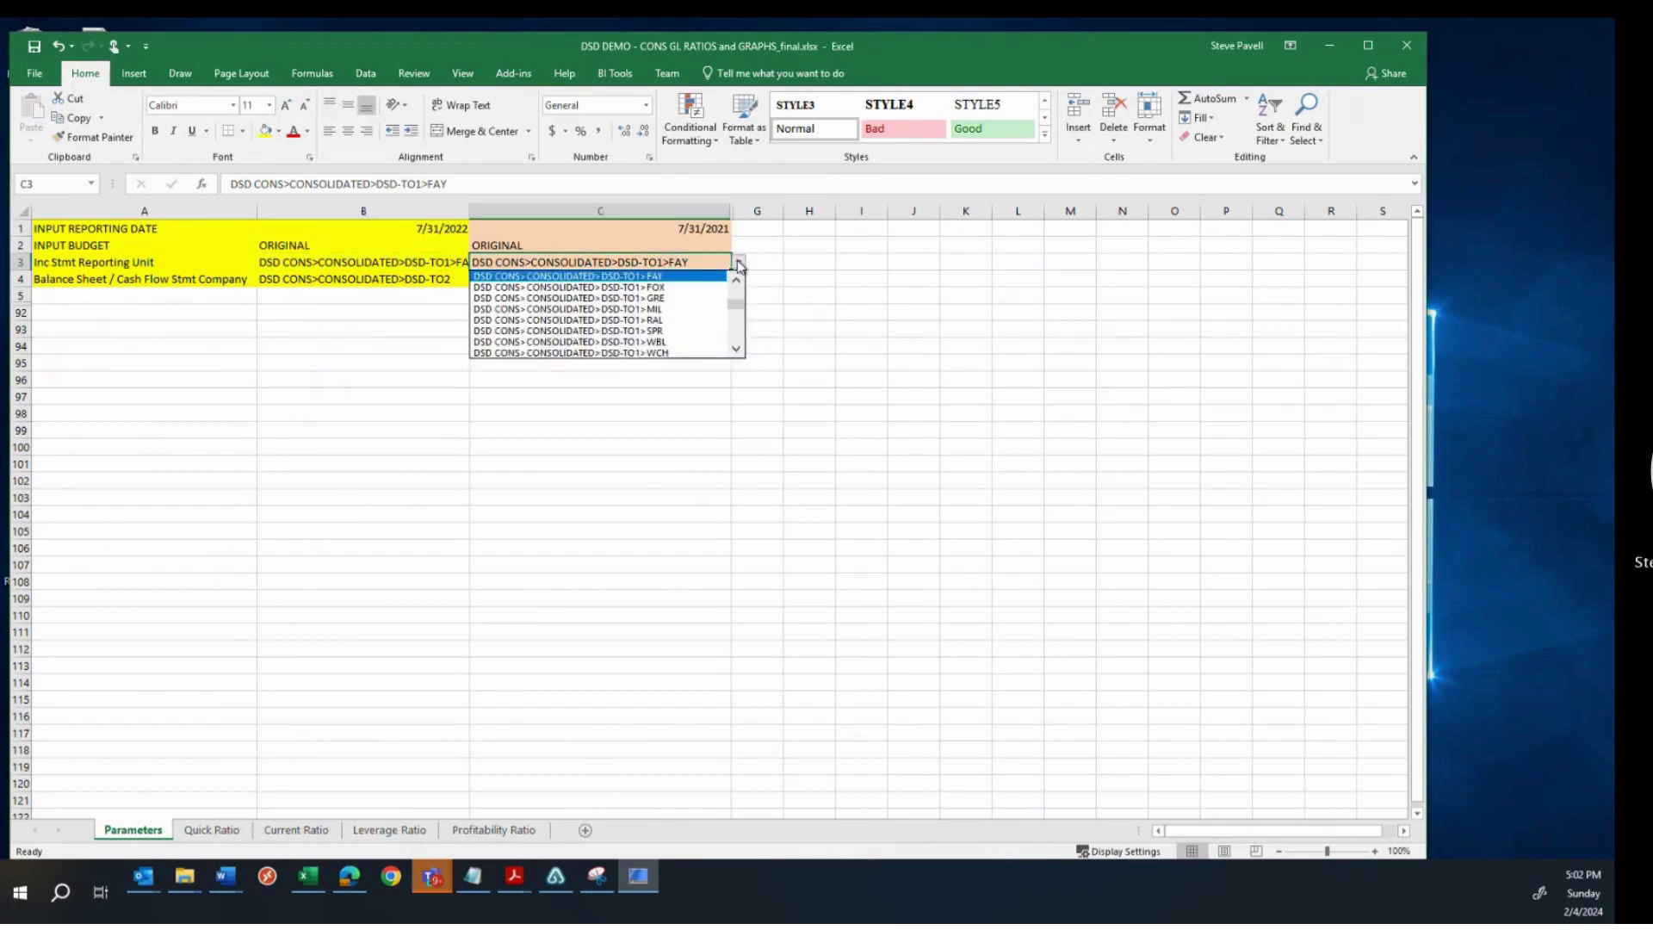
pyautogui.click(656, 320)
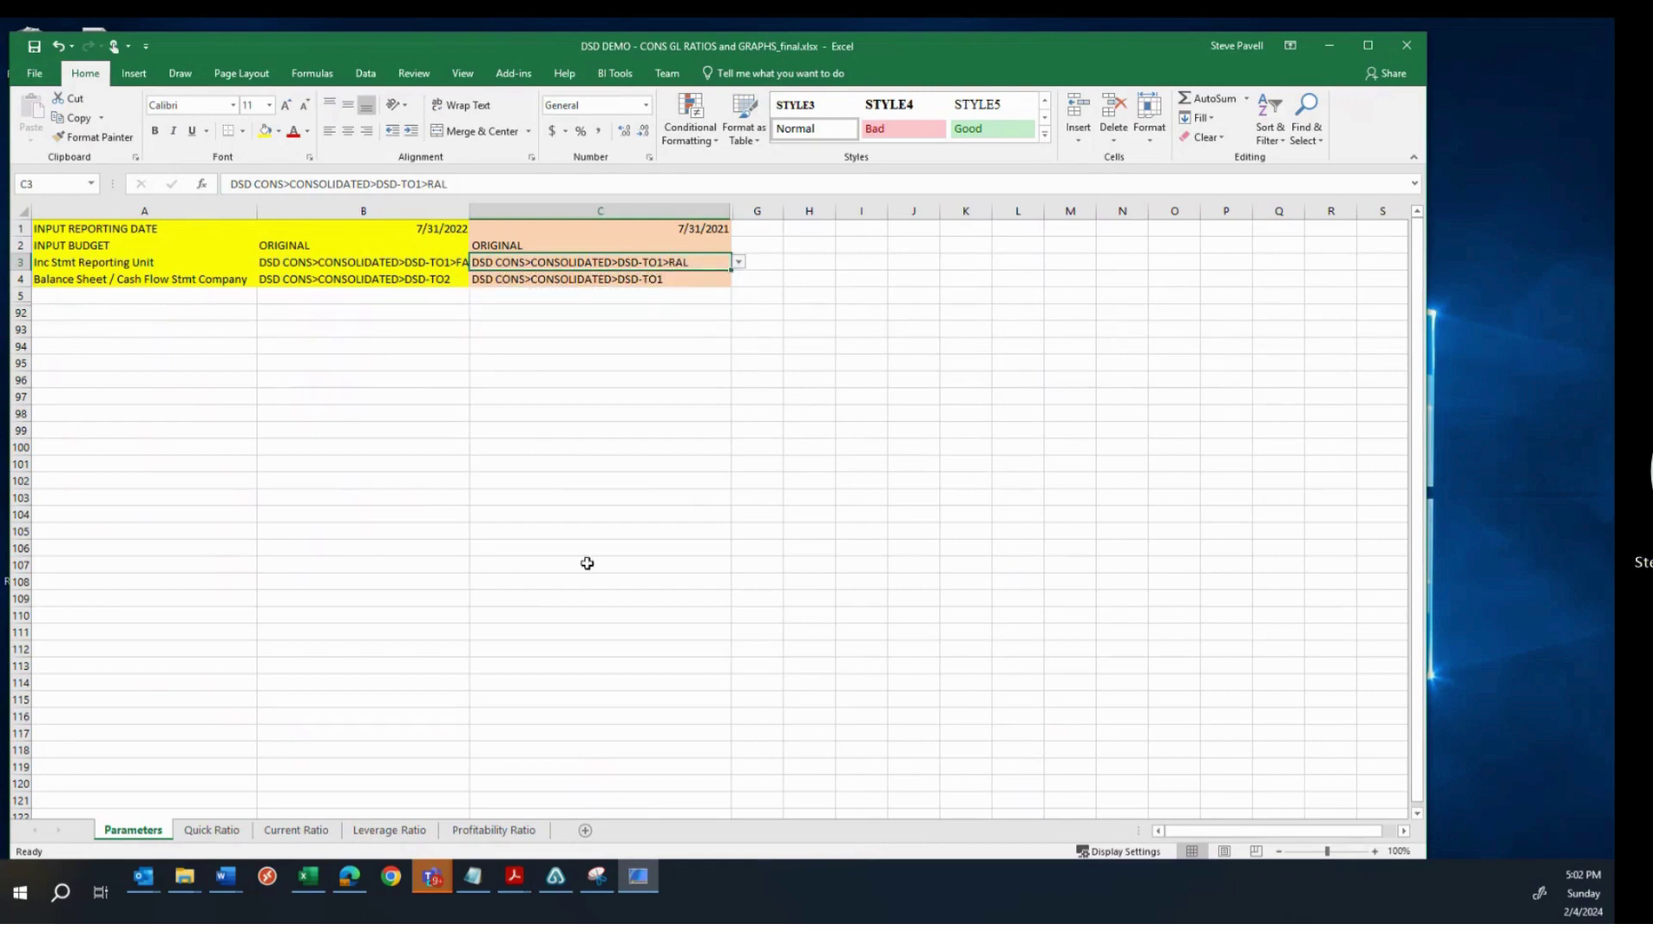
pyautogui.click(517, 646)
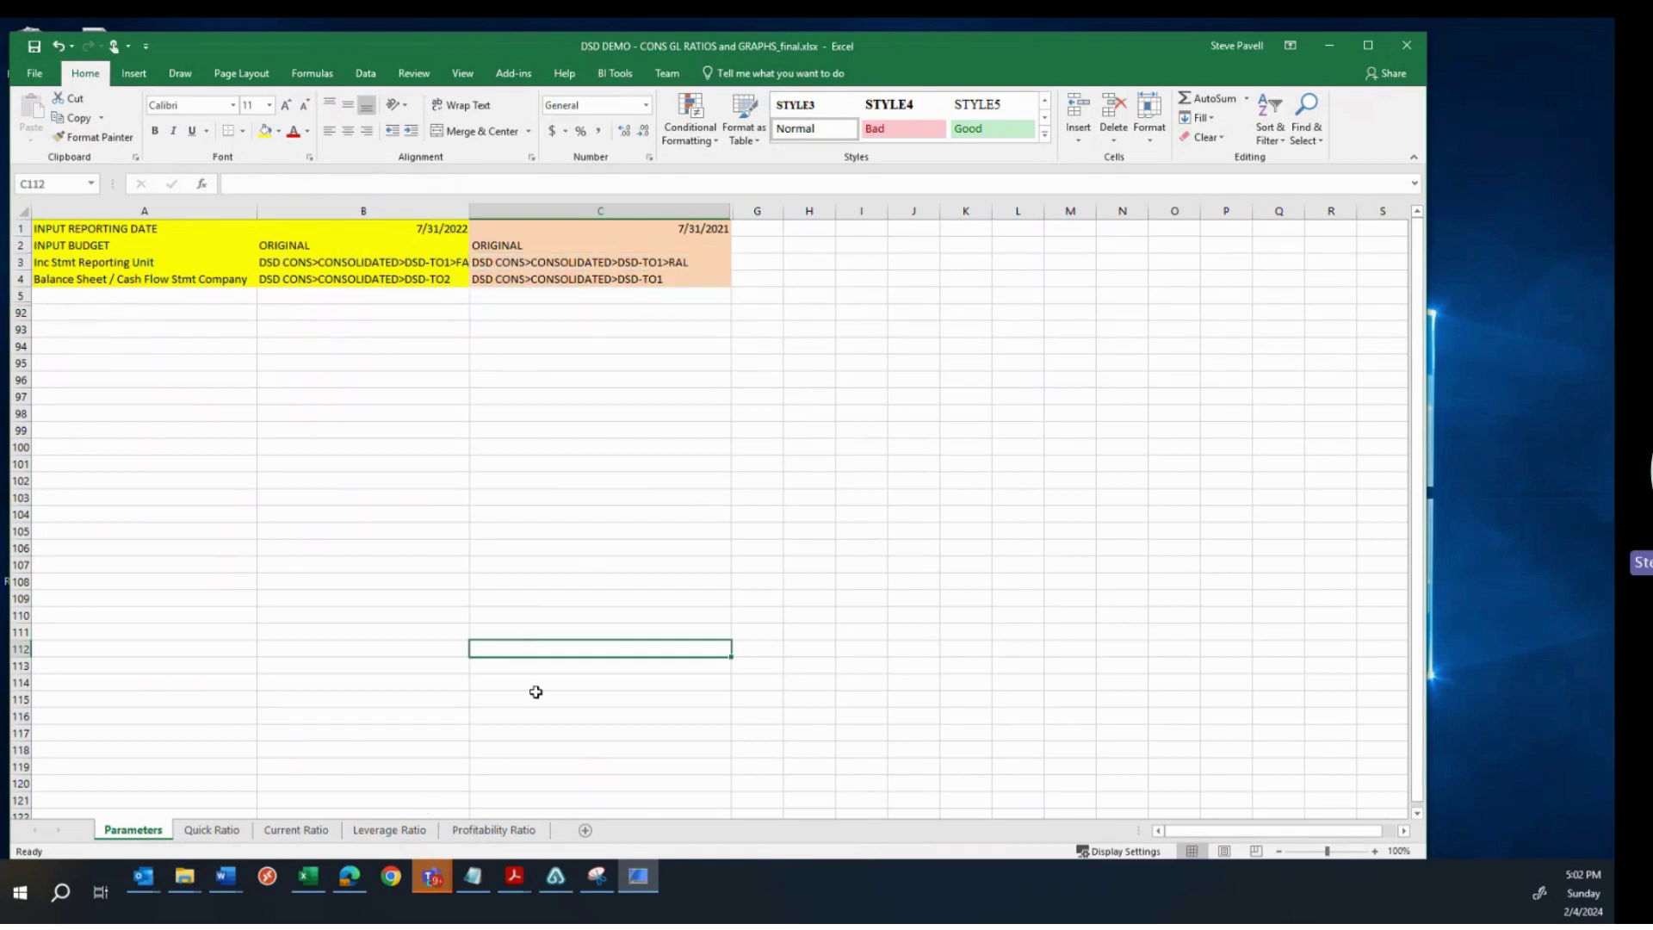
# Step: Refresh all Profitability Ratio pivots so the lower table and chart show TO1 - RALEIGH
pyautogui.click(499, 830)
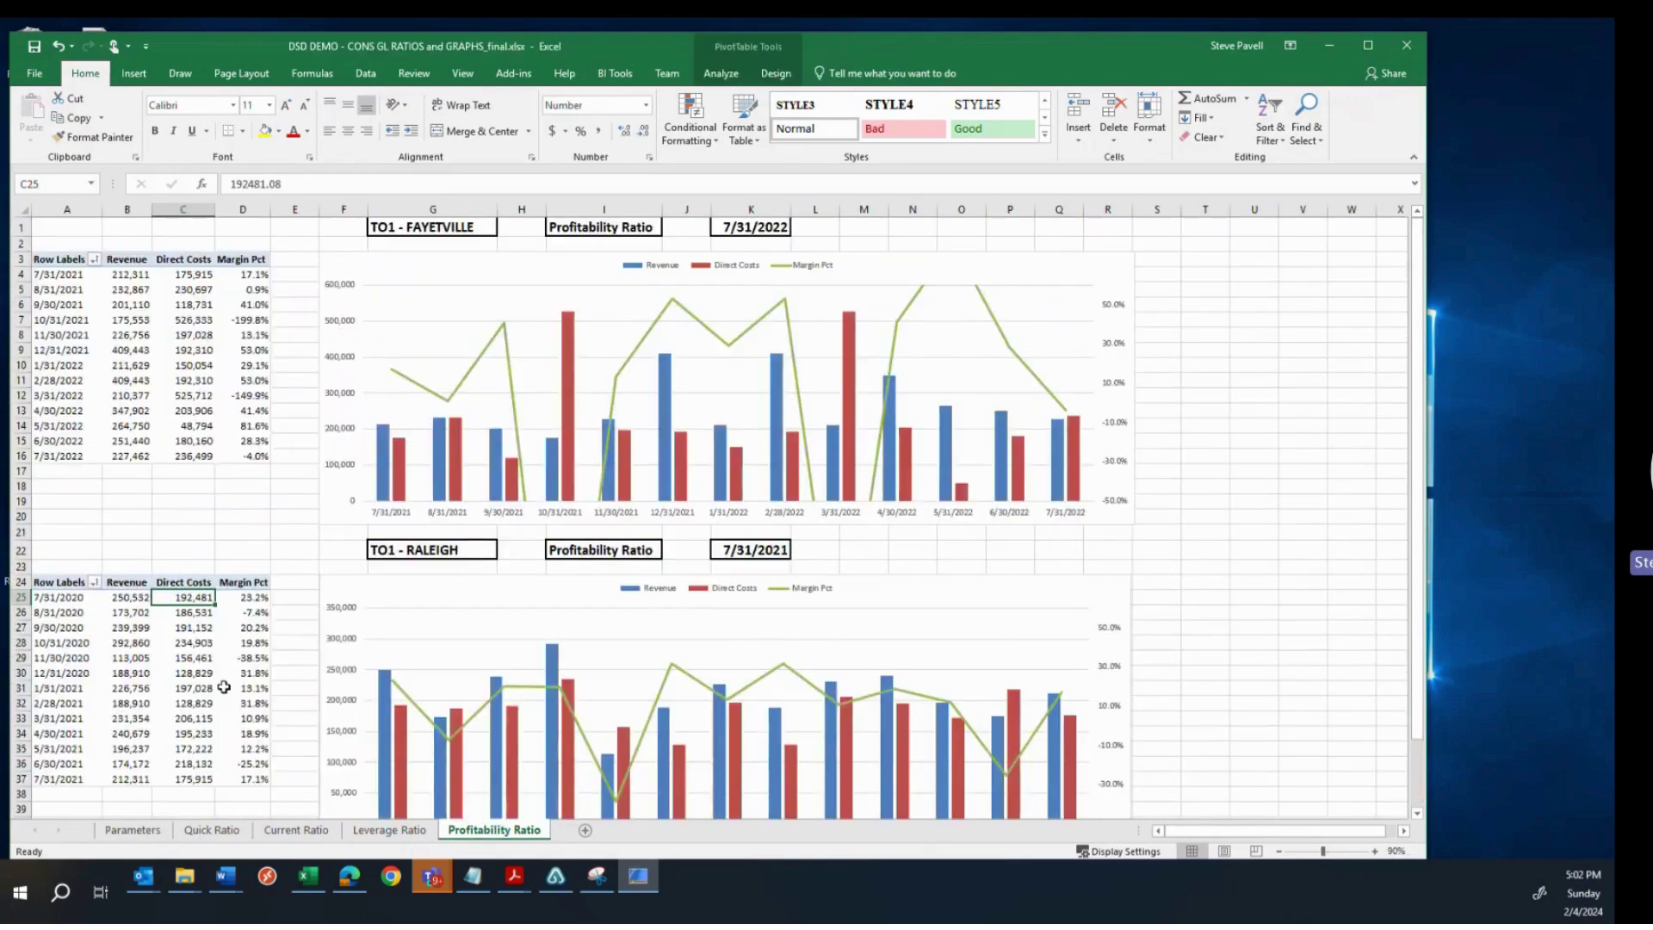
pyautogui.click(718, 74)
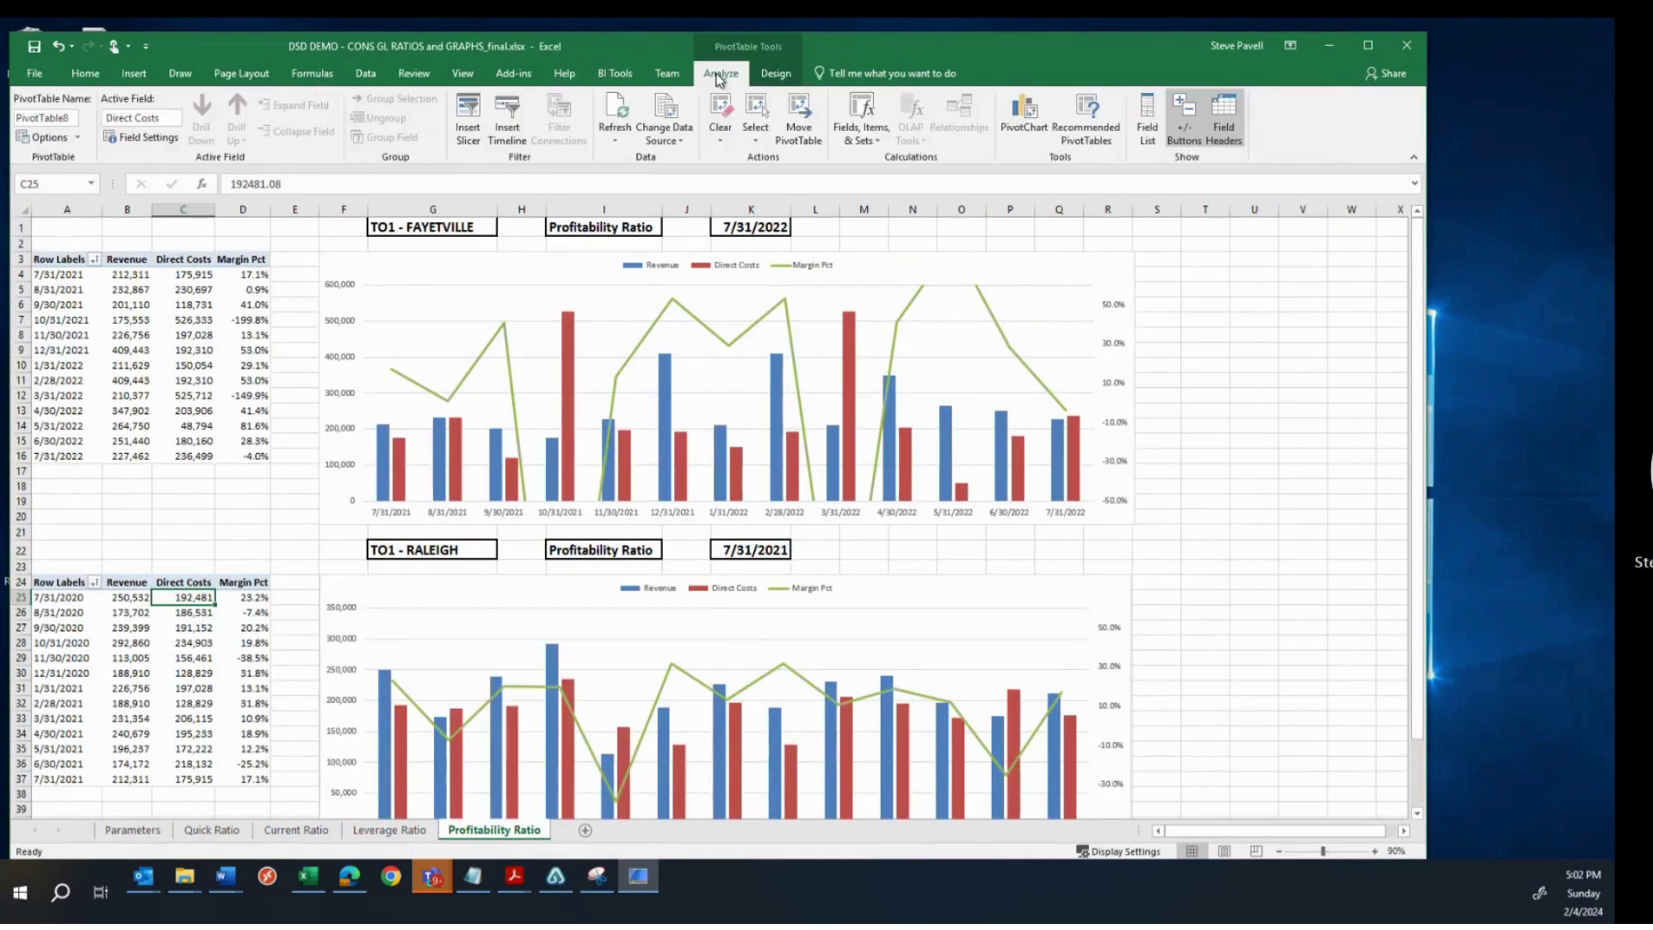
pyautogui.click(614, 140)
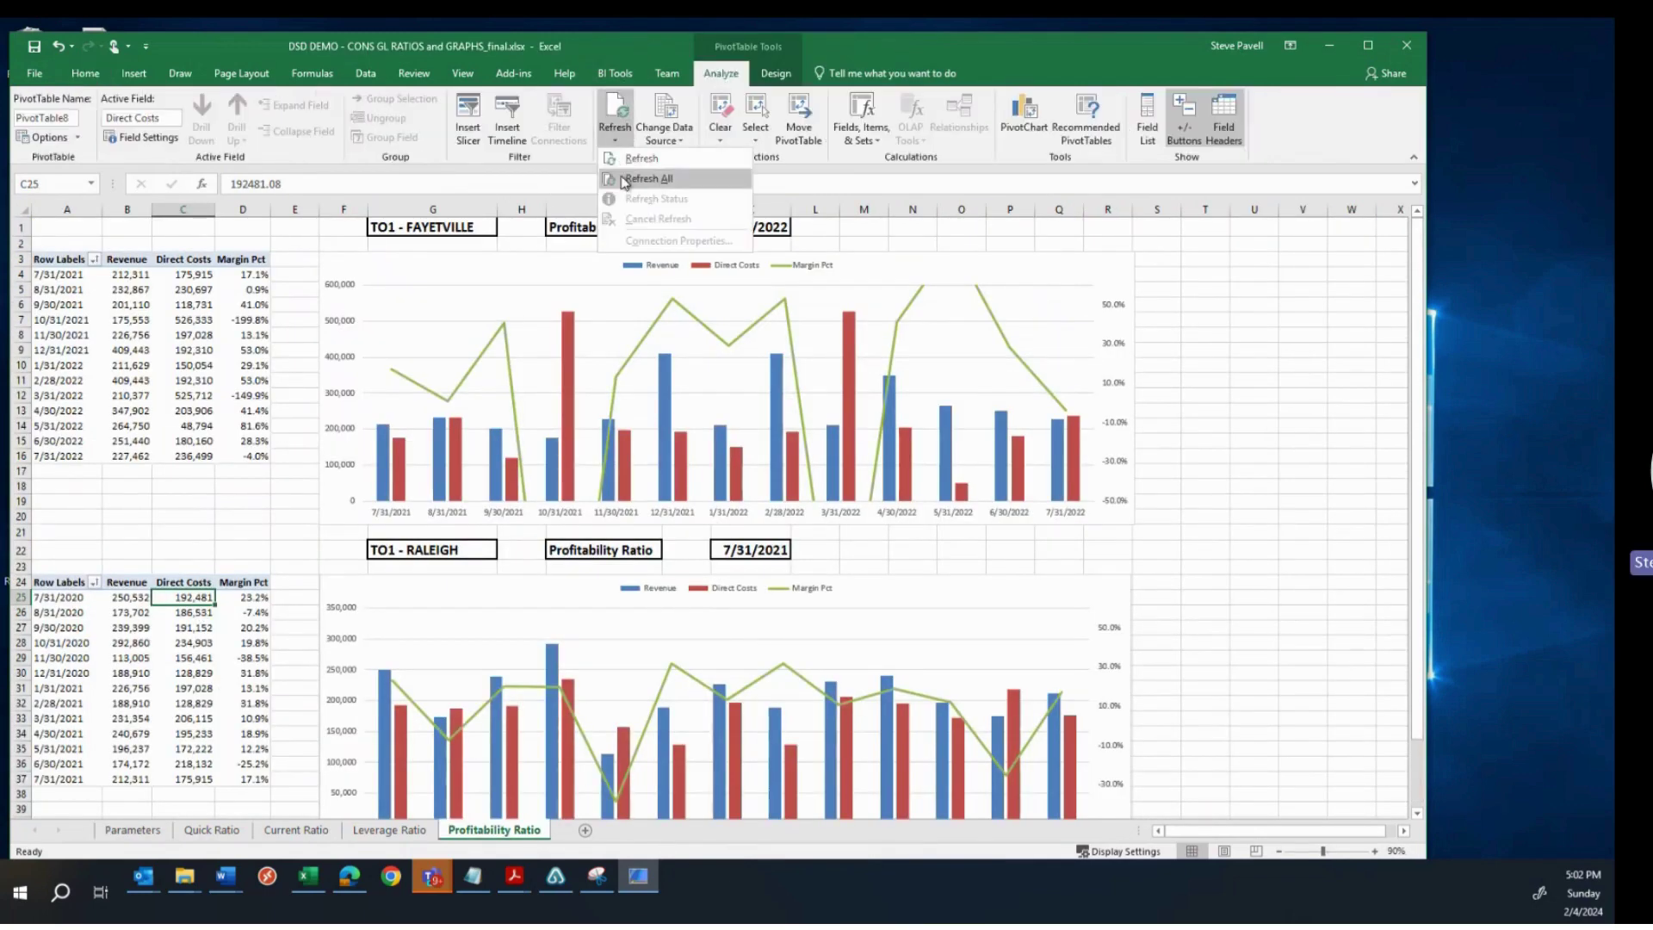
pyautogui.click(623, 161)
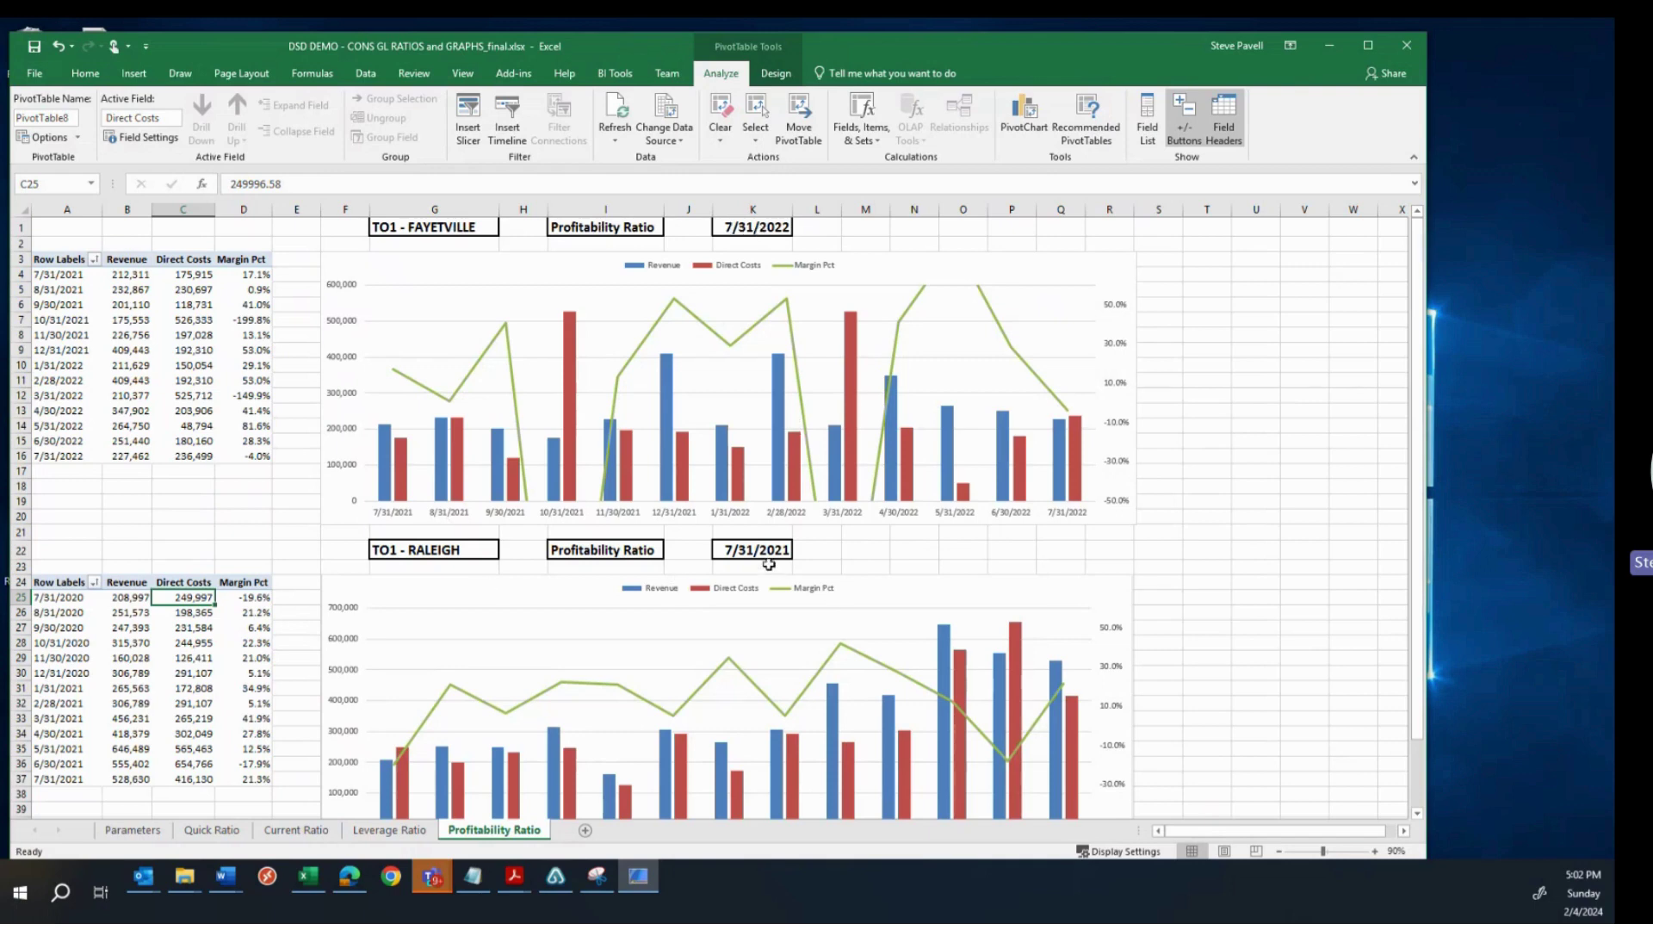
# Step: Edit the C1 comparison date on the Parameters sheet from 7/31/2021 to 7/31/2022
pyautogui.click(133, 830)
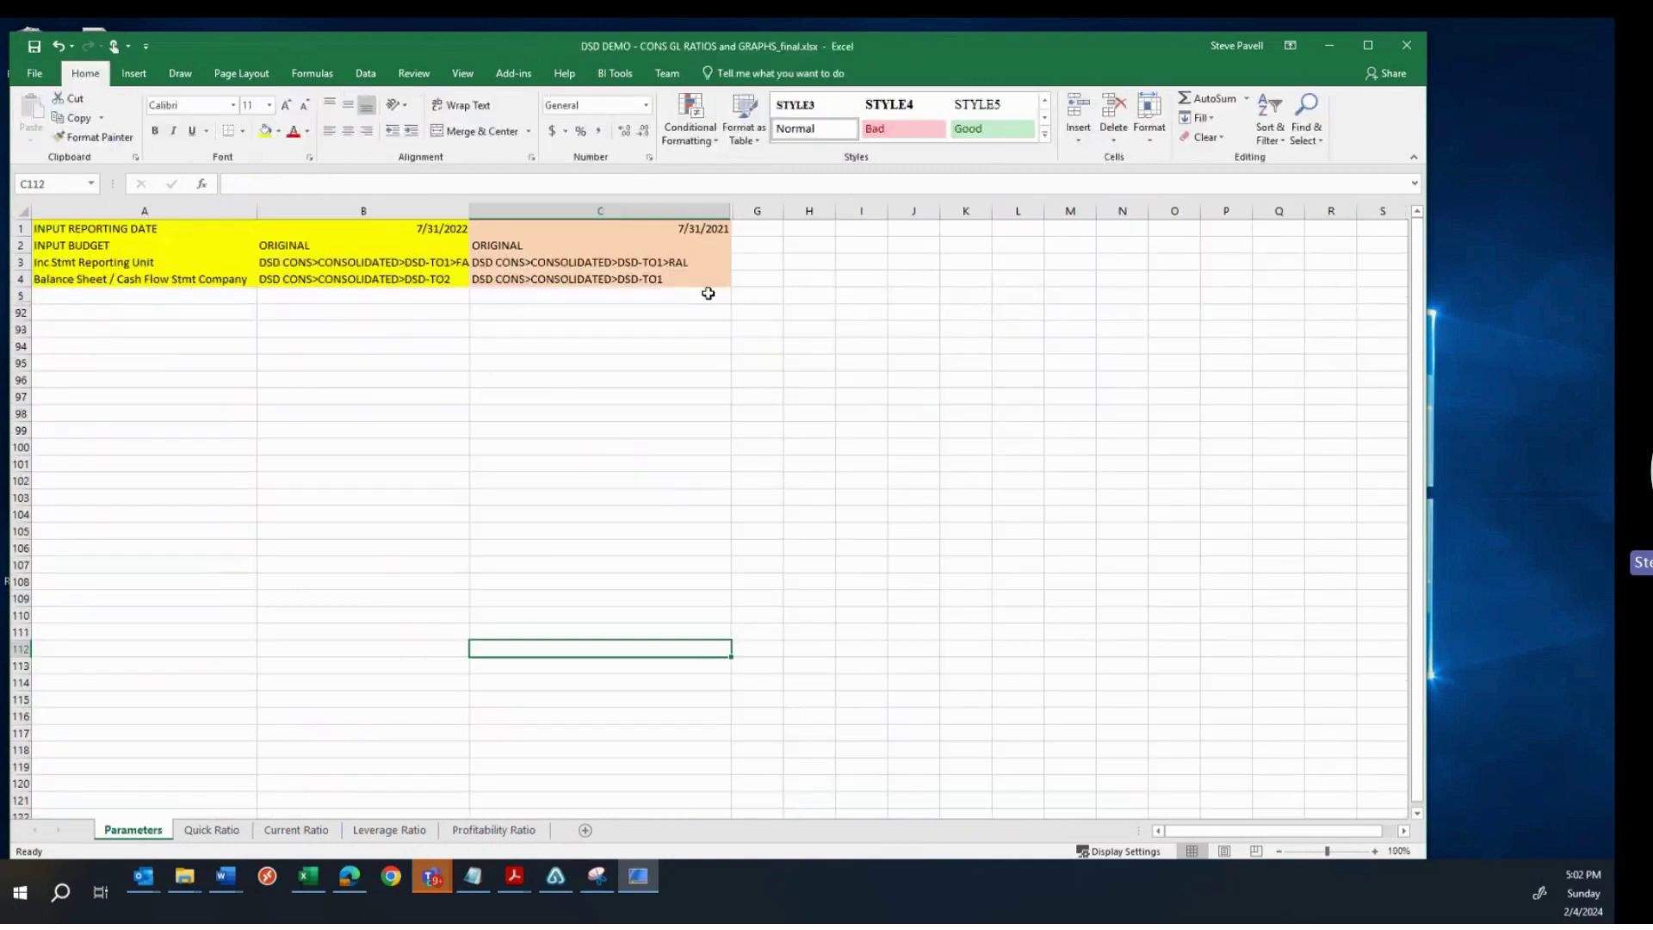
pyautogui.click(708, 229)
pyautogui.click(449, 183)
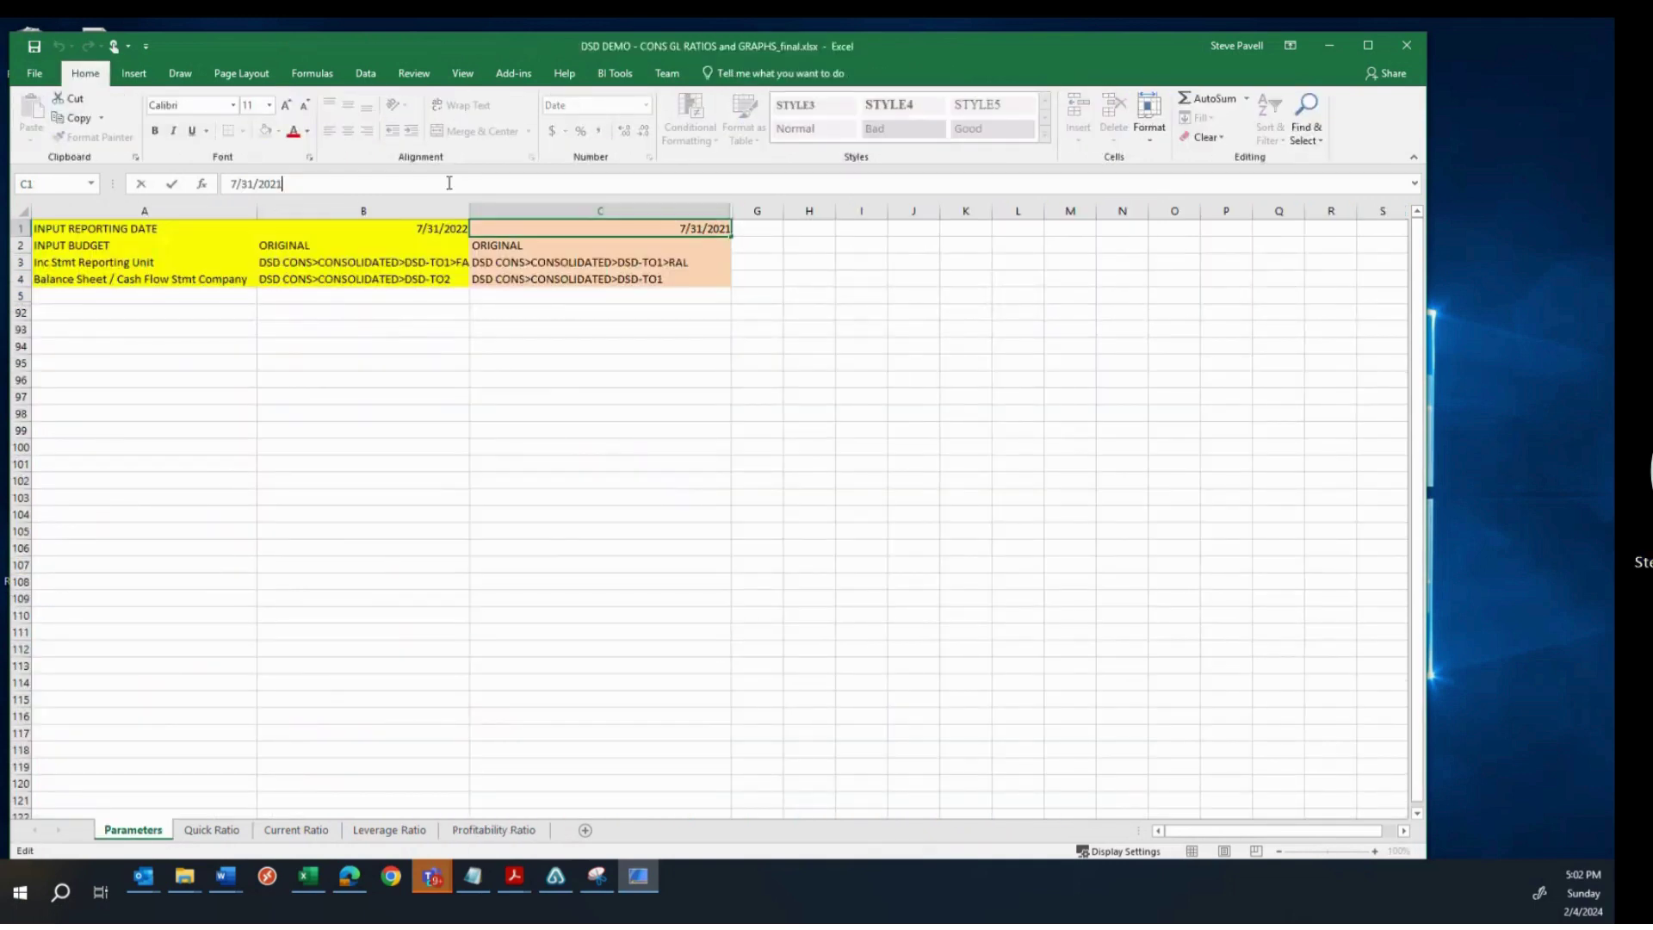
pyautogui.press('BackSpace')
pyautogui.write('2')
pyautogui.press('Return')
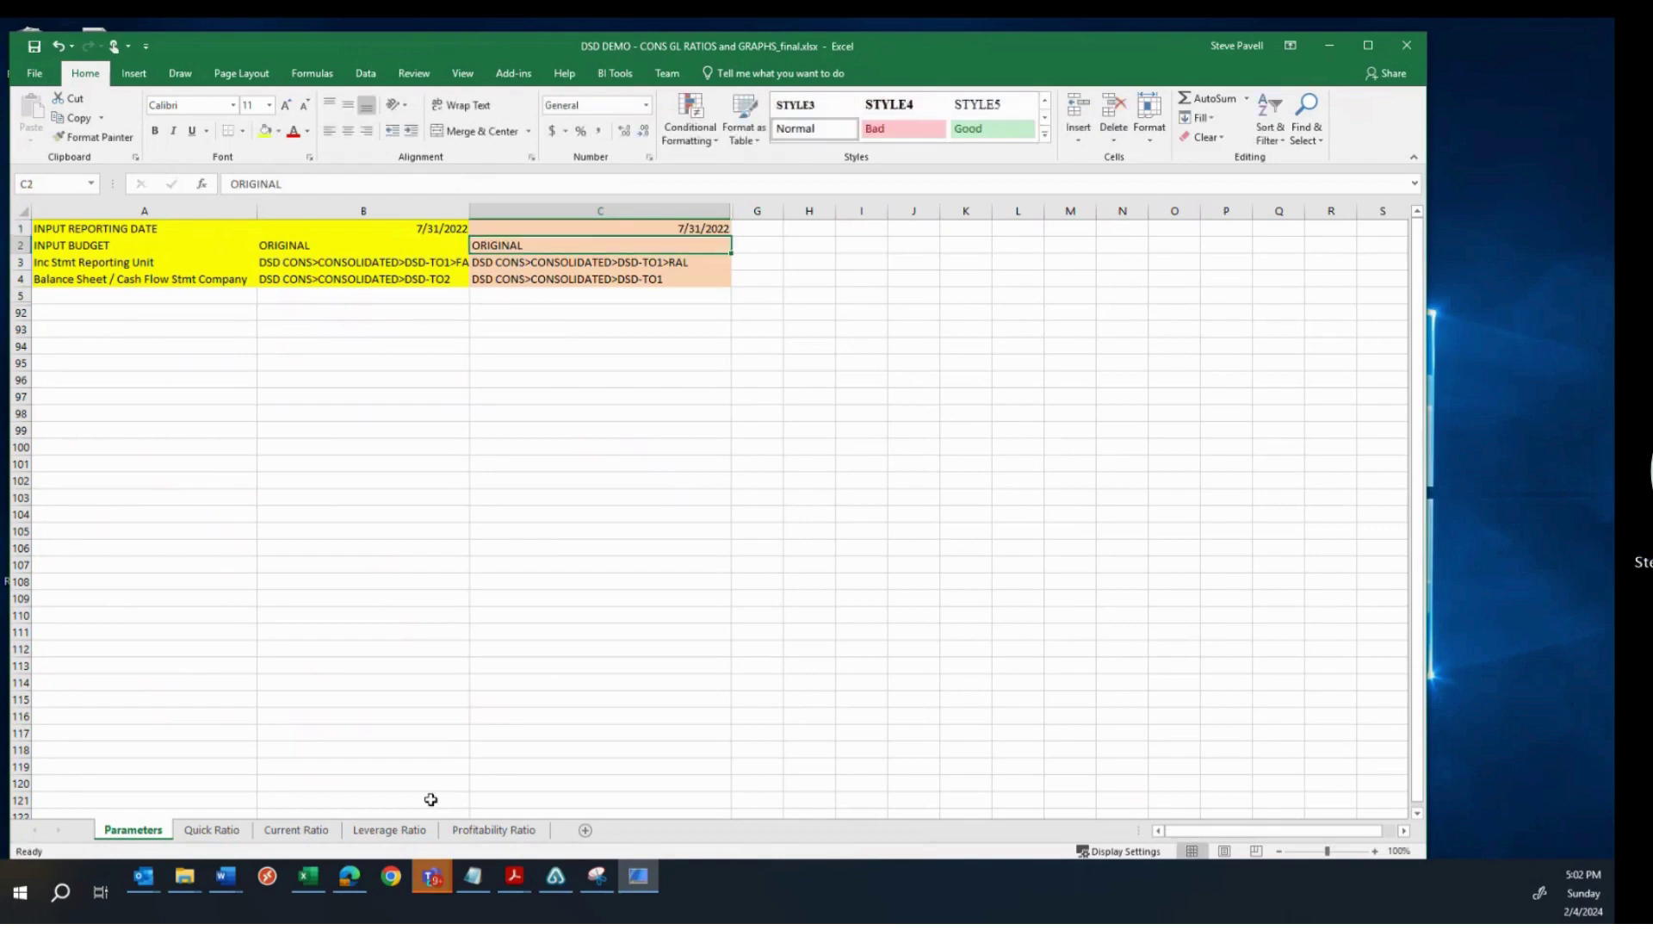
# Step: Refresh all Profitability Ratio pivots so TO1 - RALEIGH runs 7/31/2021 through 7/31/2022
pyautogui.click(476, 828)
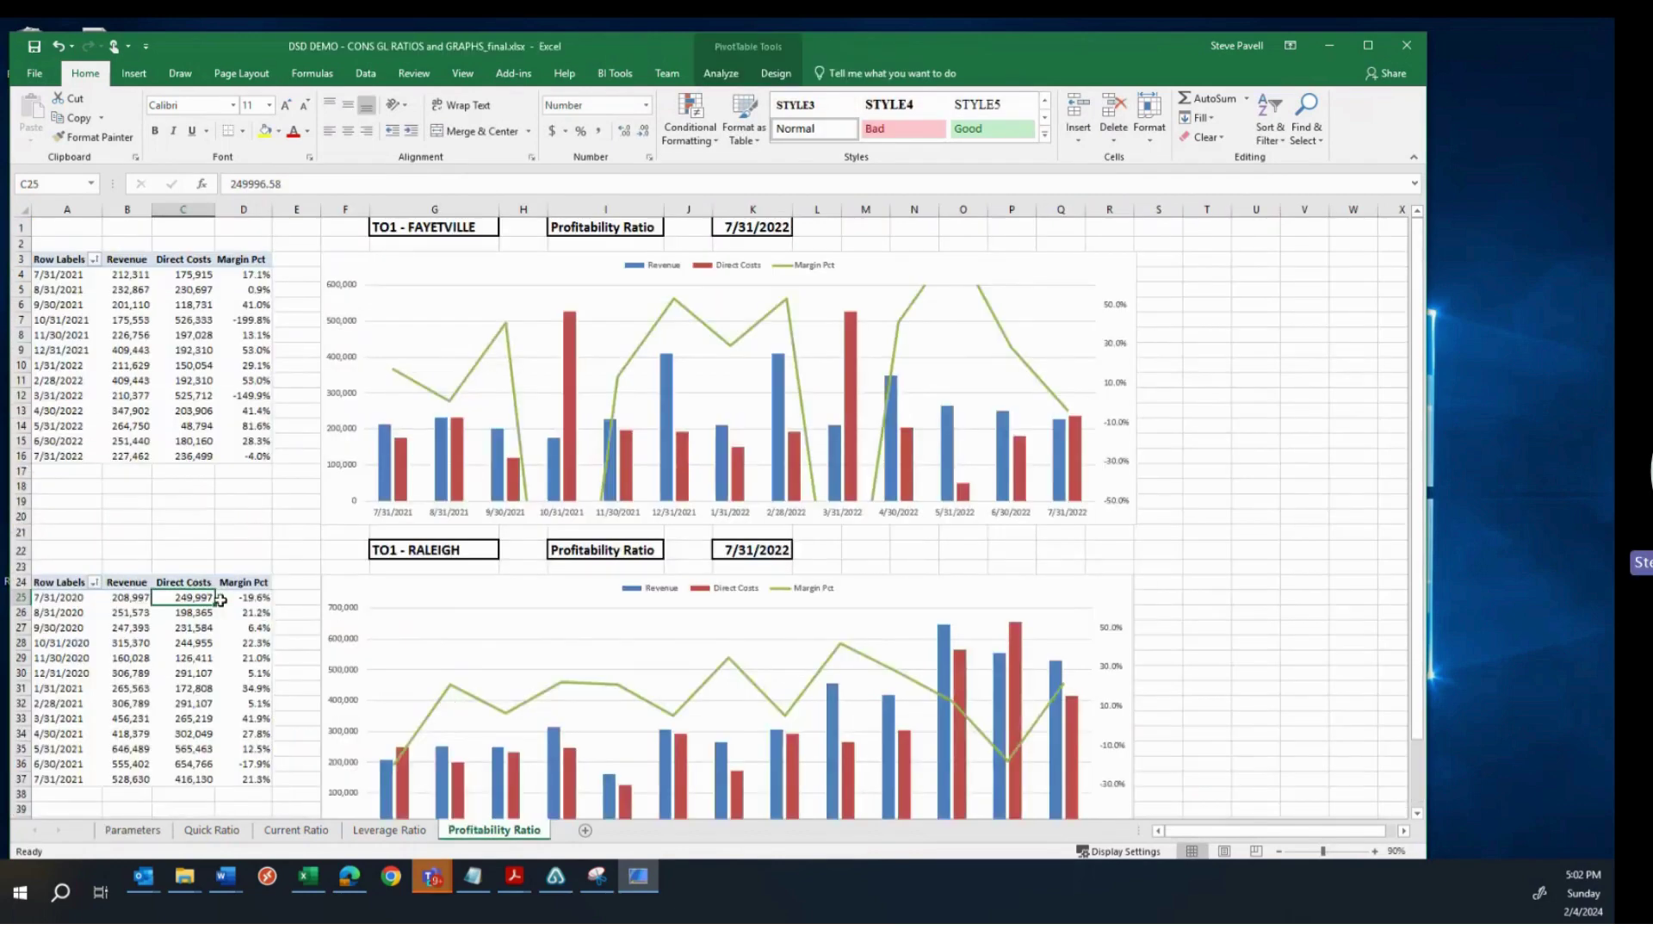
pyautogui.click(723, 77)
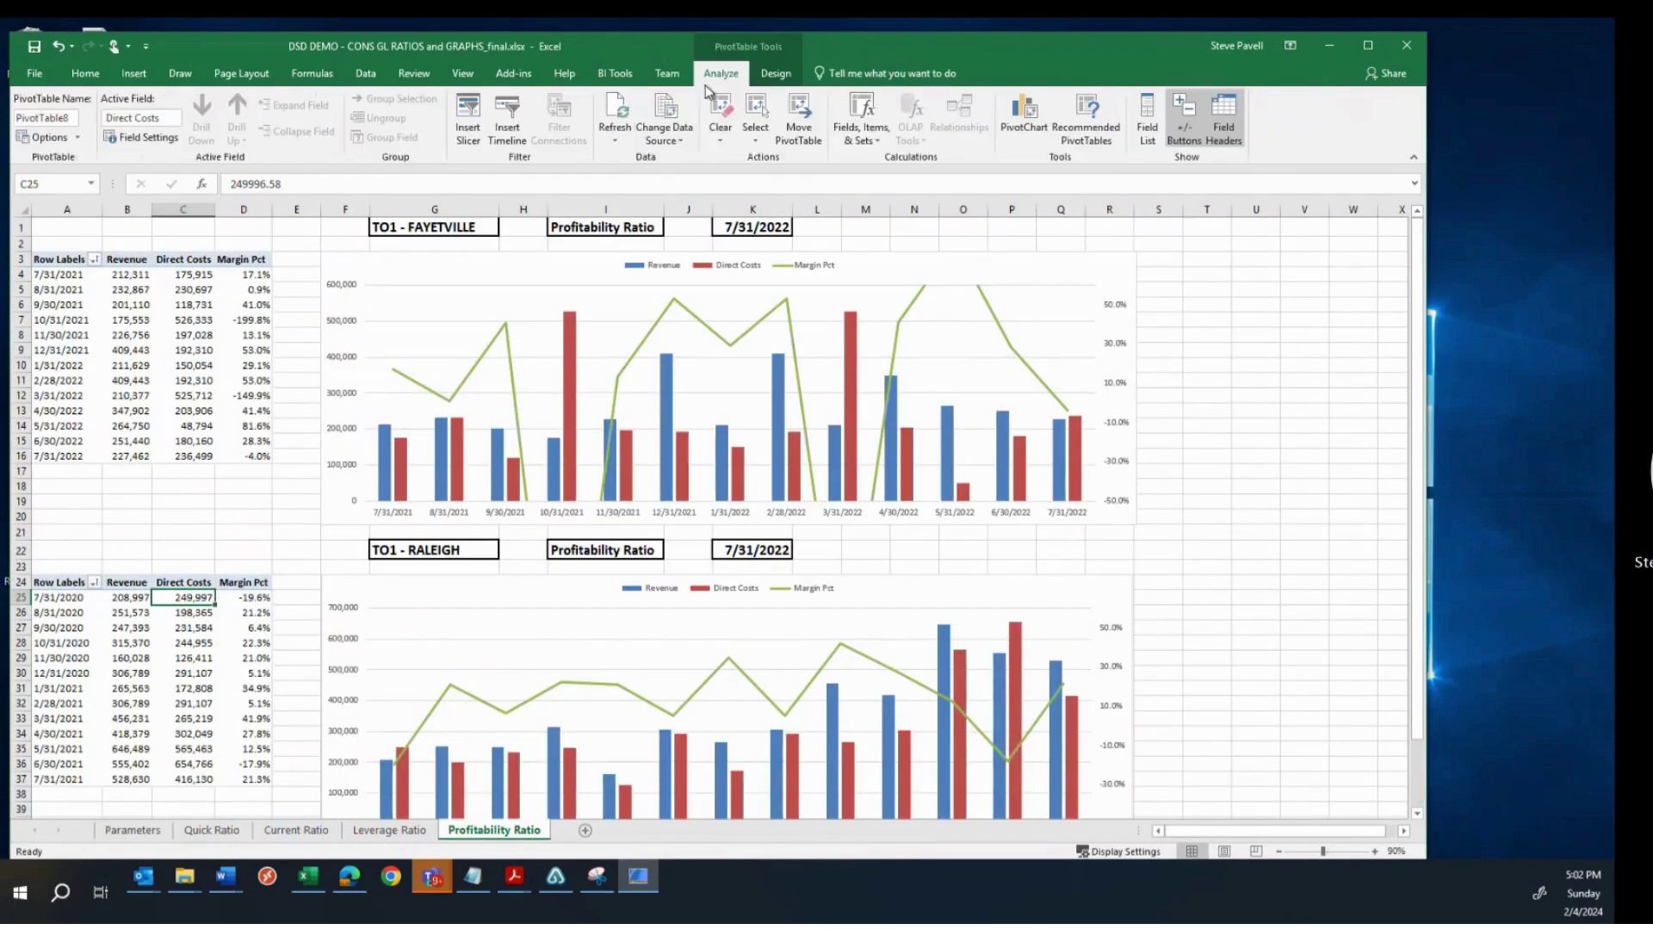
pyautogui.click(615, 137)
pyautogui.click(623, 180)
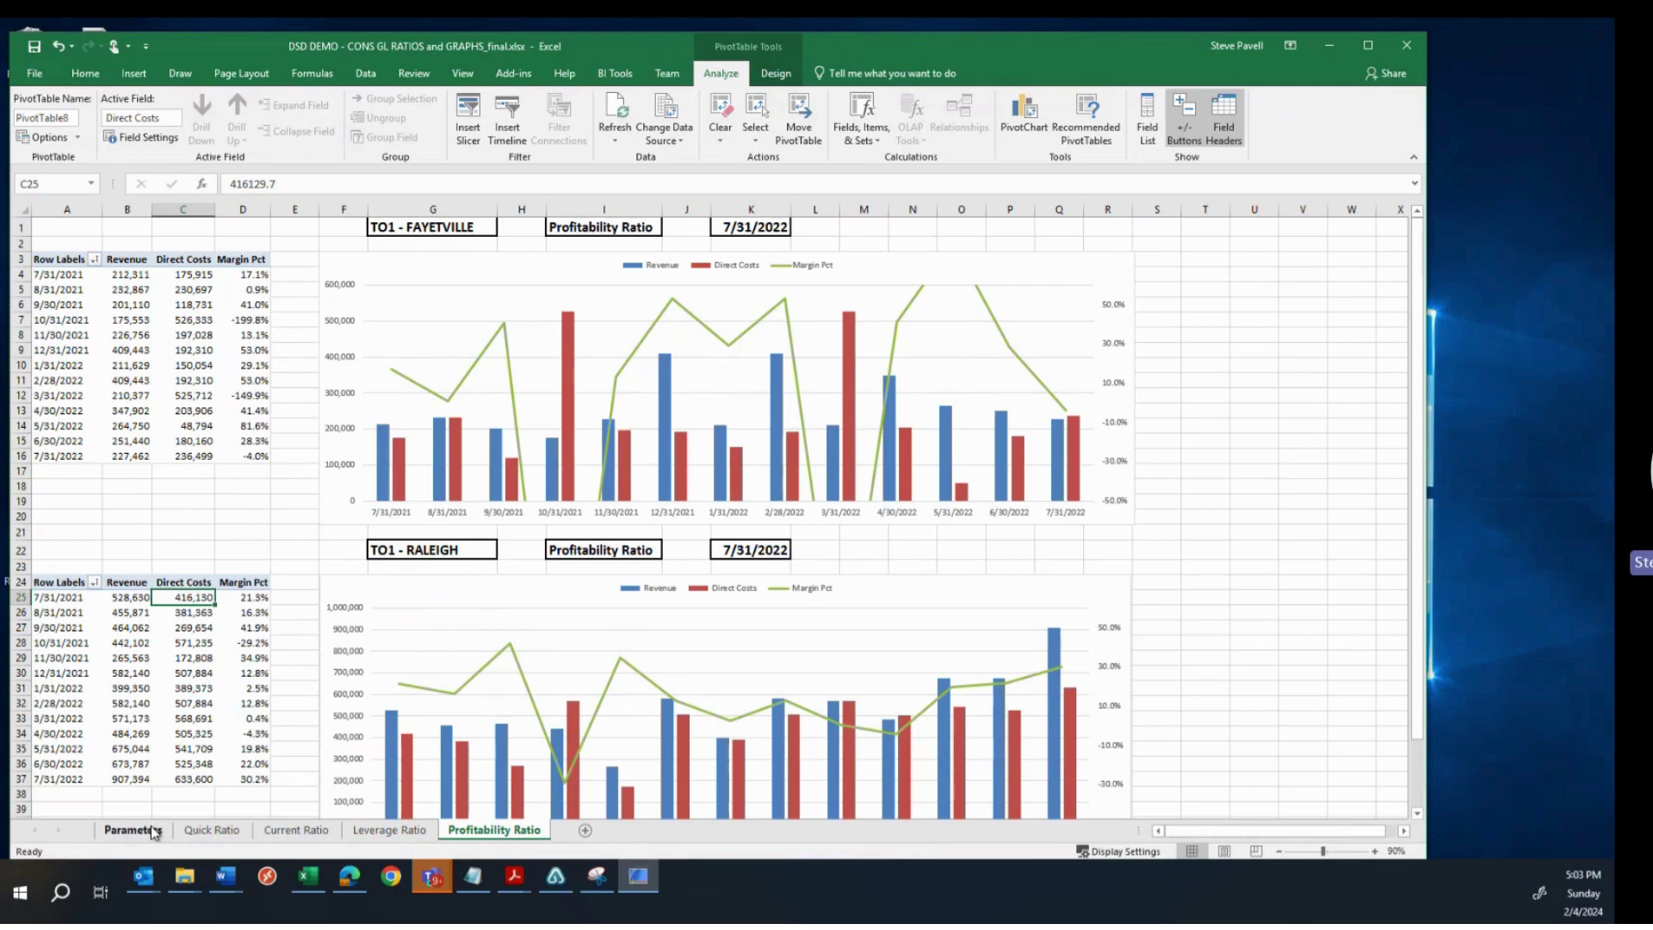
# Step: Check the Parameters sheet, then open the Quick Ratio sheet with its pivots and combo charts
pyautogui.click(134, 829)
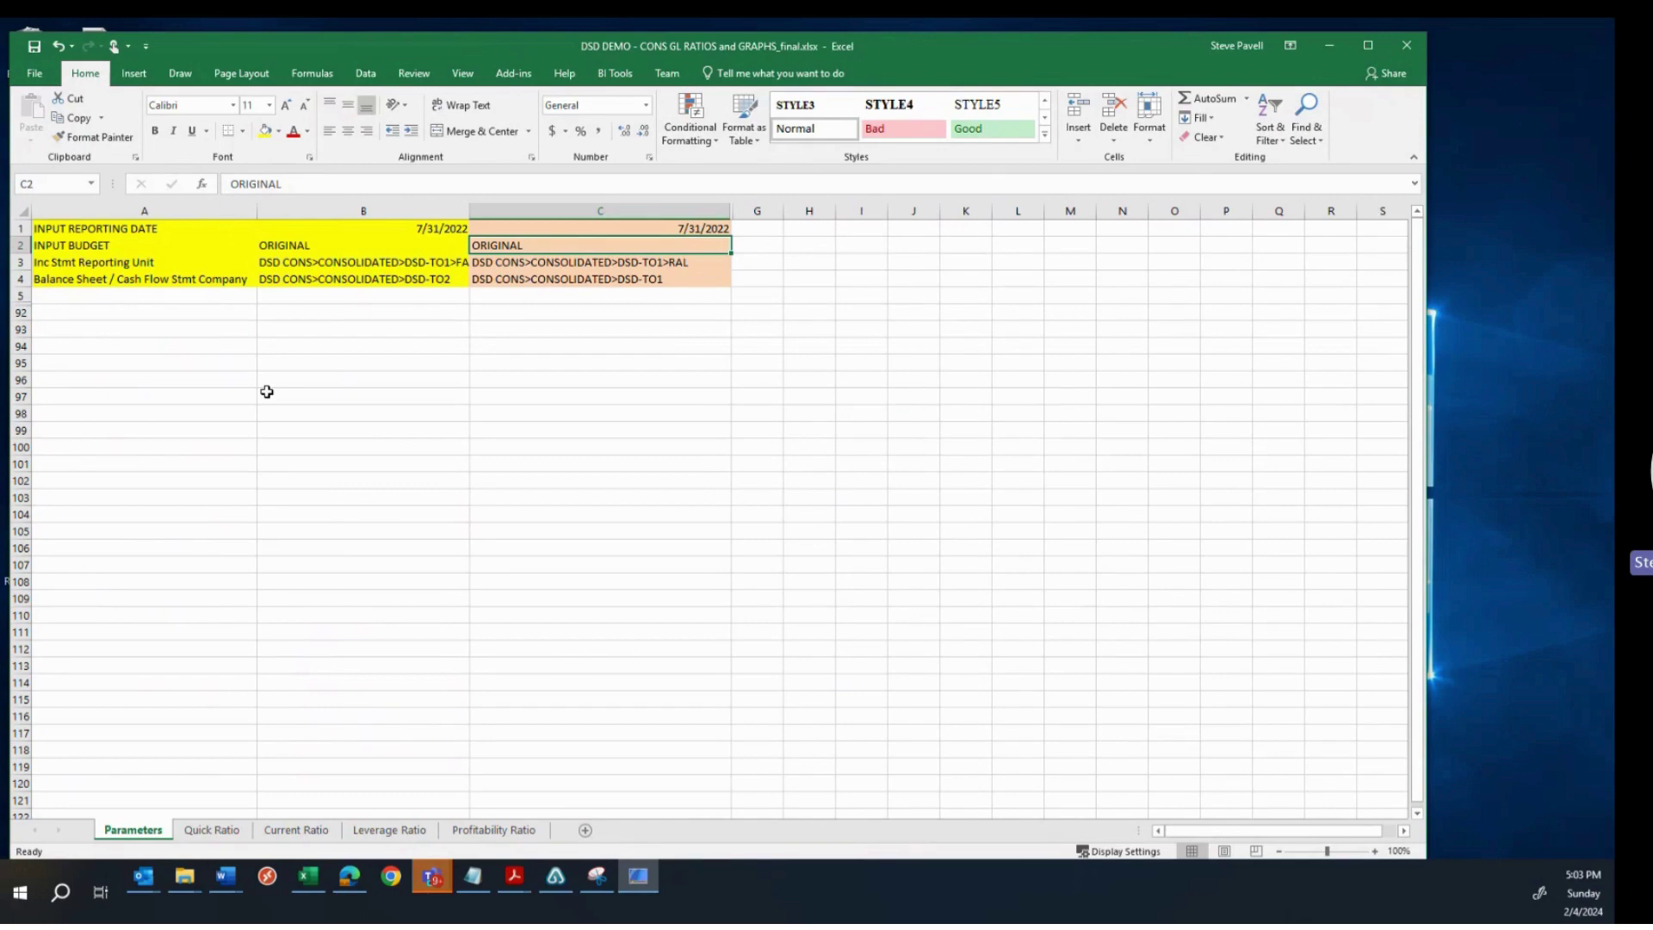
pyautogui.click(222, 830)
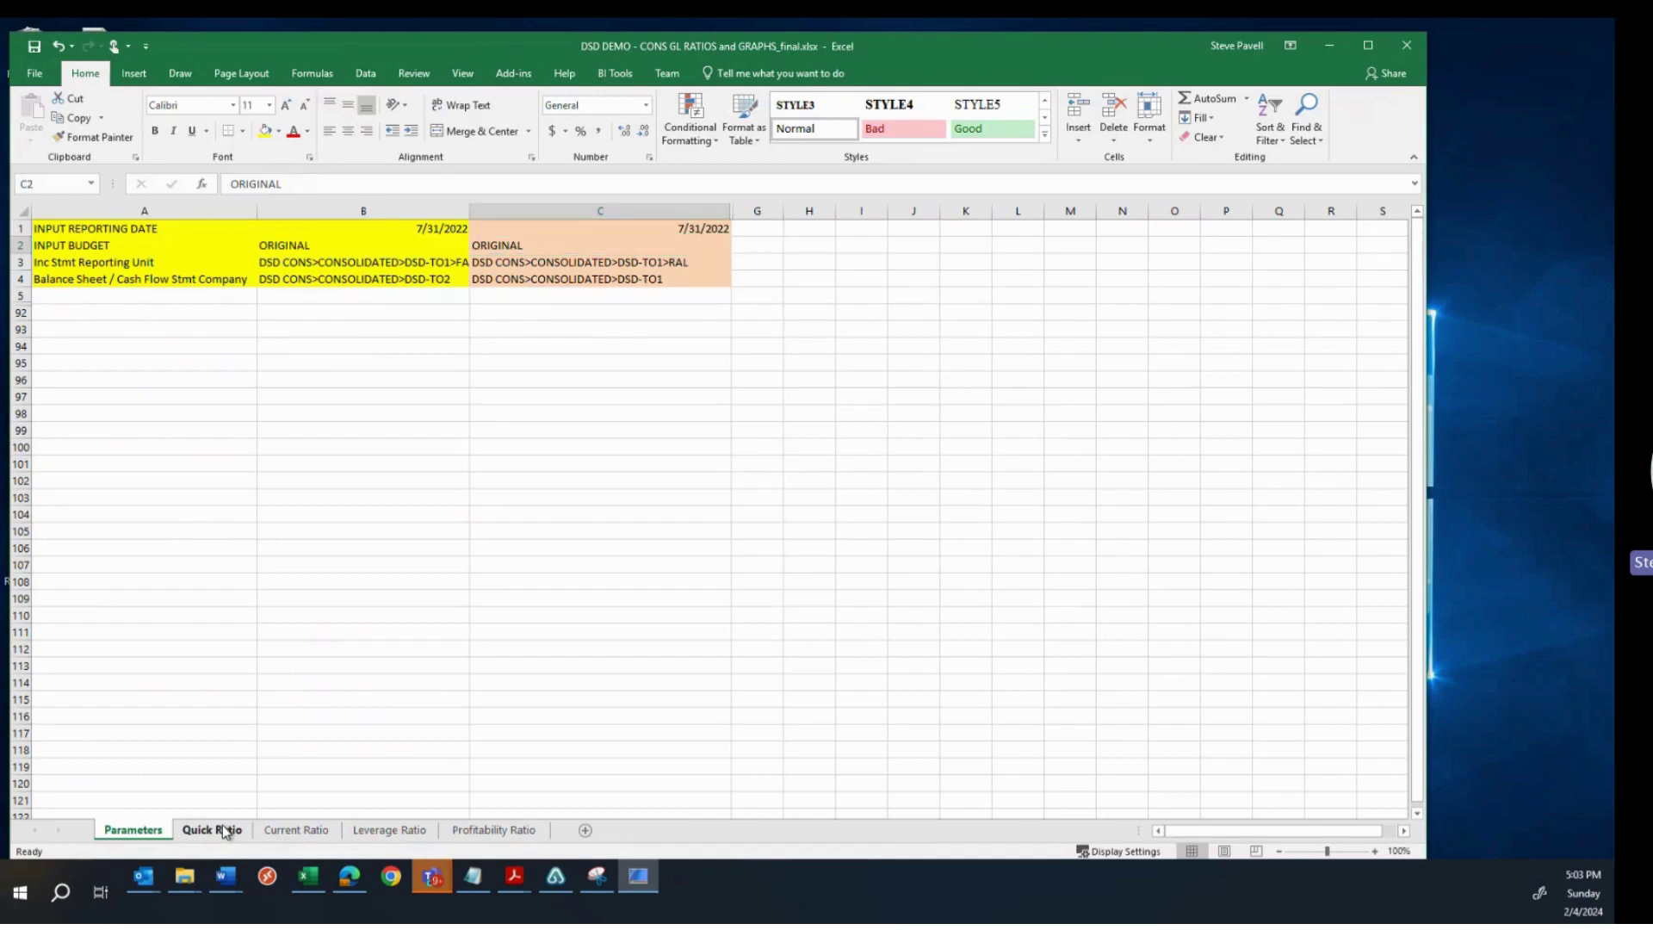